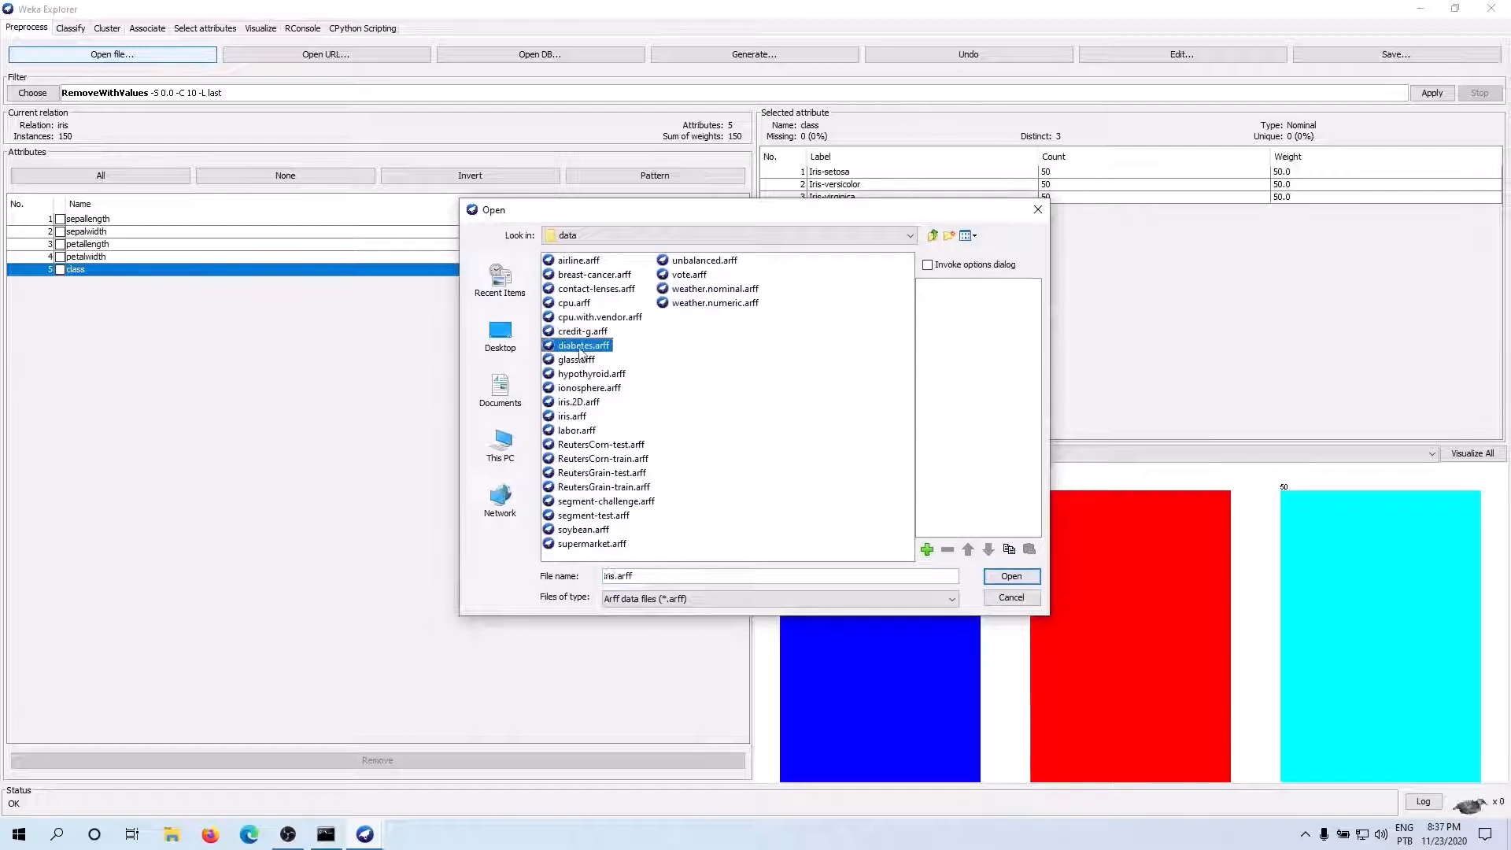
Load the diabetes.arff dataset and remove its class attribute
click(1009, 577)
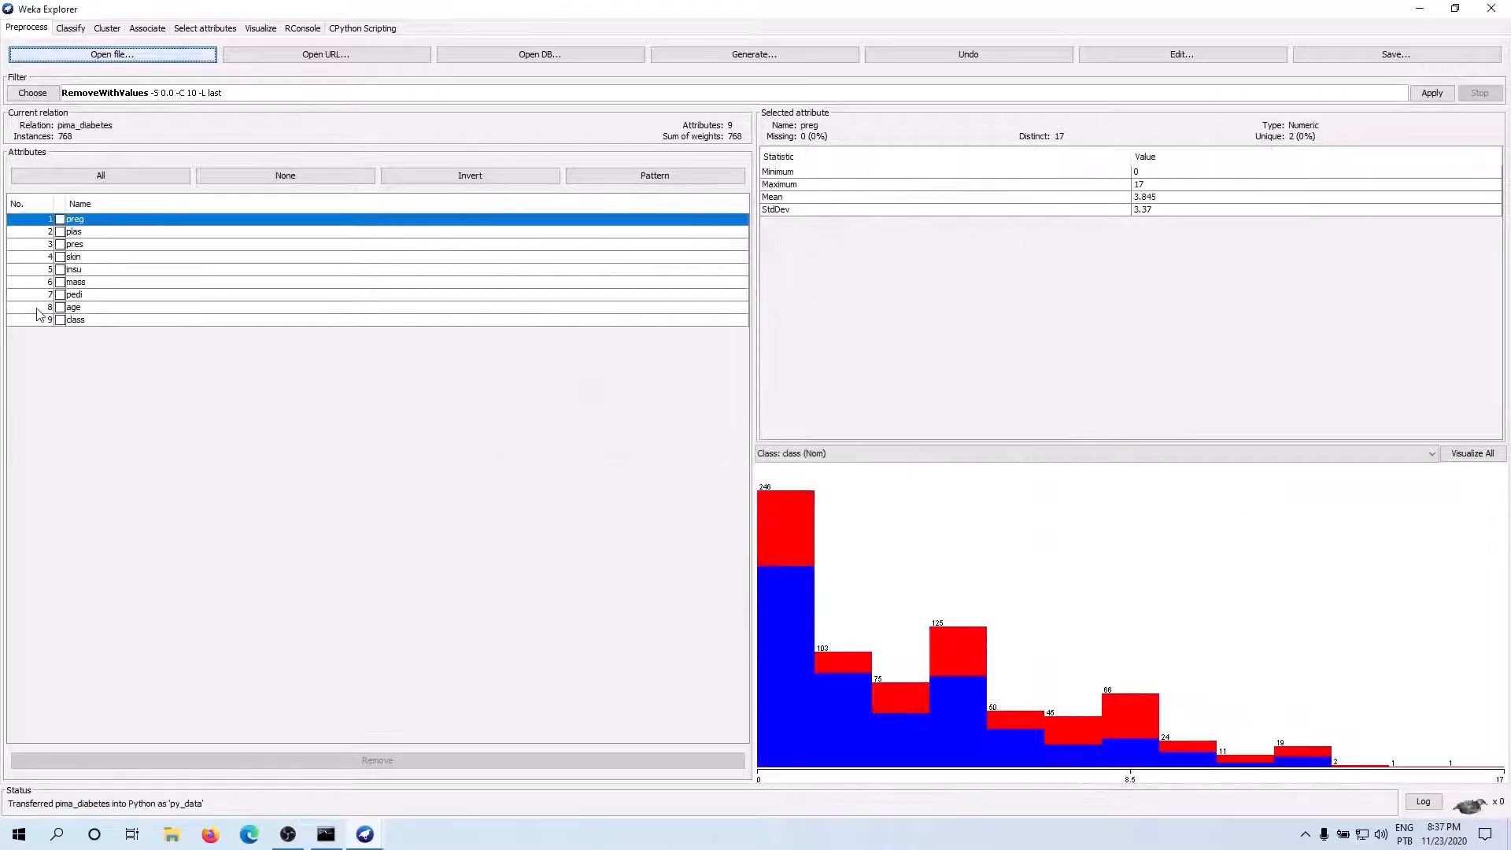
click(72, 320)
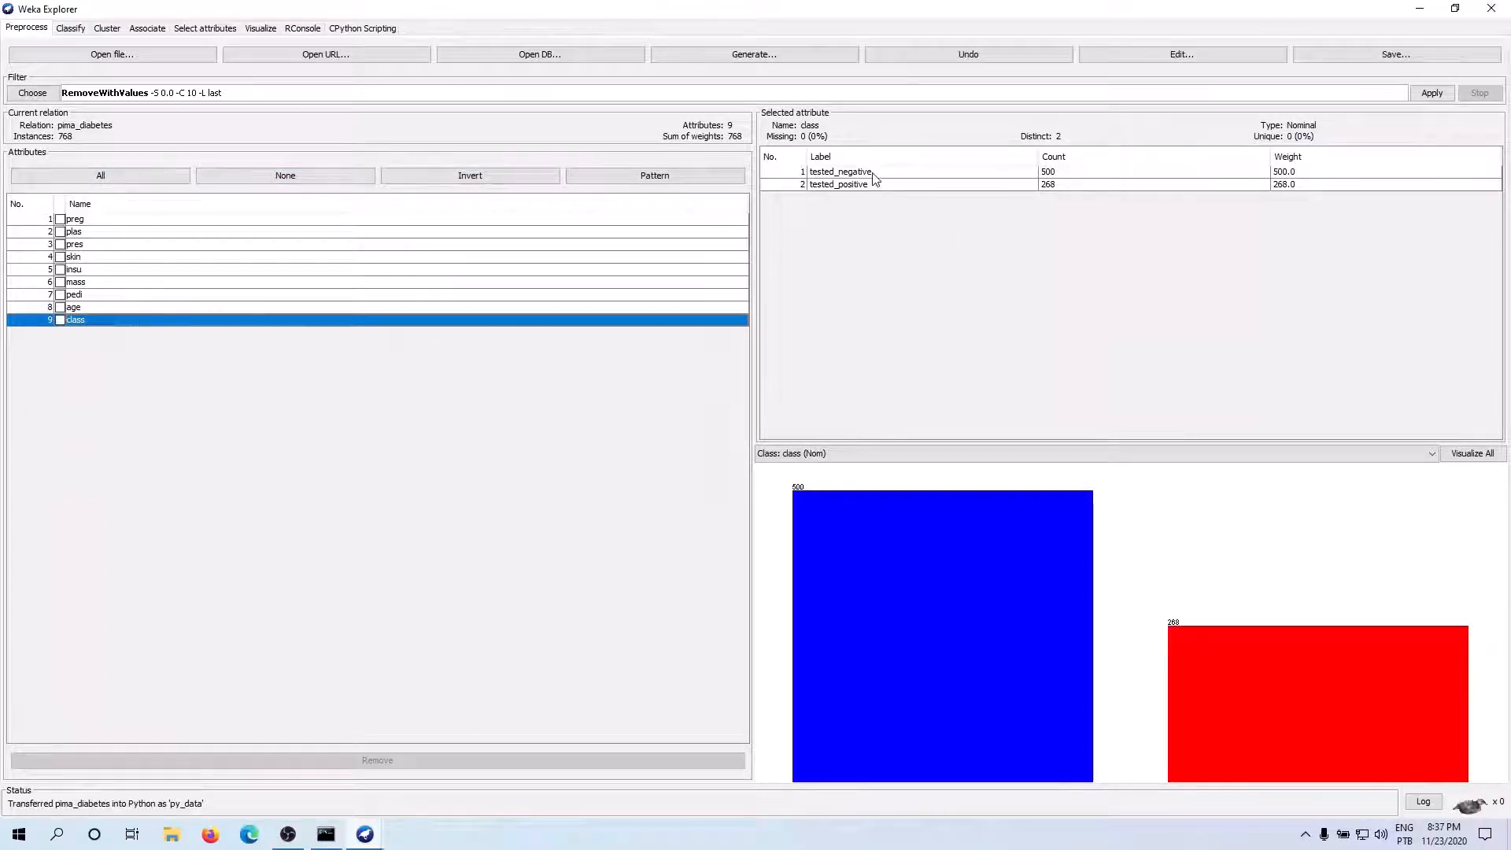
click(59, 319)
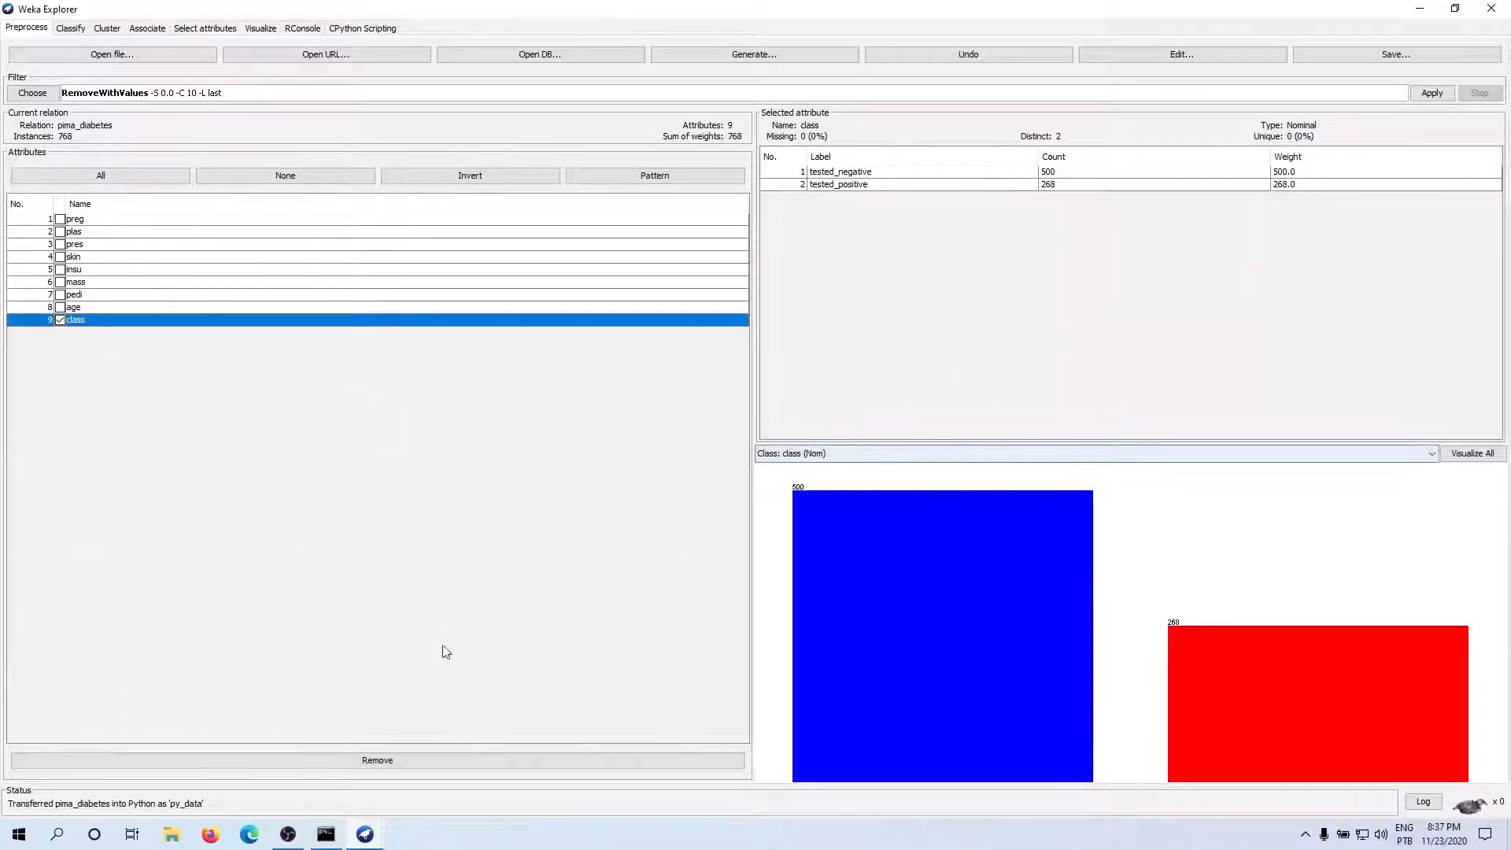
click(385, 760)
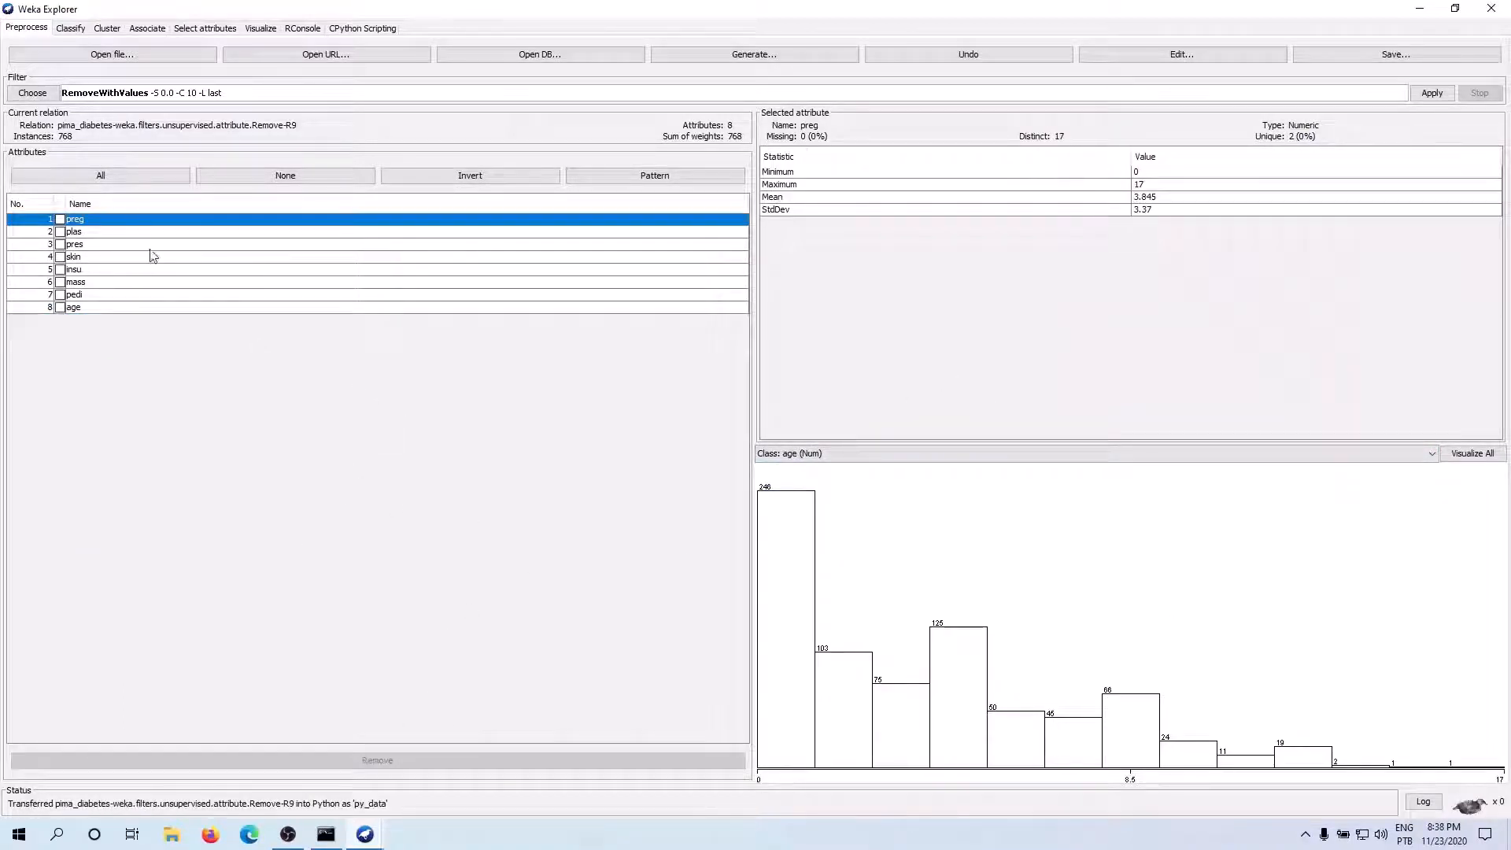
Examine the statistics and distributions of the remaining numeric attributes, from plas through age
click(121, 234)
key(Down)
key(Down)
key(Down)
key(Down)
key(Down)
key(Down)
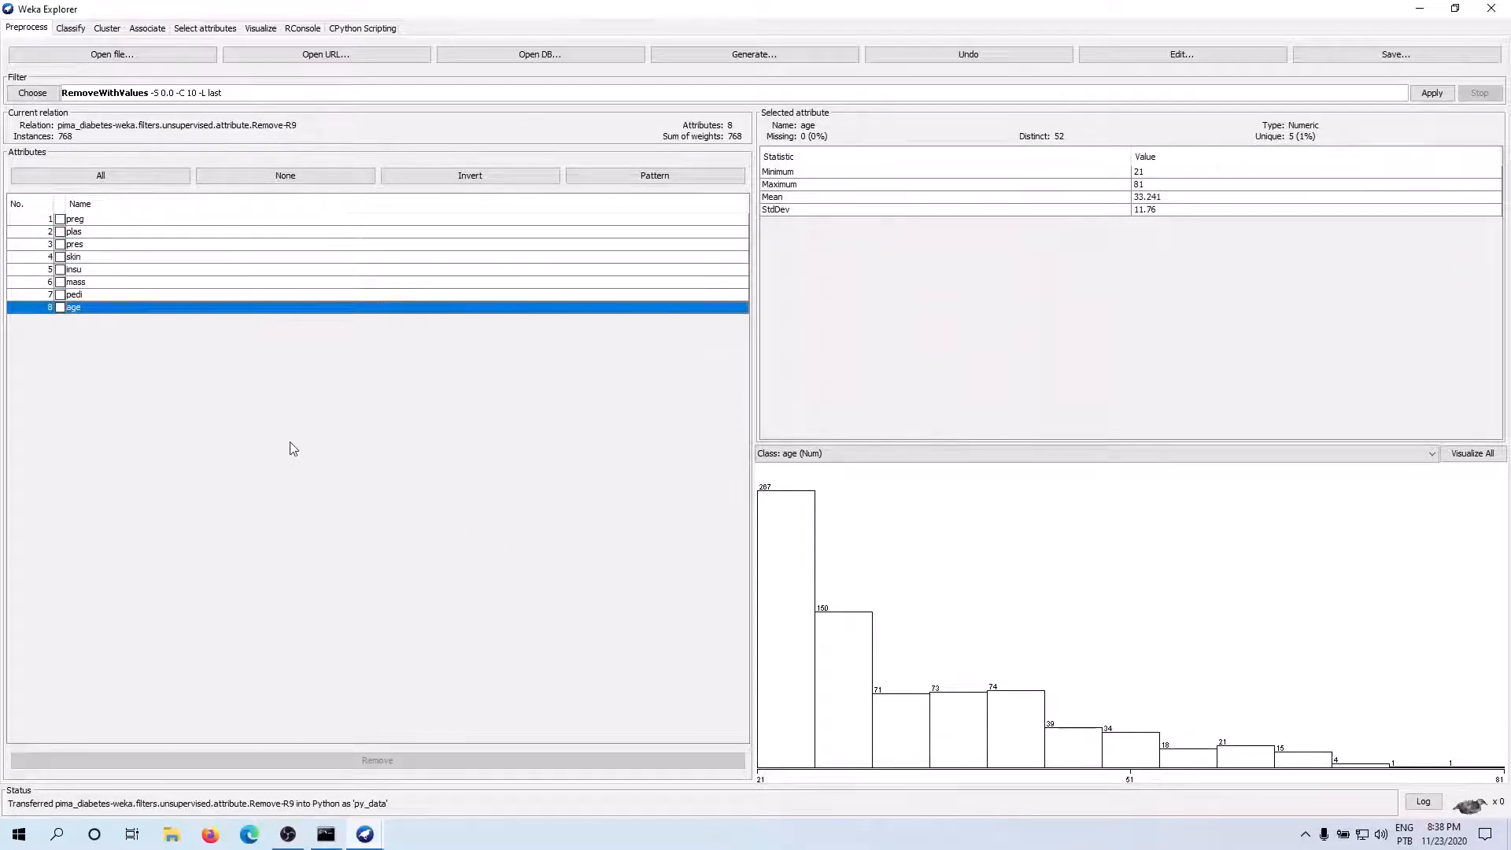
click(94, 298)
click(89, 284)
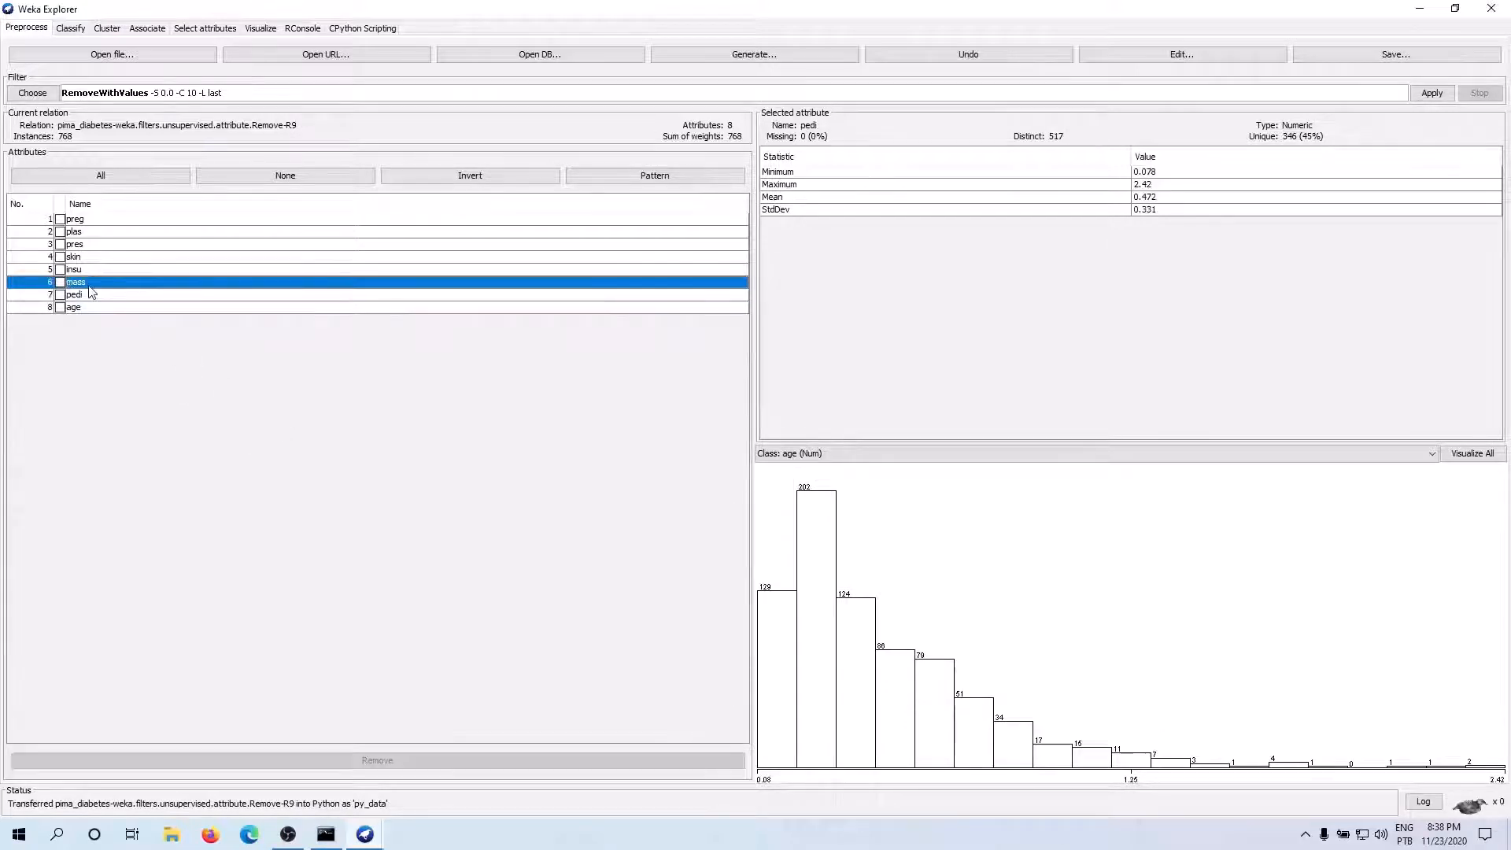
click(81, 274)
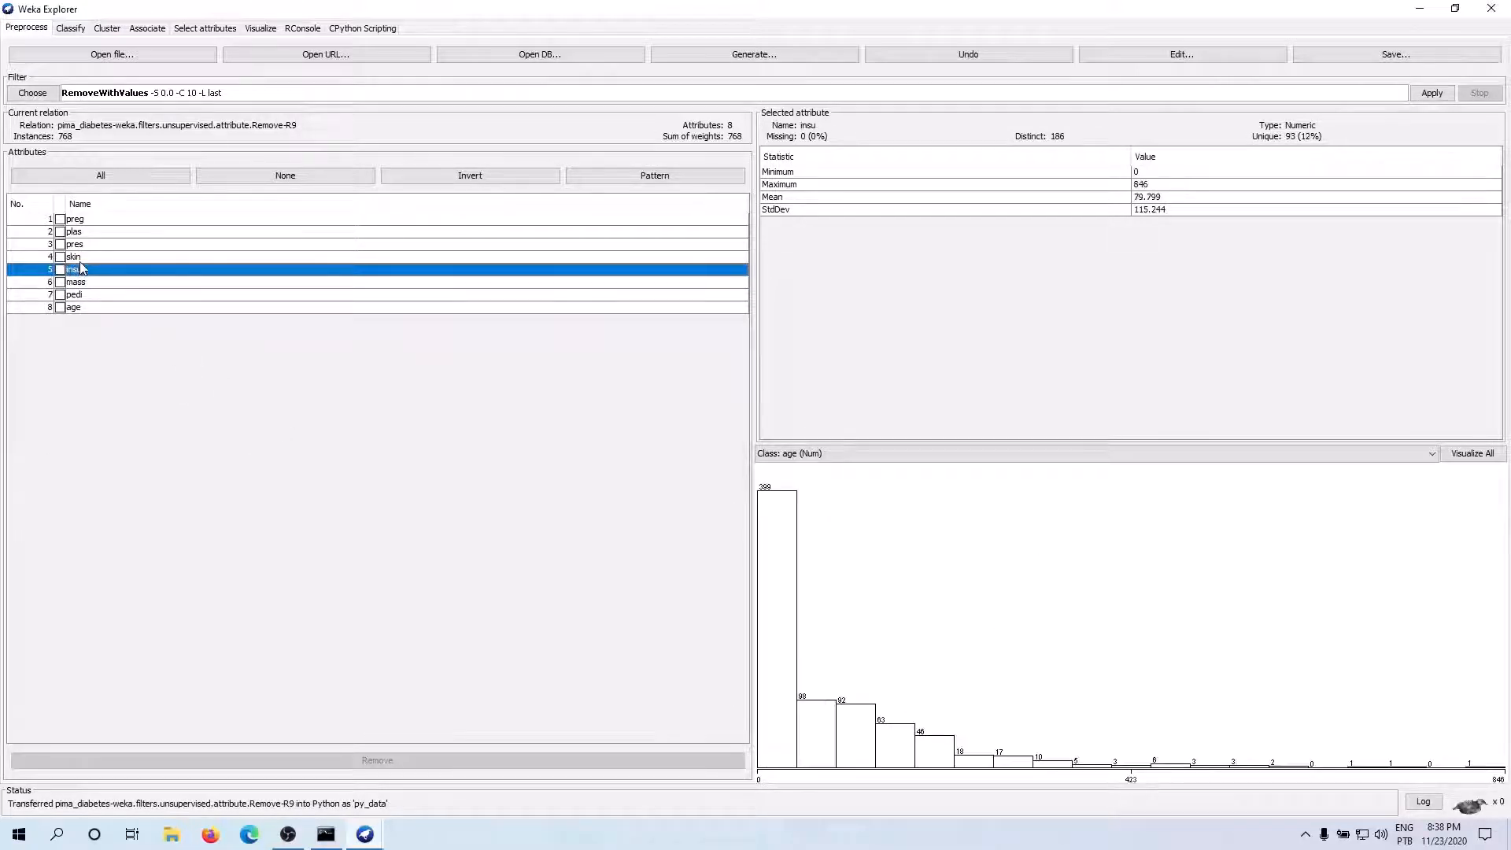
click(82, 260)
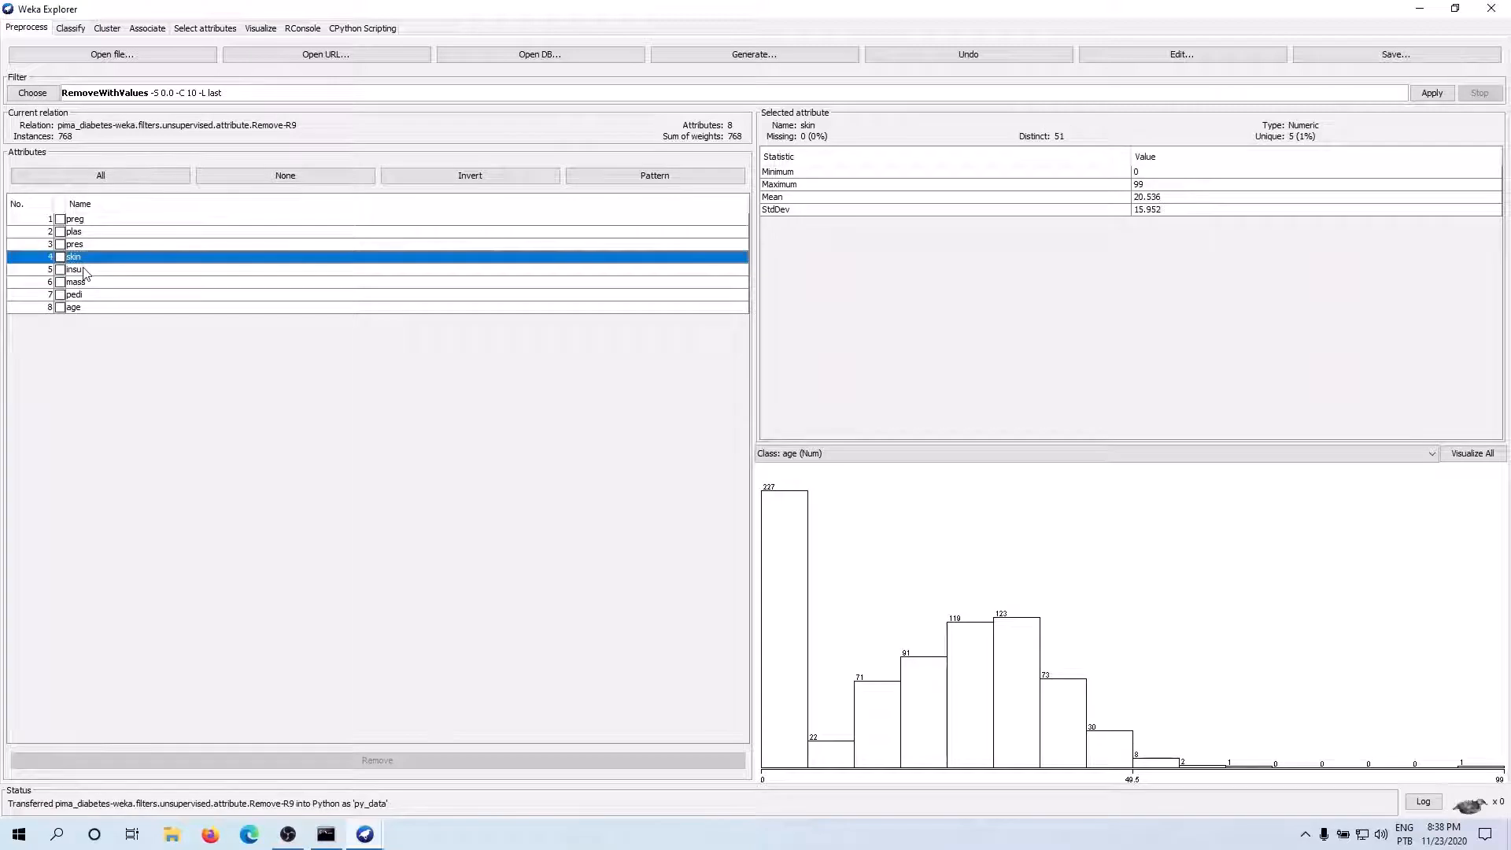
click(83, 249)
click(83, 233)
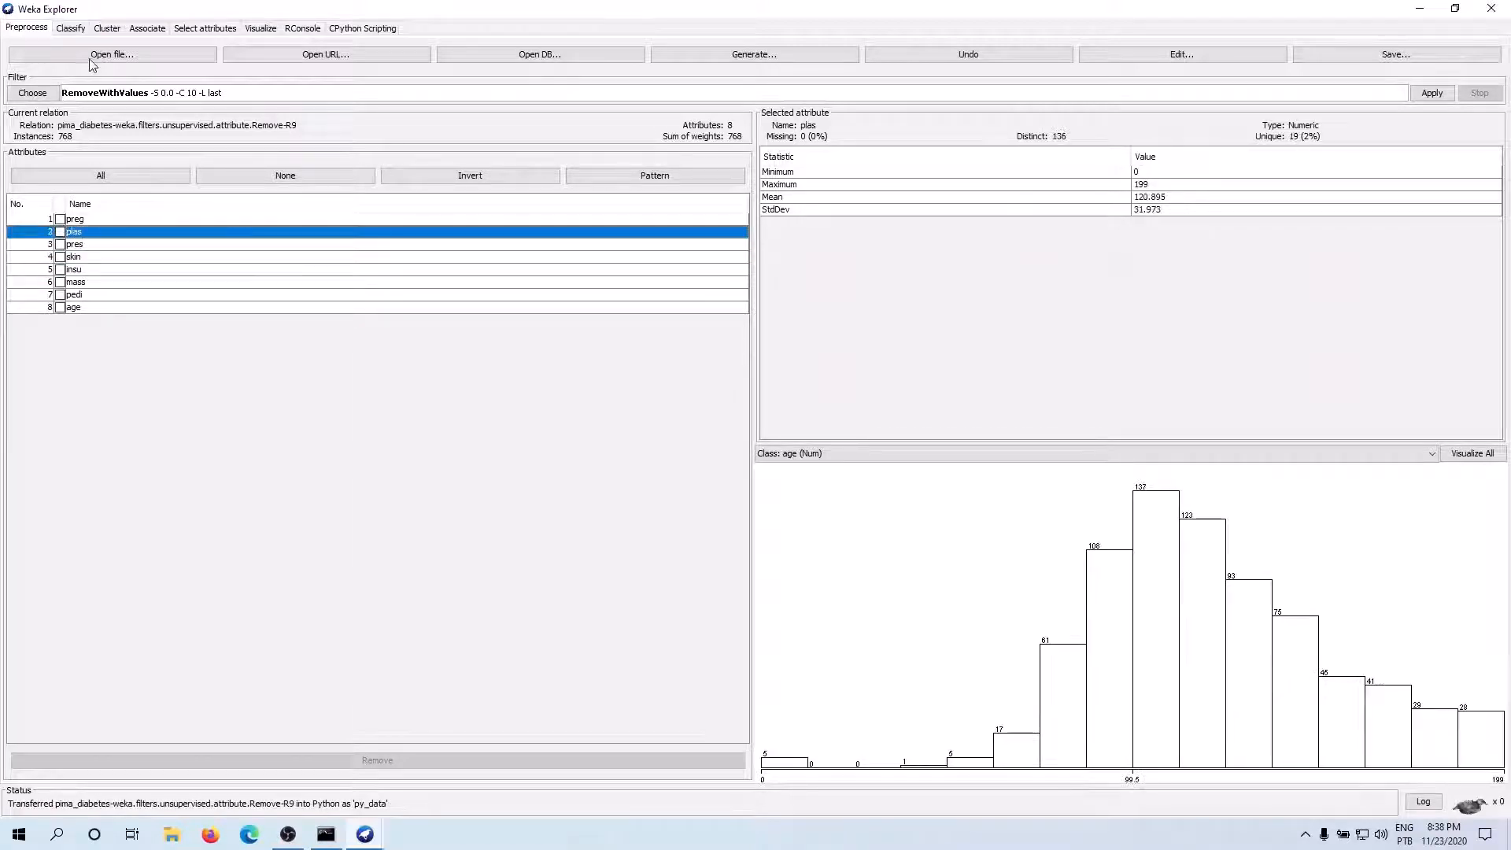
Set the numeric attribute insu as the target to predict for classification
click(71, 29)
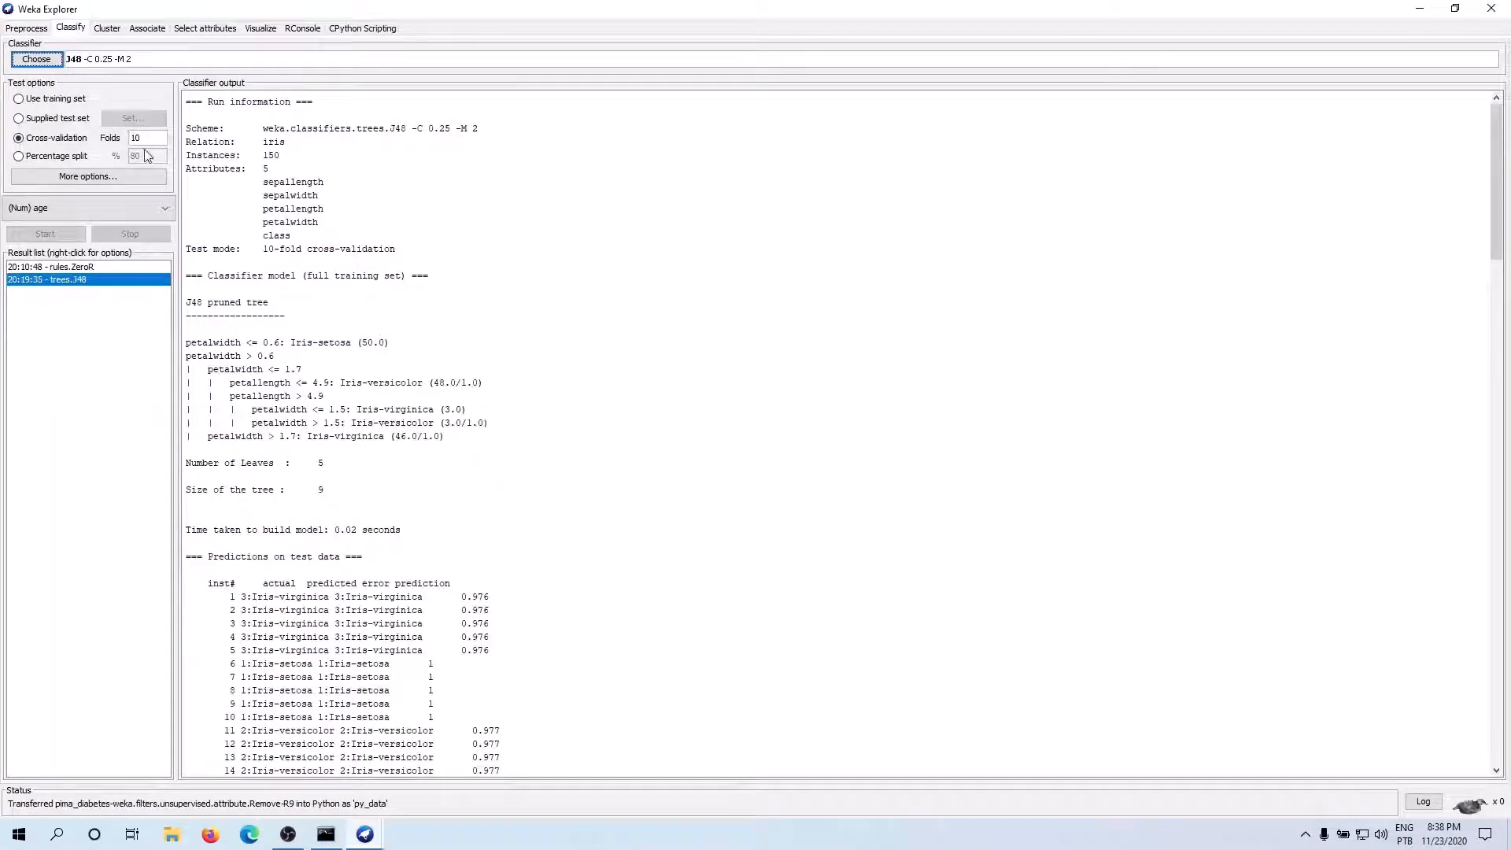
click(67, 208)
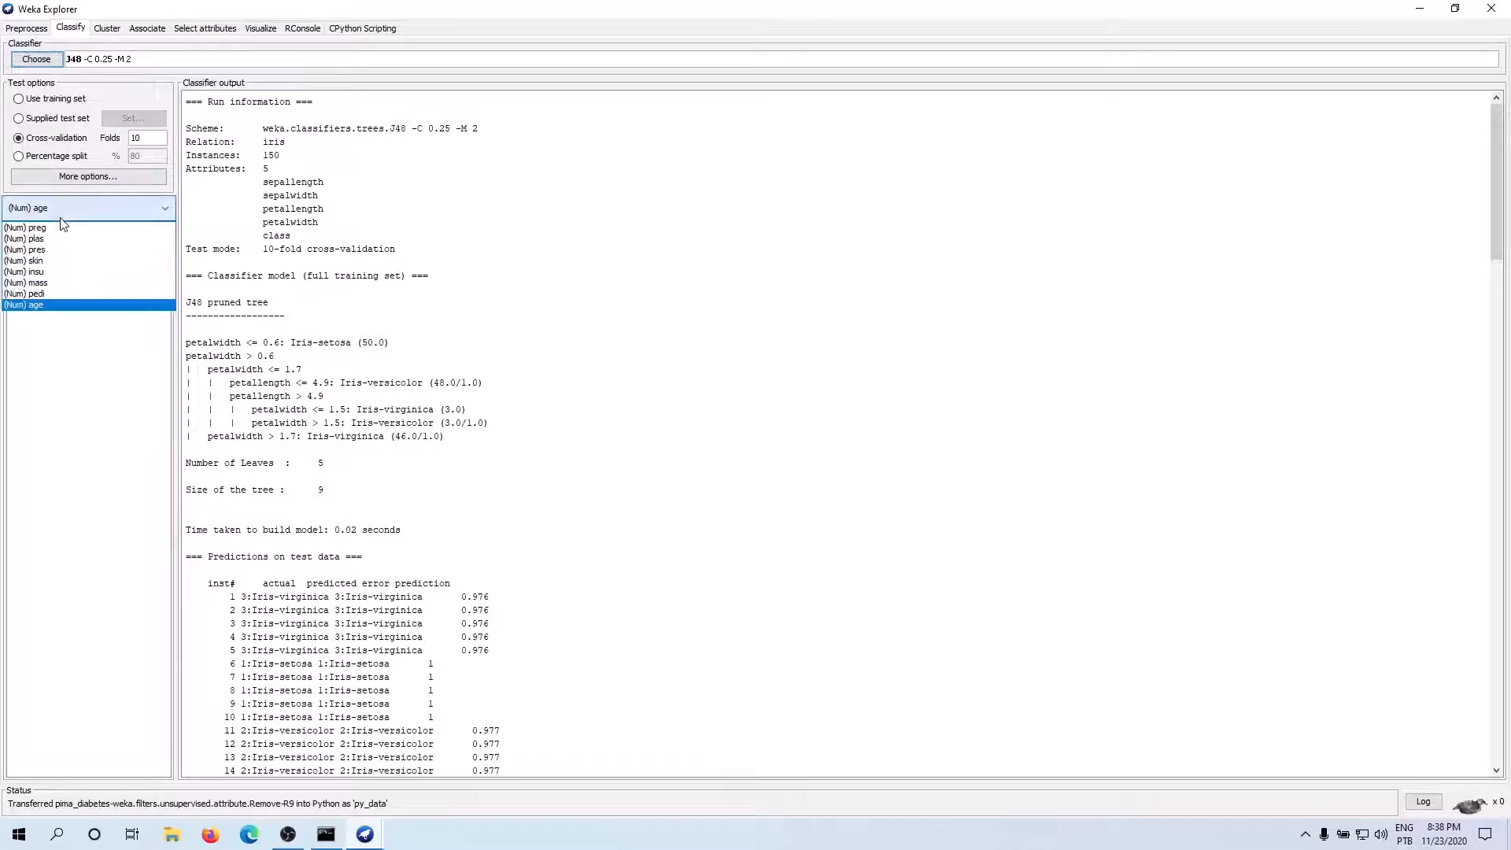
click(57, 273)
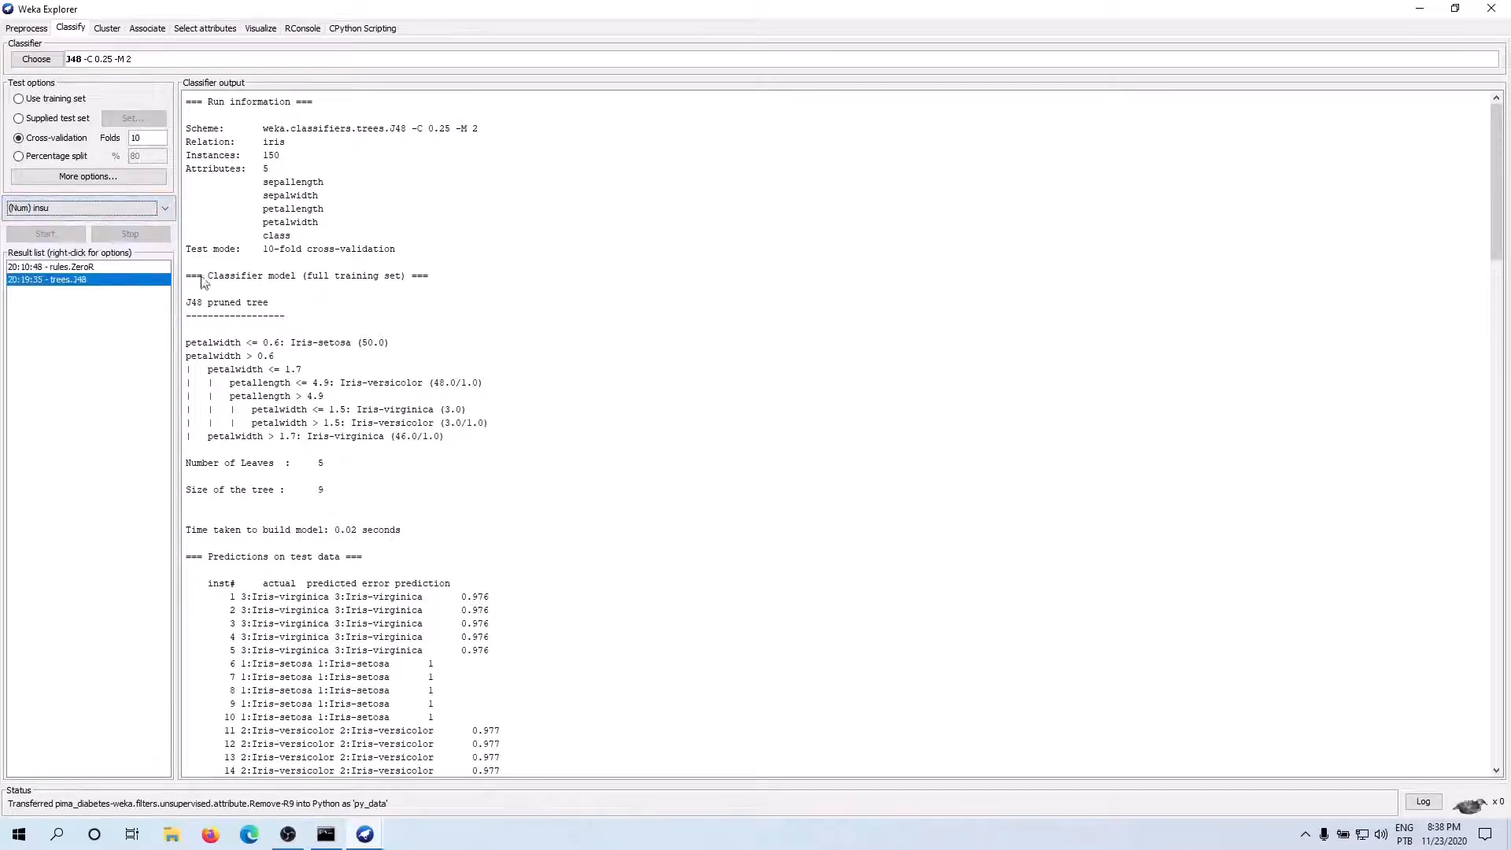
Delete the old trees.J48 and rules.ZeroR results from the result list
right_click(101, 271)
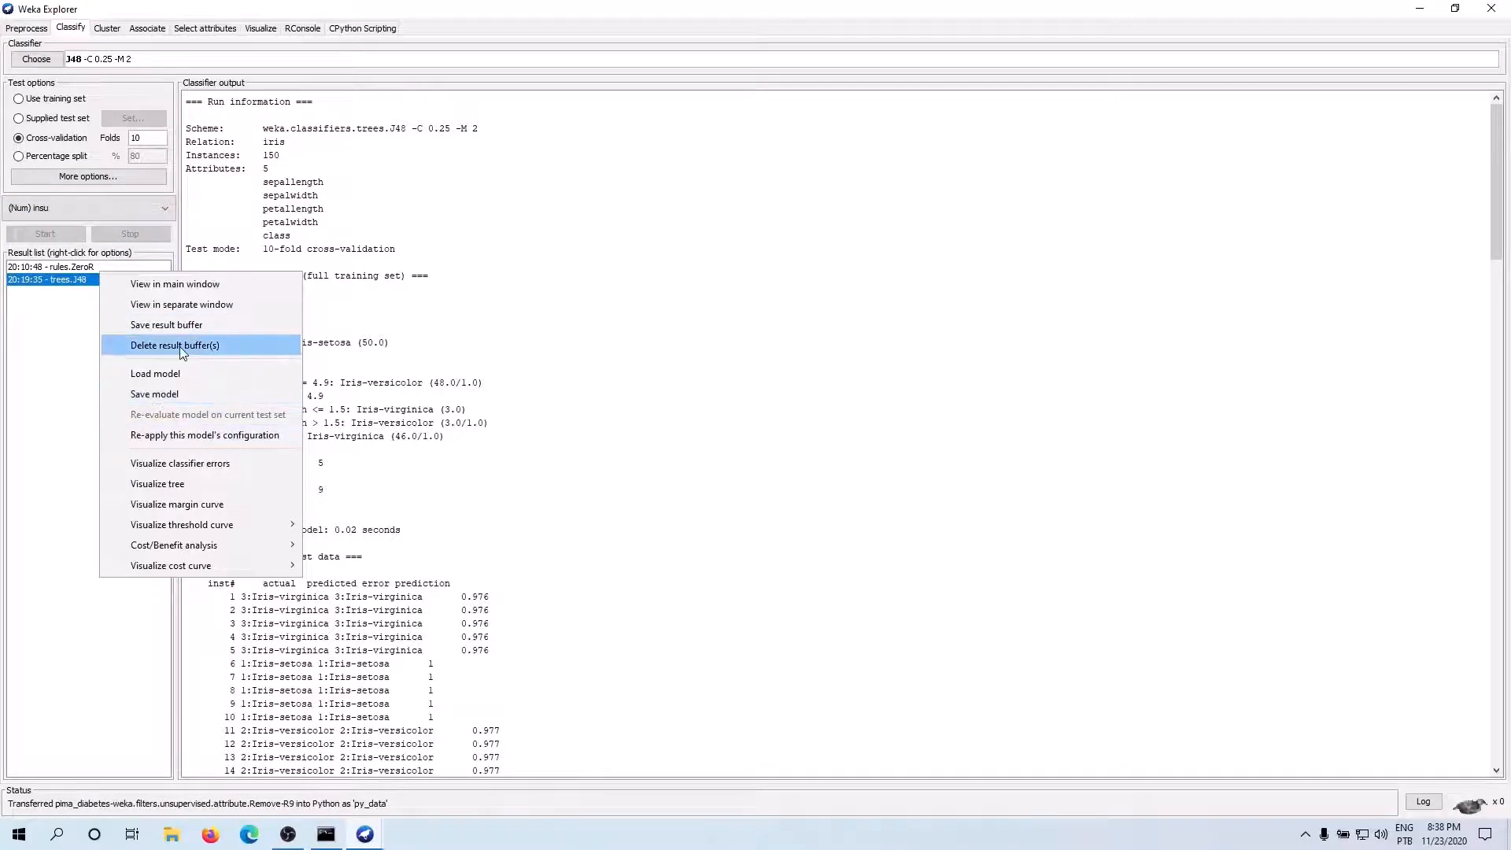
click(179, 346)
click(80, 271)
right_click(81, 270)
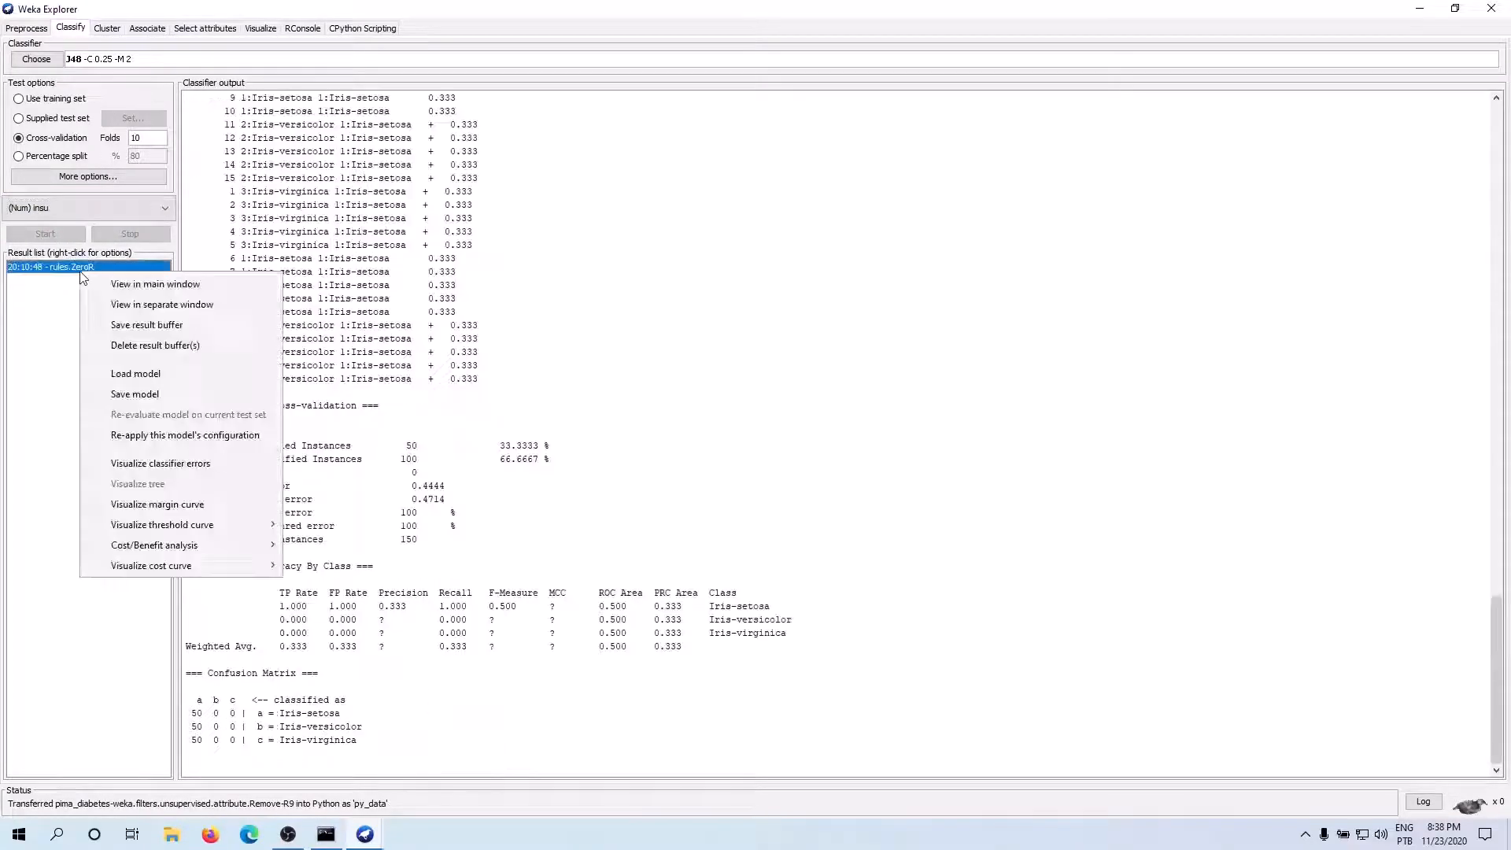
click(118, 344)
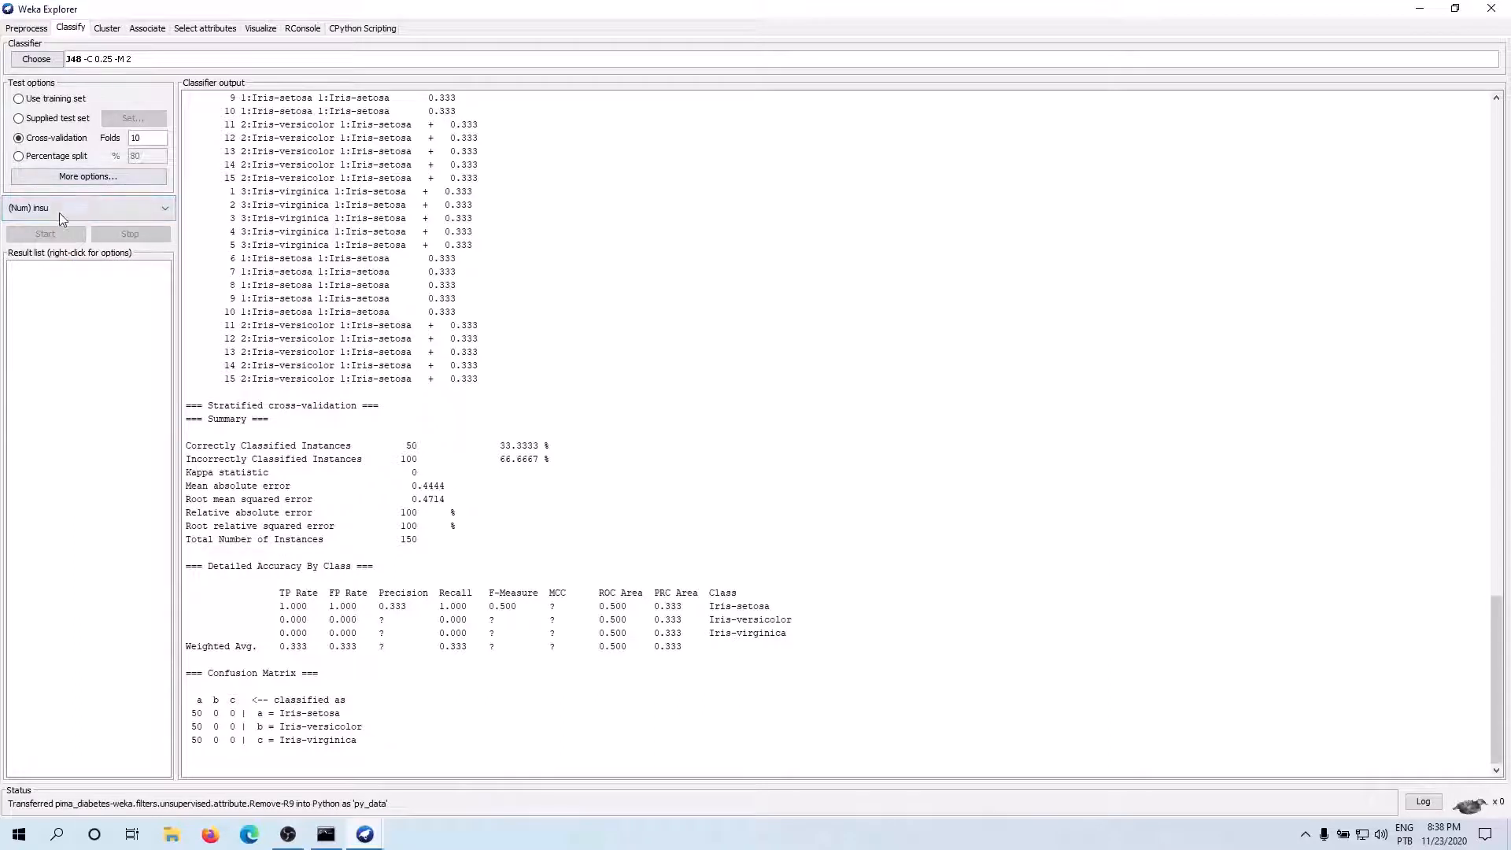
Choose the ZeroR rules classifier and run it on insu with 10-fold cross-validation
click(38, 60)
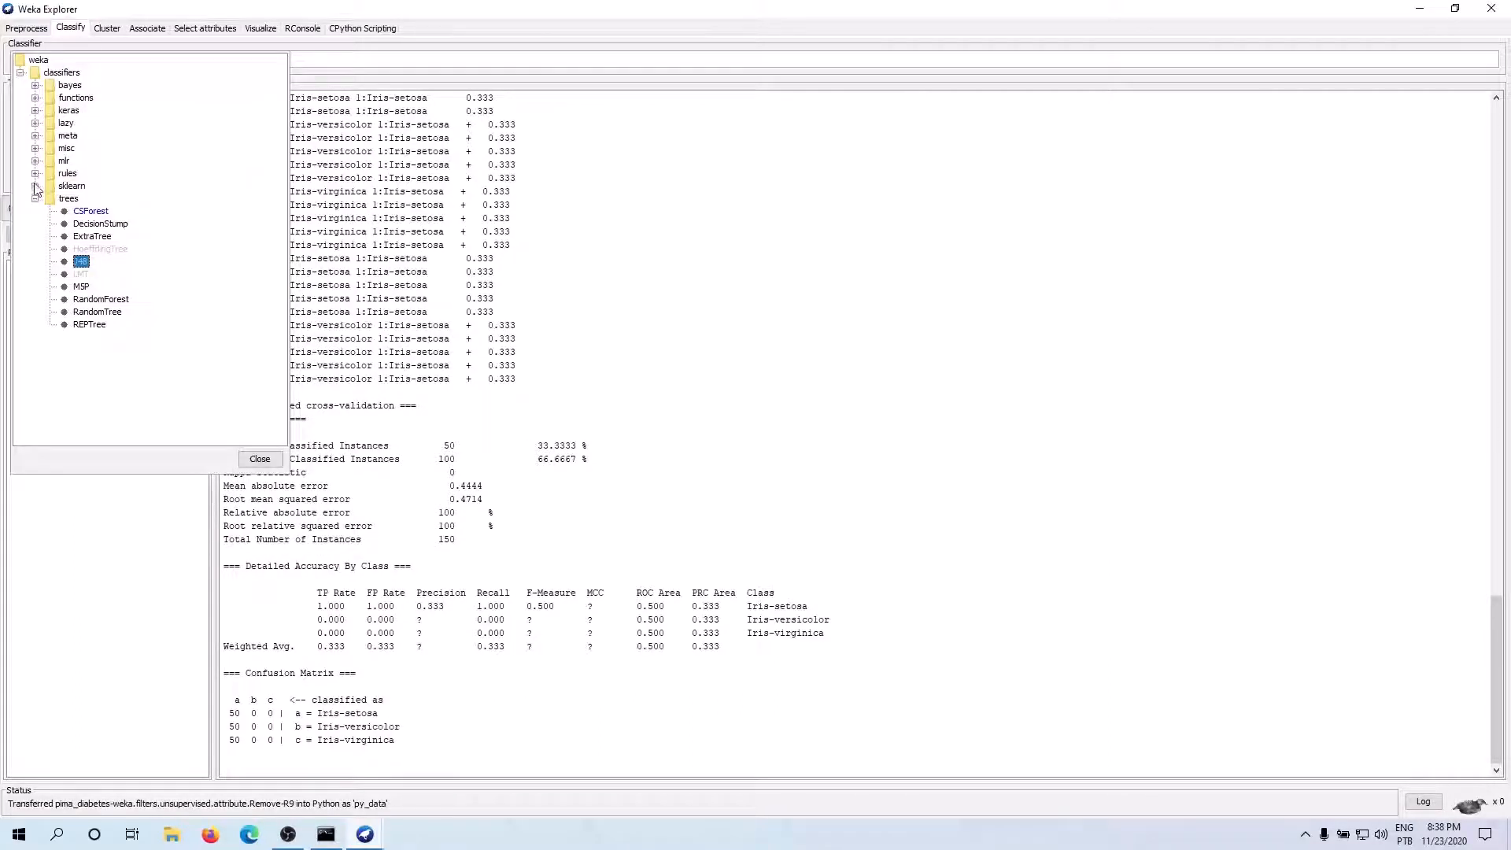
click(34, 173)
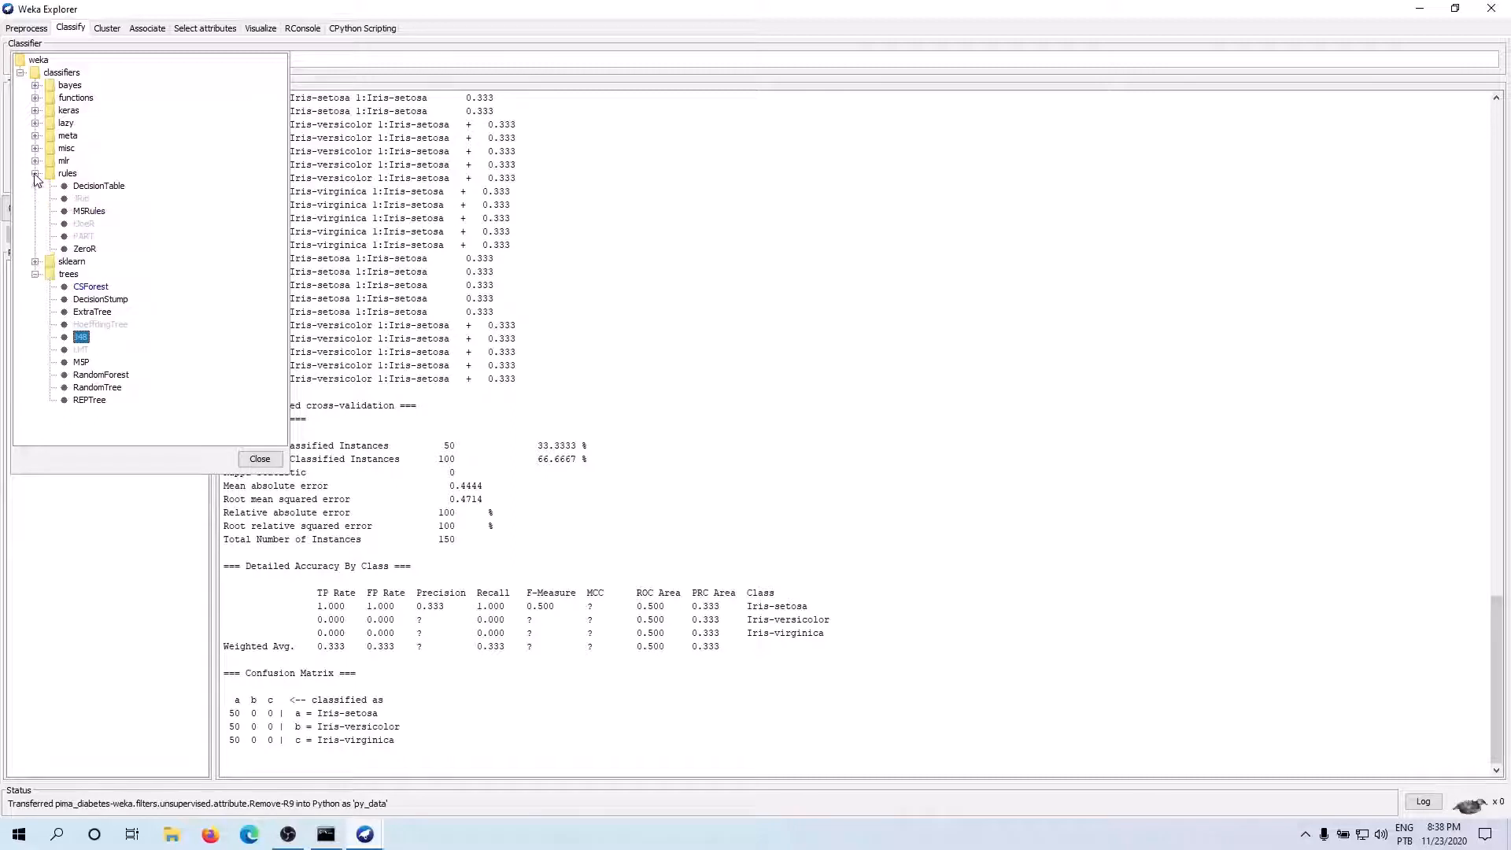
click(87, 261)
click(50, 234)
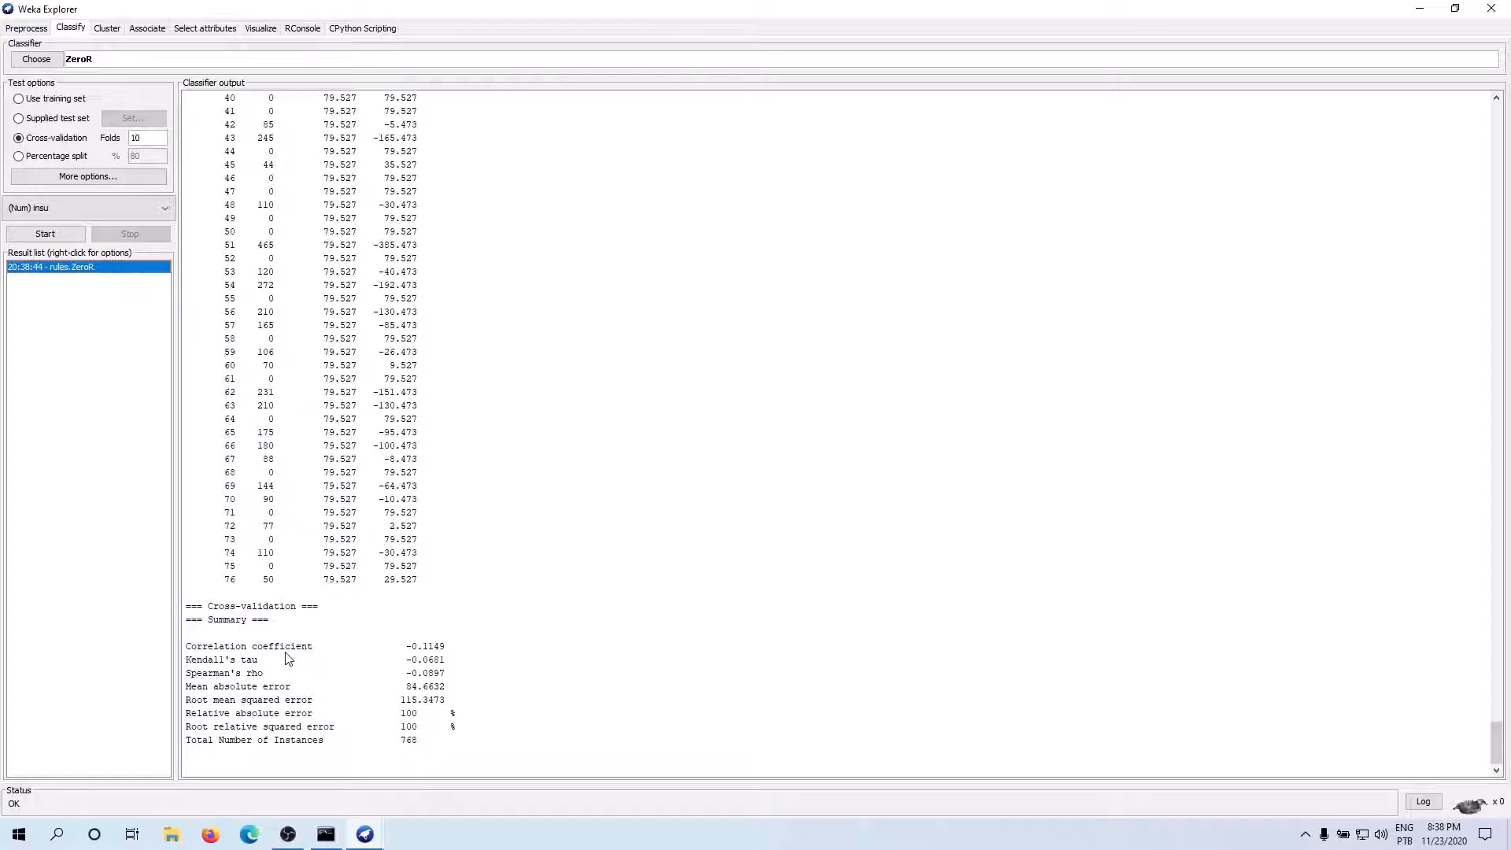
Examine the error measures in the ZeroR cross-validation summary, the per-instance predictions and the run information
drag(209, 653, 301, 702)
drag(203, 714, 285, 714)
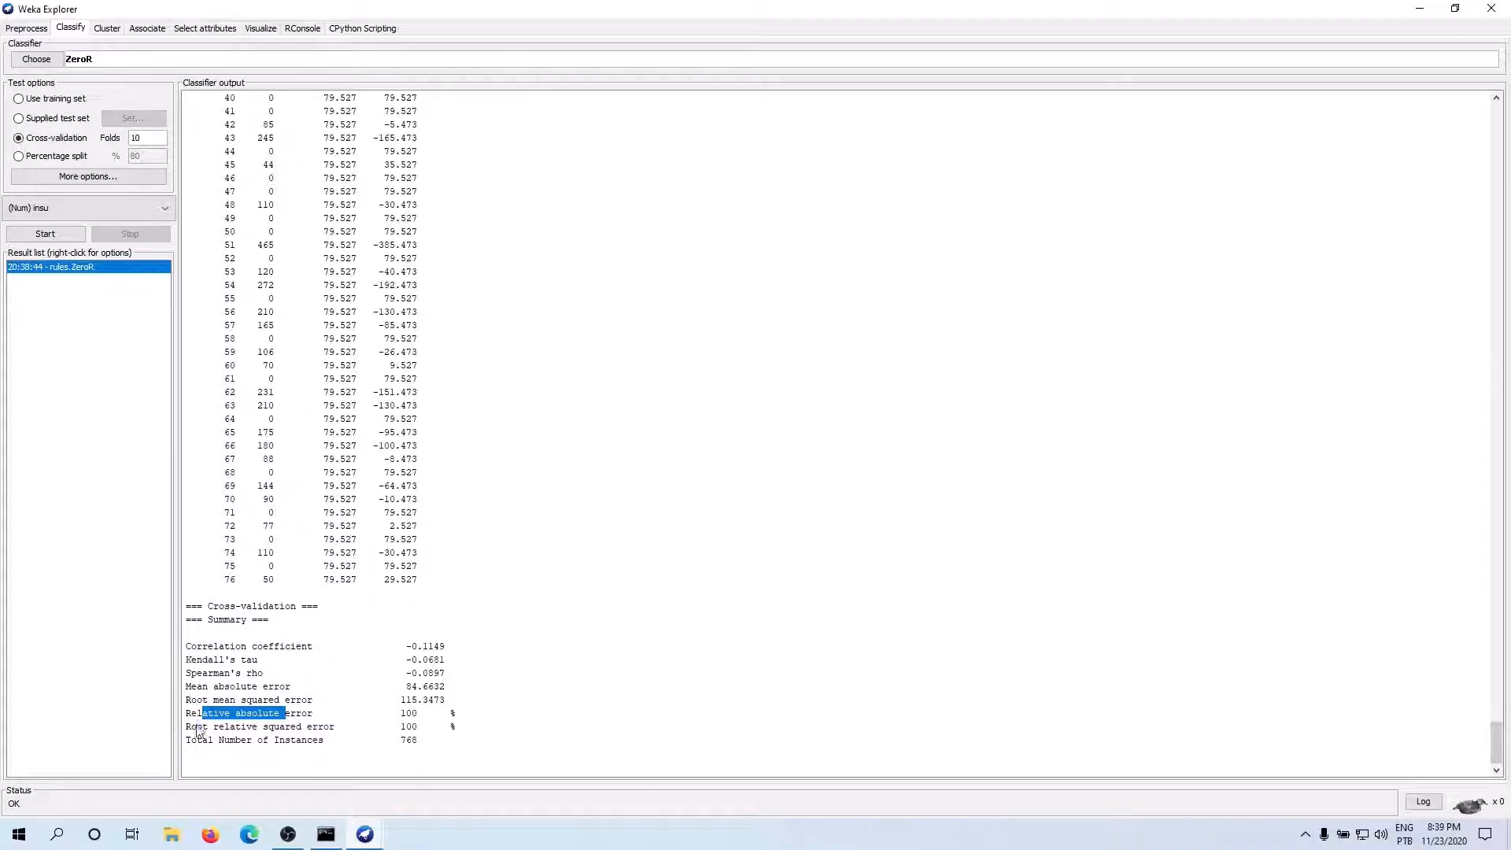
drag(197, 730, 318, 736)
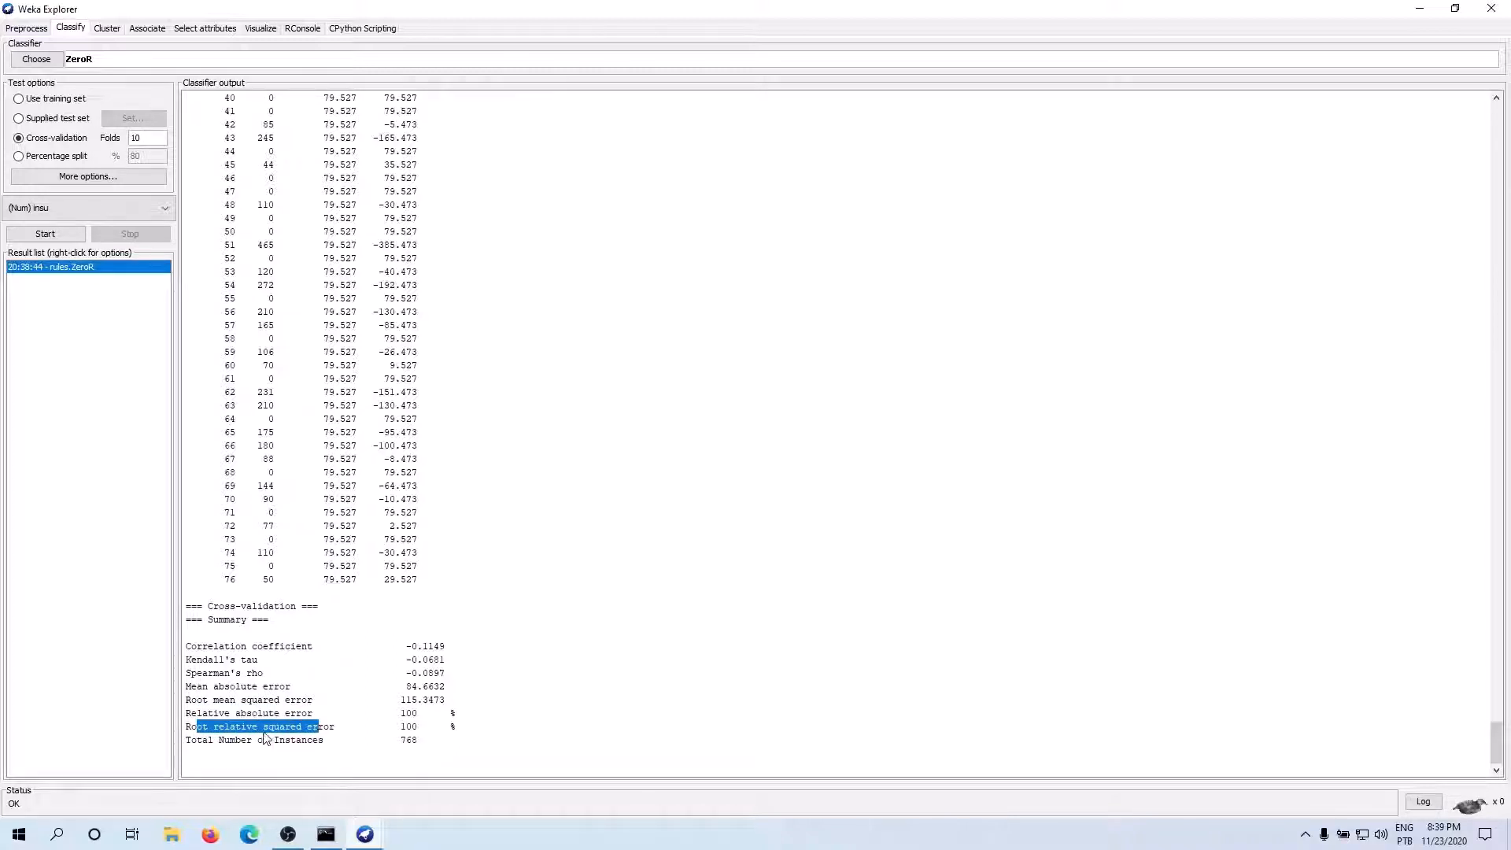
drag(224, 742, 324, 743)
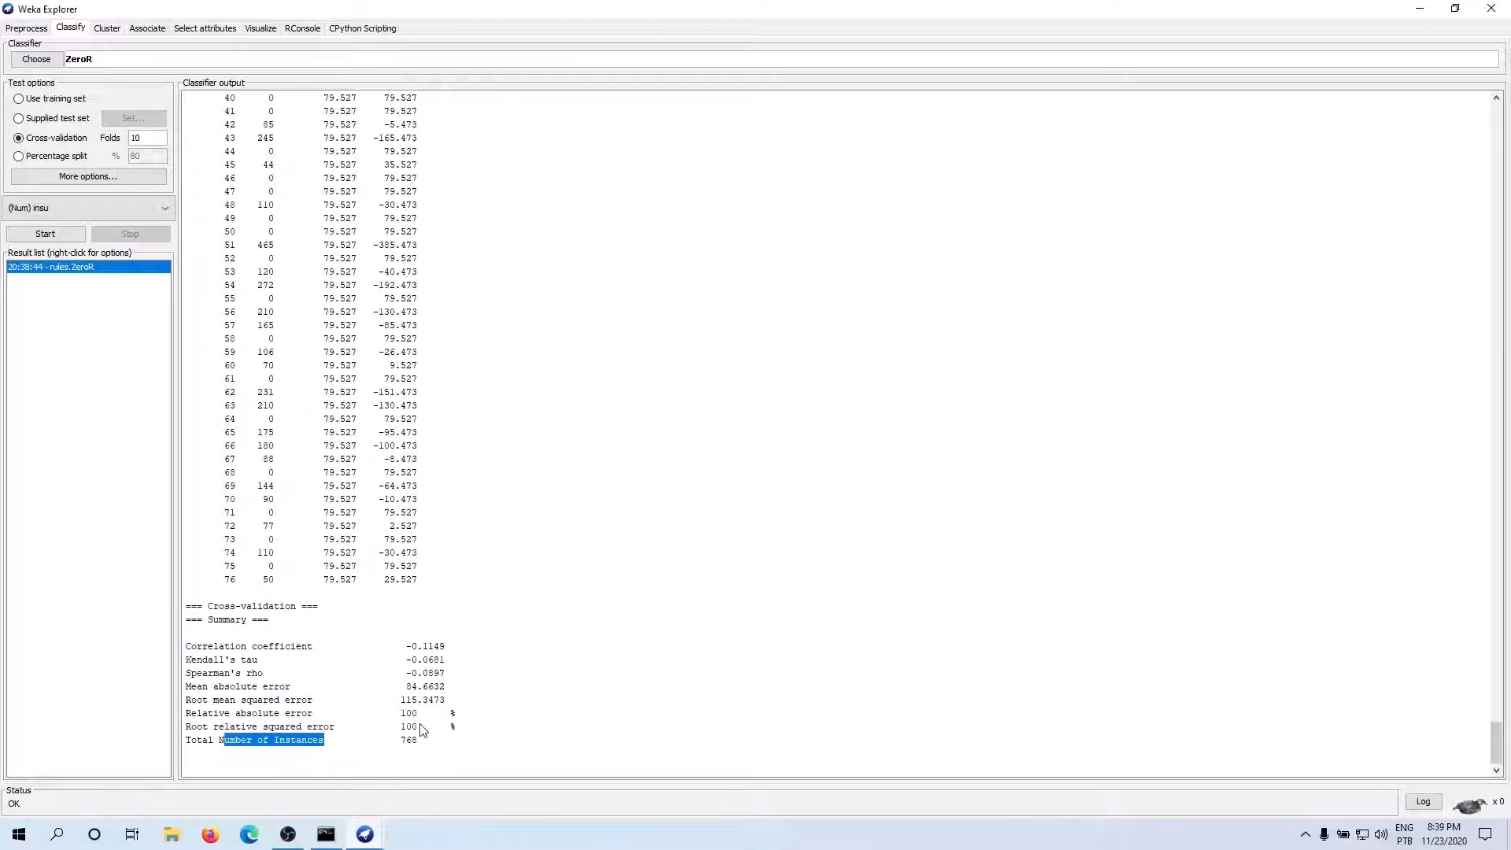
drag(413, 713, 400, 714)
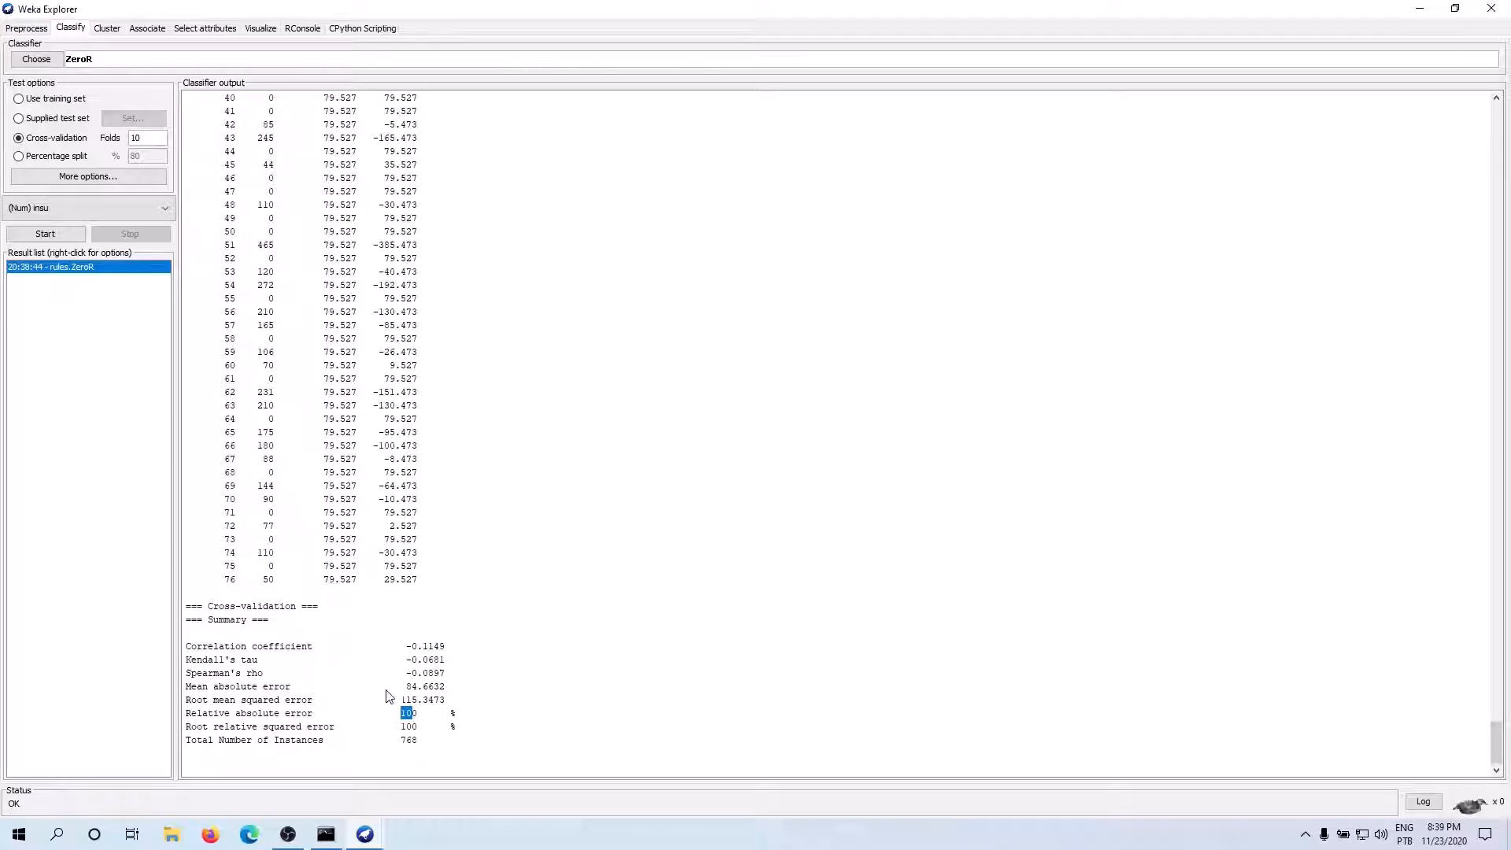
drag(412, 687, 418, 689)
click(408, 714)
scroll(439, 600, up, 7)
scroll(445, 604, up, 10)
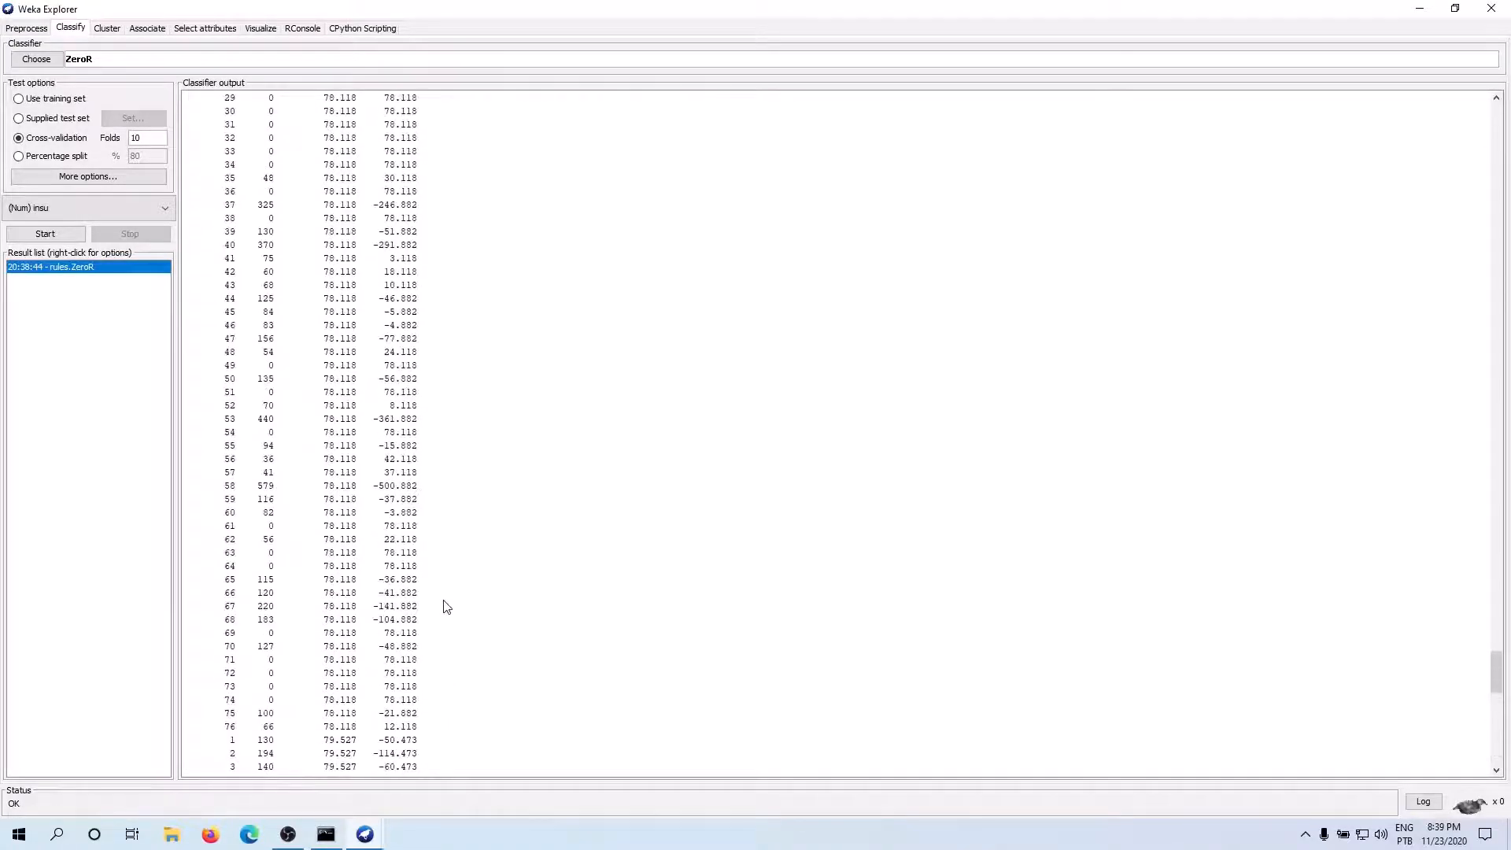
scroll(532, 606, up, 15)
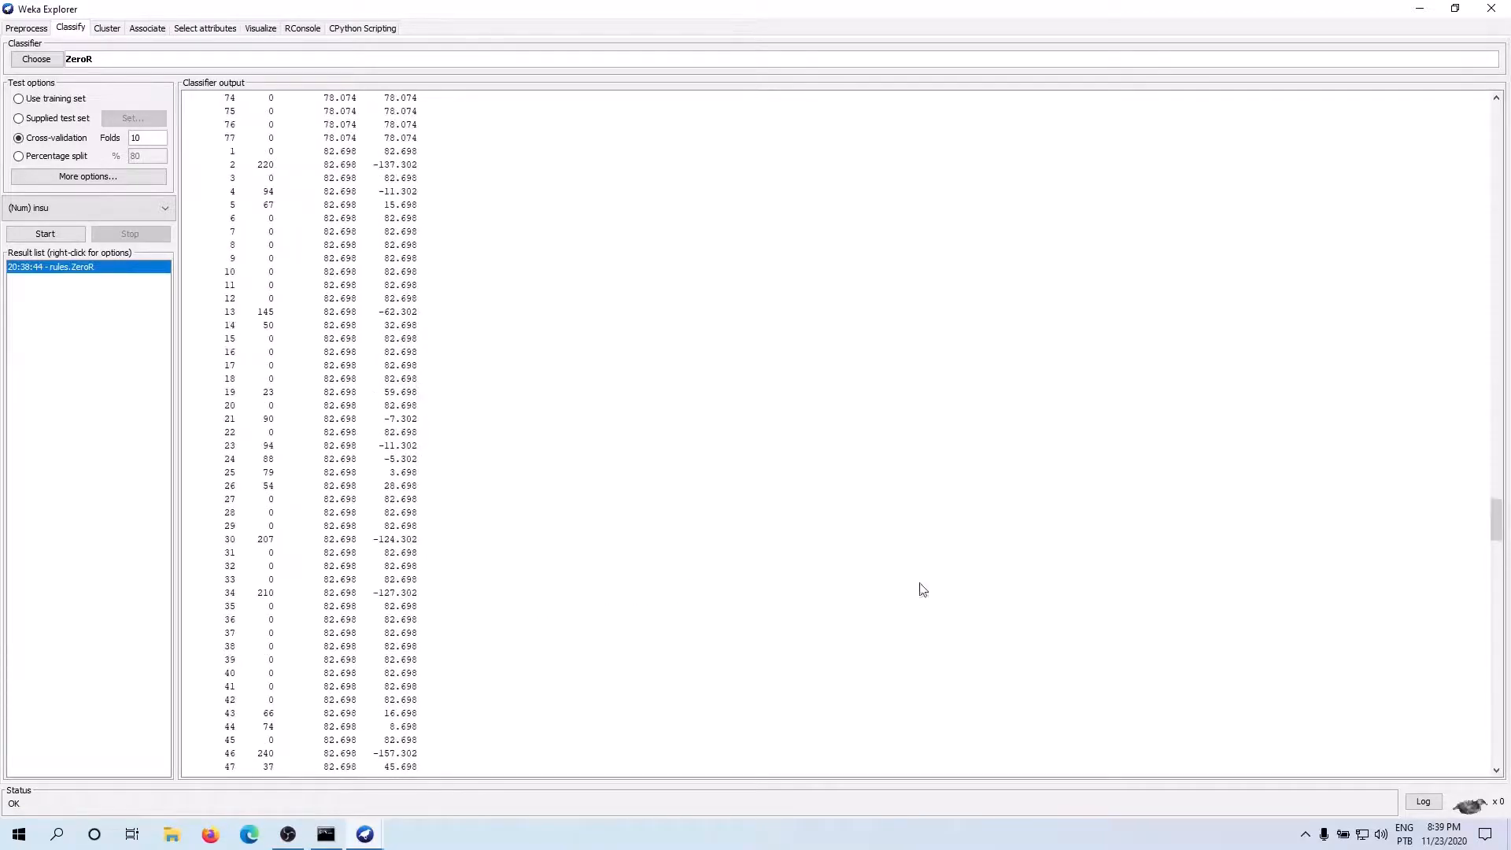
scroll(1312, 532, up, 15)
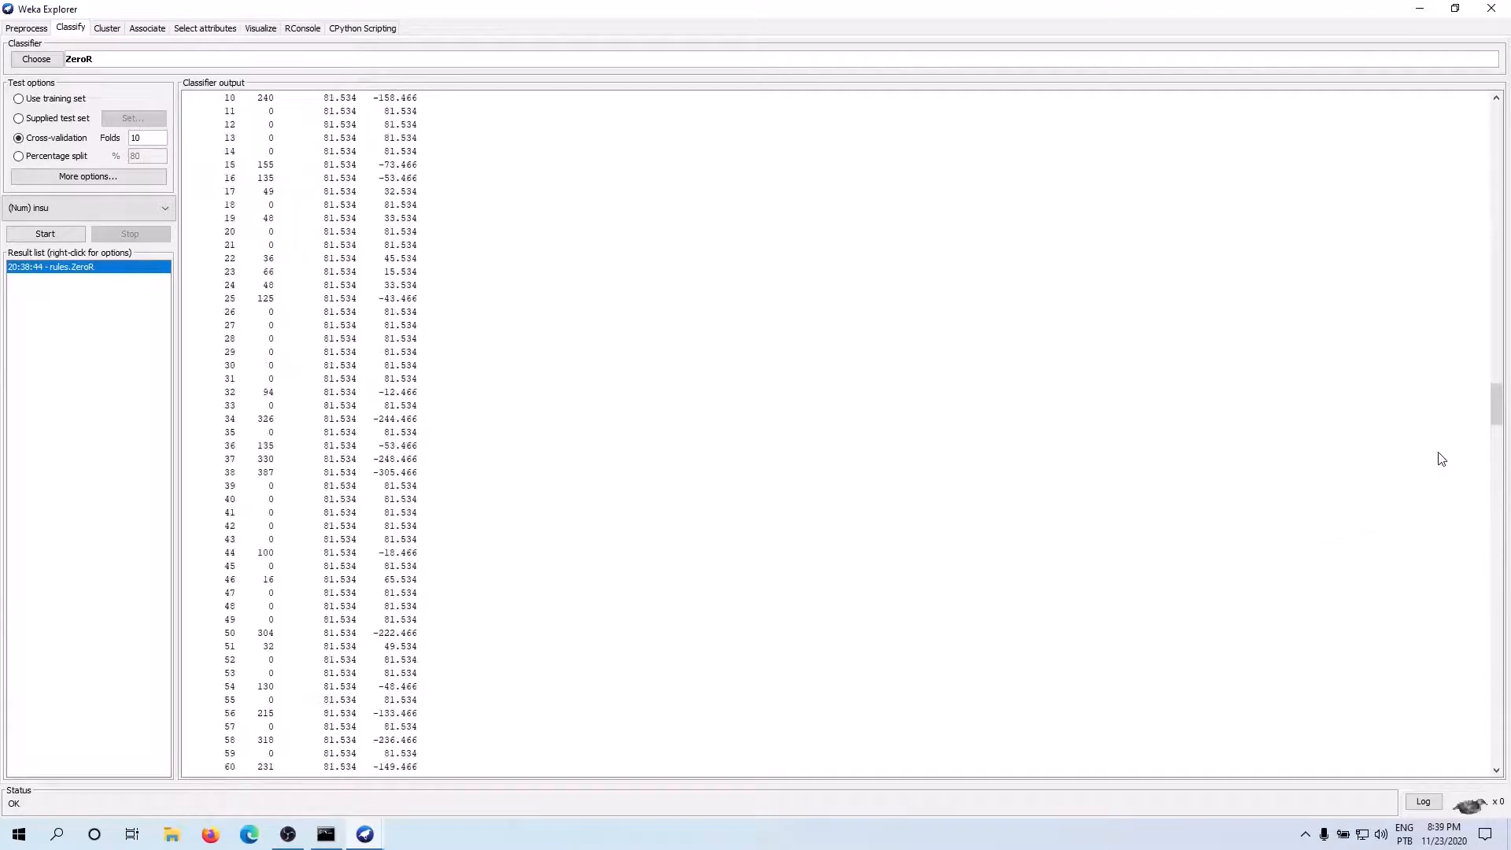
scroll(1393, 454, up, 15)
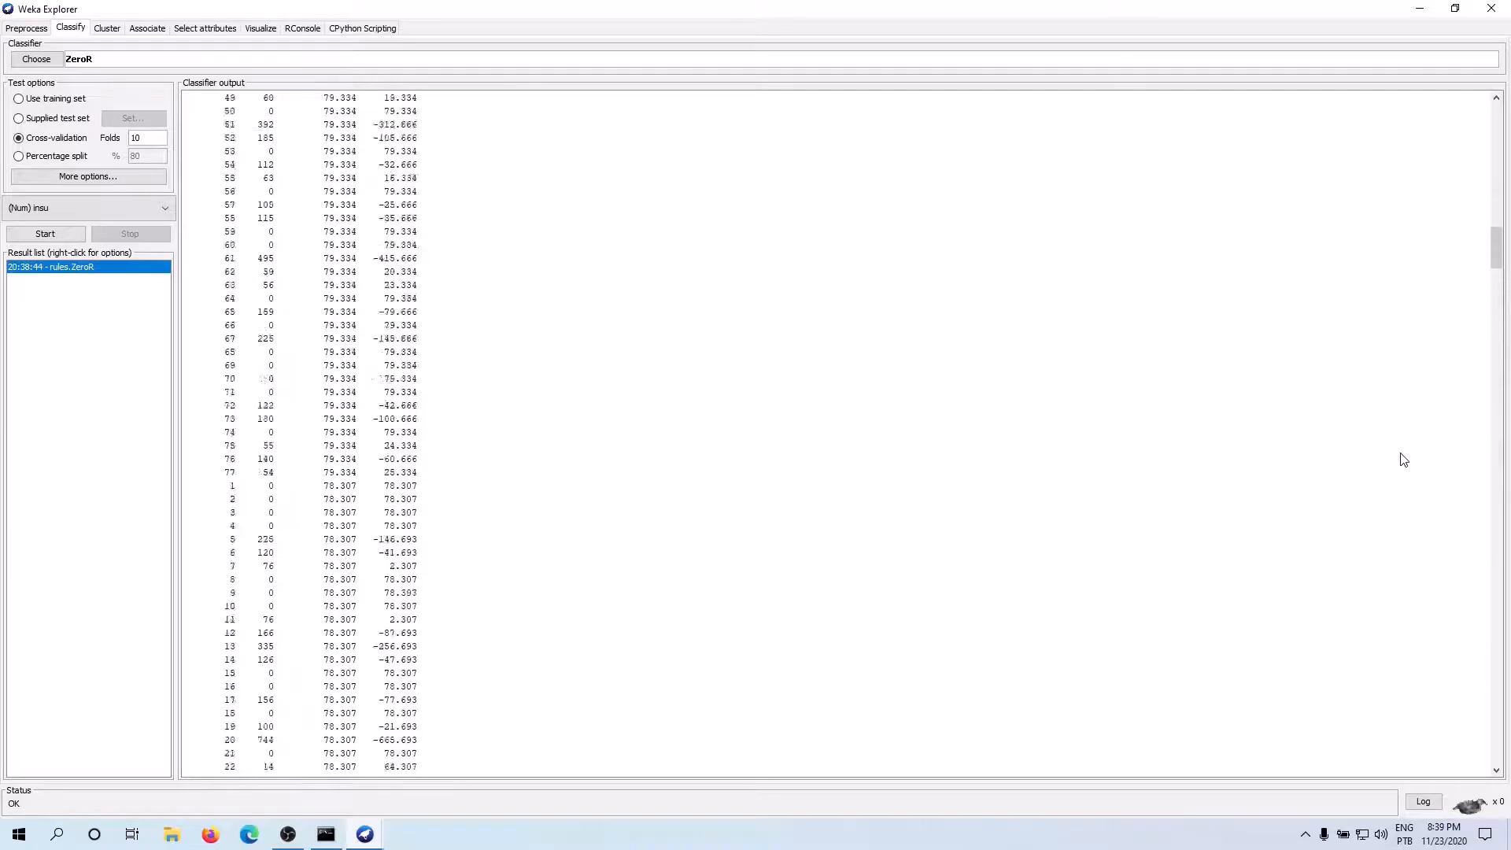
scroll(1385, 448, up, 10)
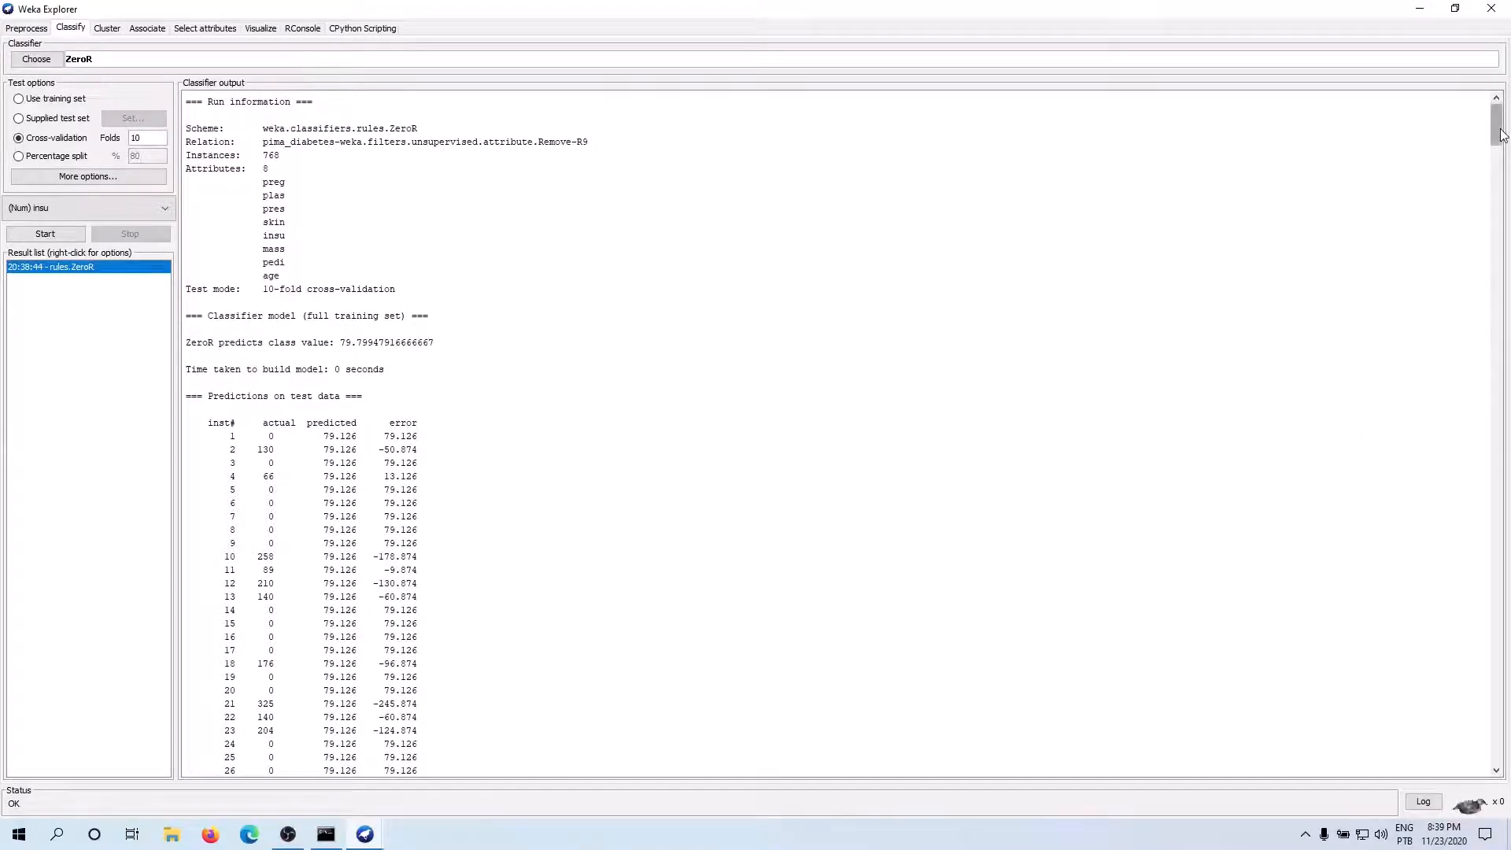
drag(1495, 126, 1497, 815)
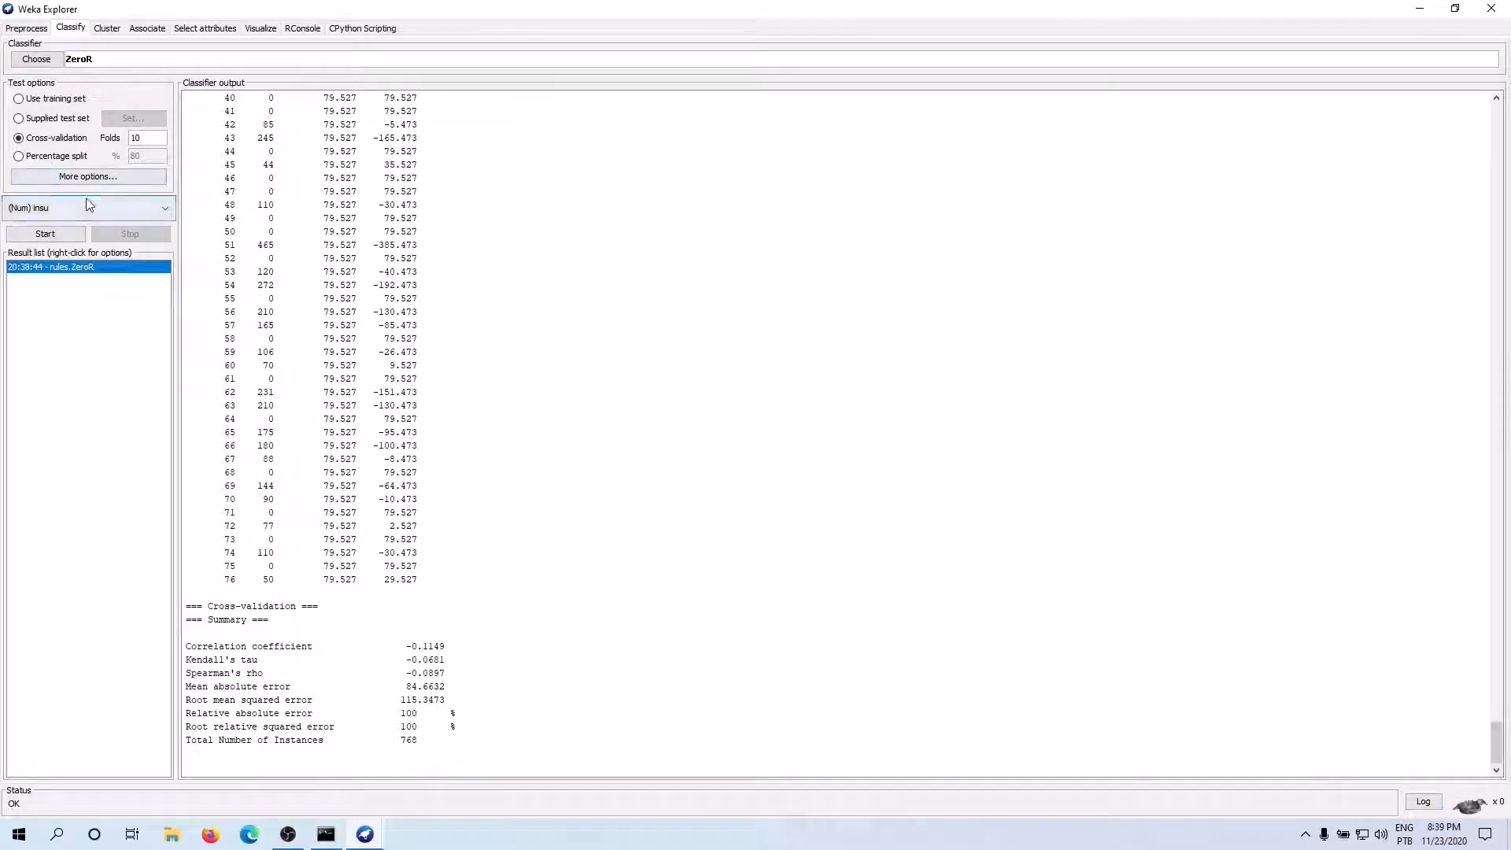
Choose the LinearRegression function classifier and run it on insu with 10-fold cross-validation
click(84, 207)
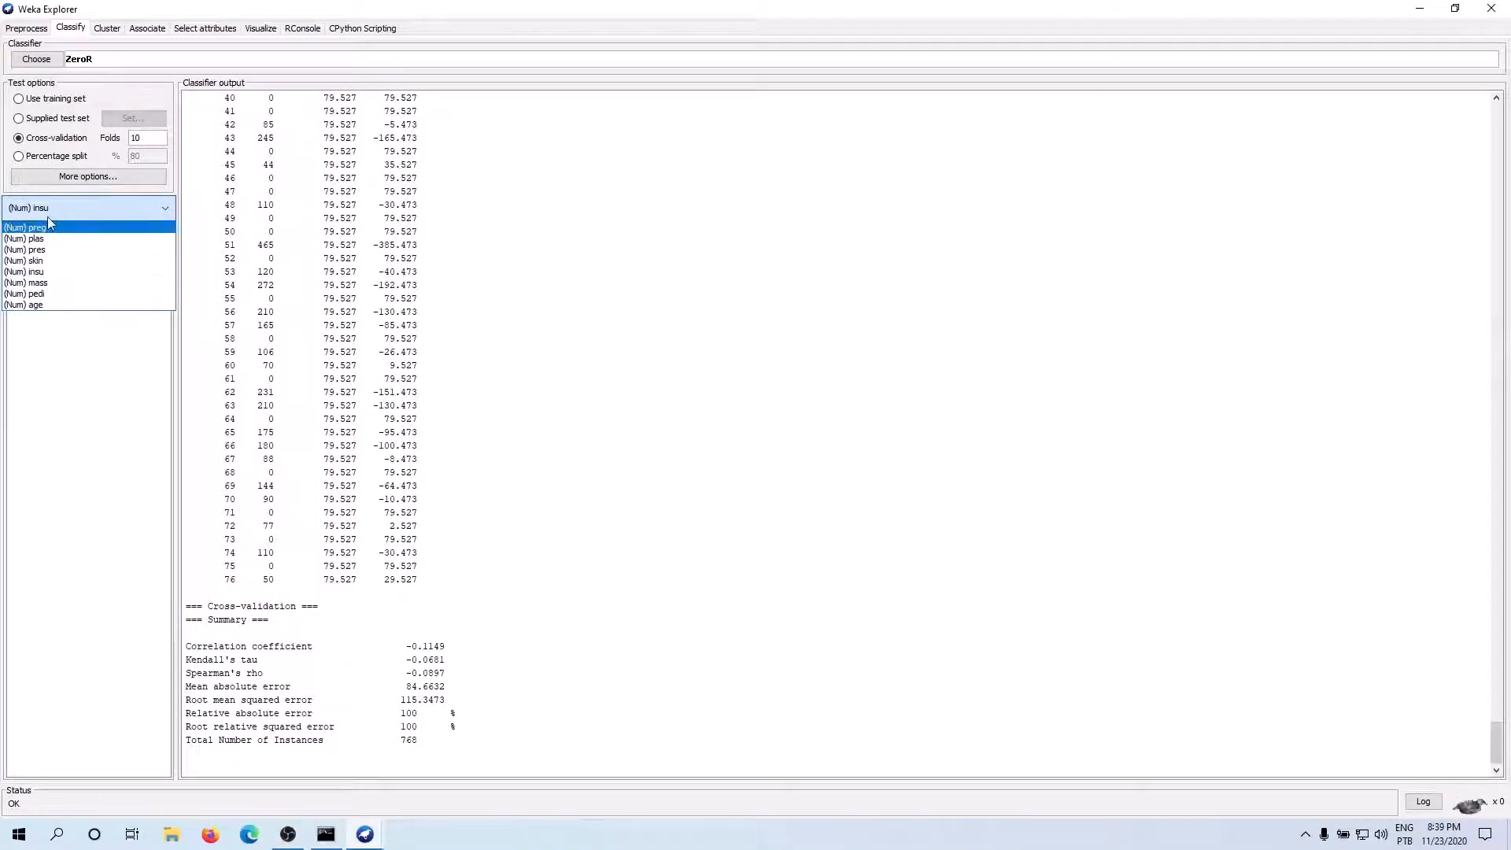
click(324, 210)
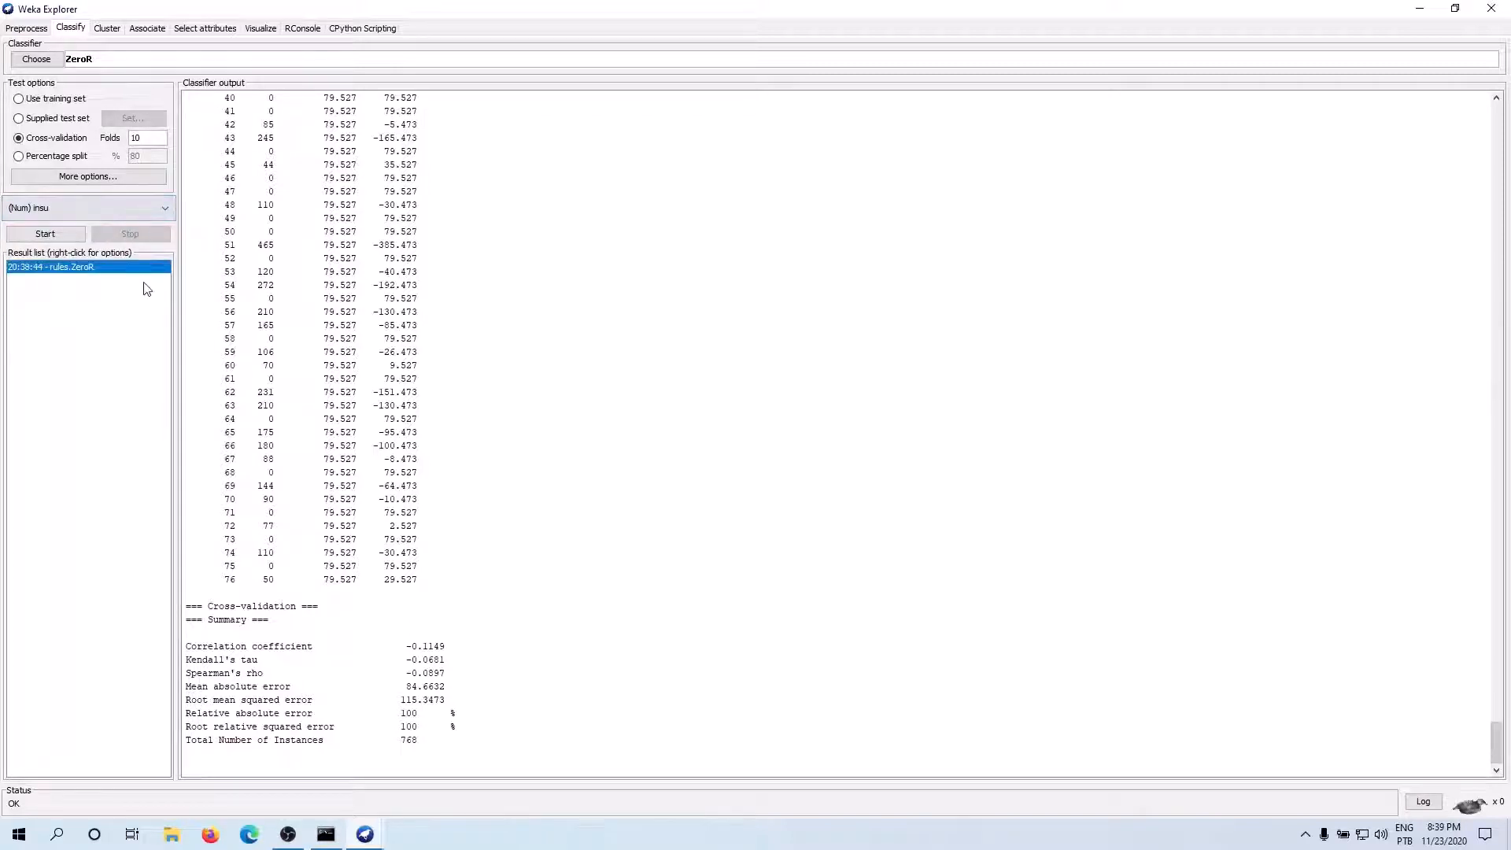
click(43, 62)
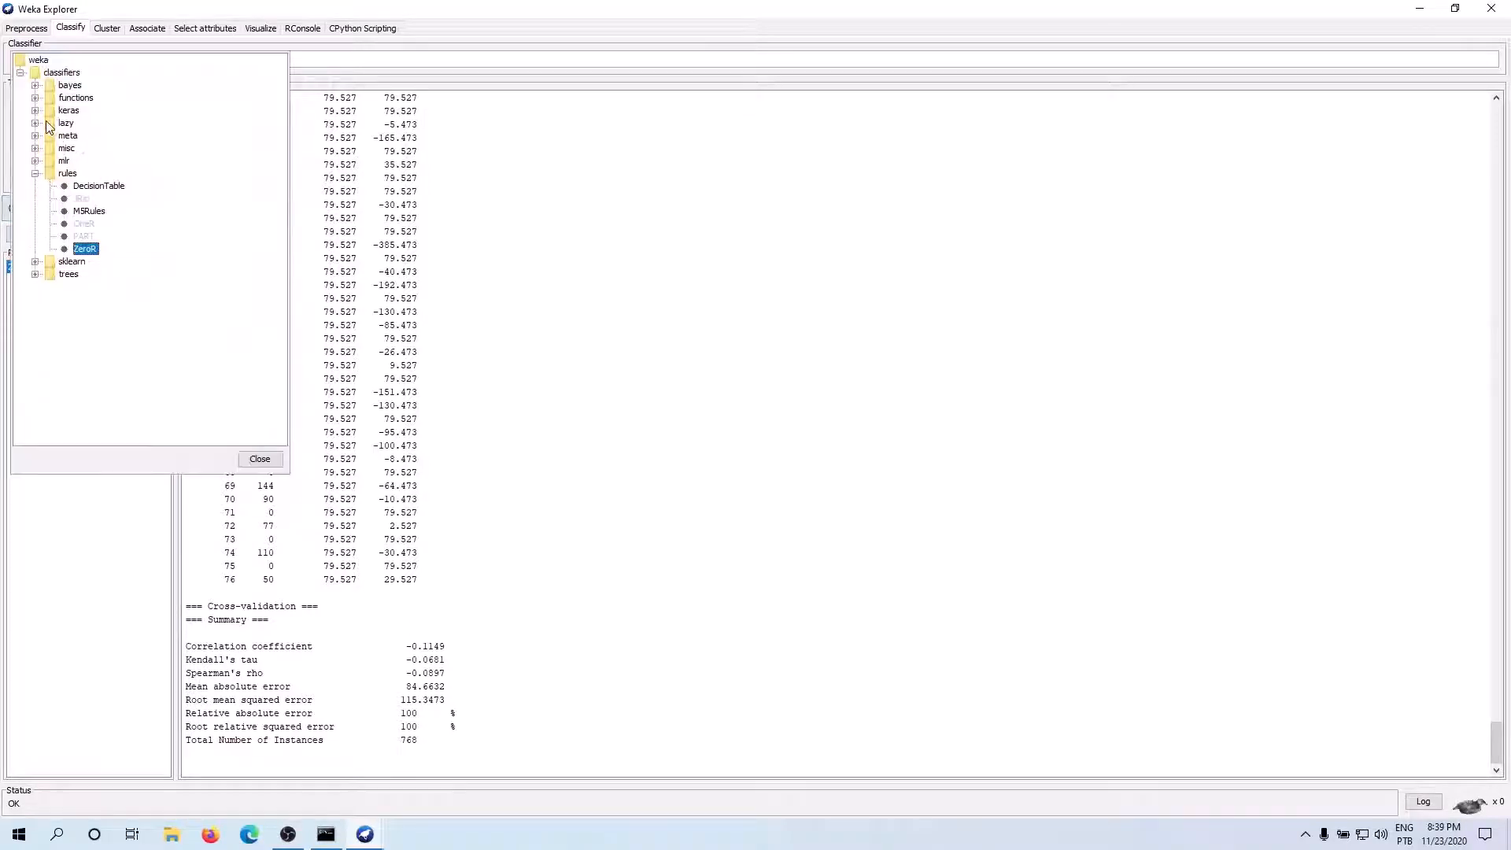
click(35, 97)
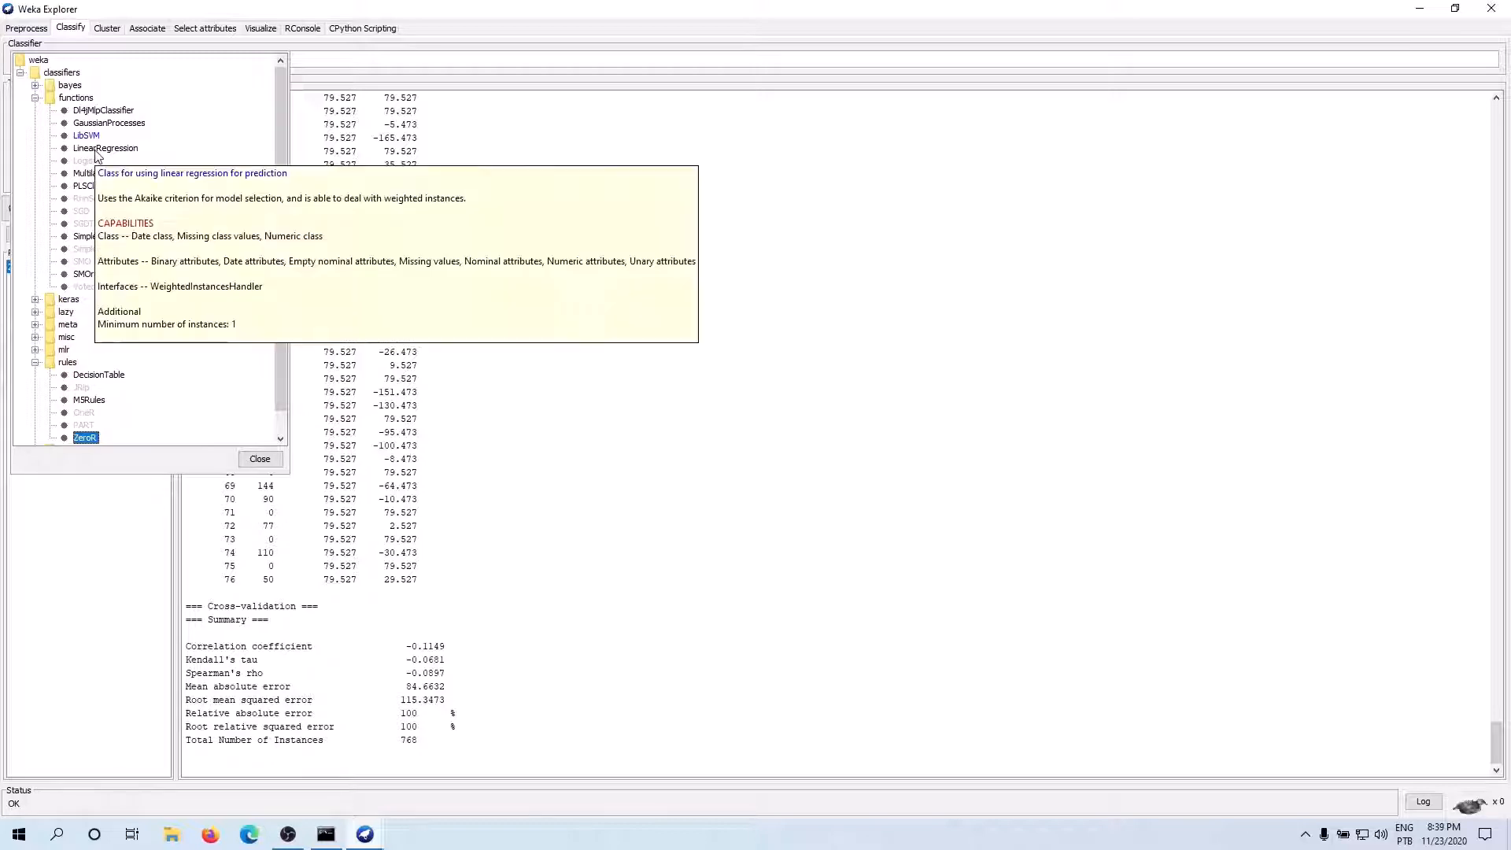
mouse_move(95, 163)
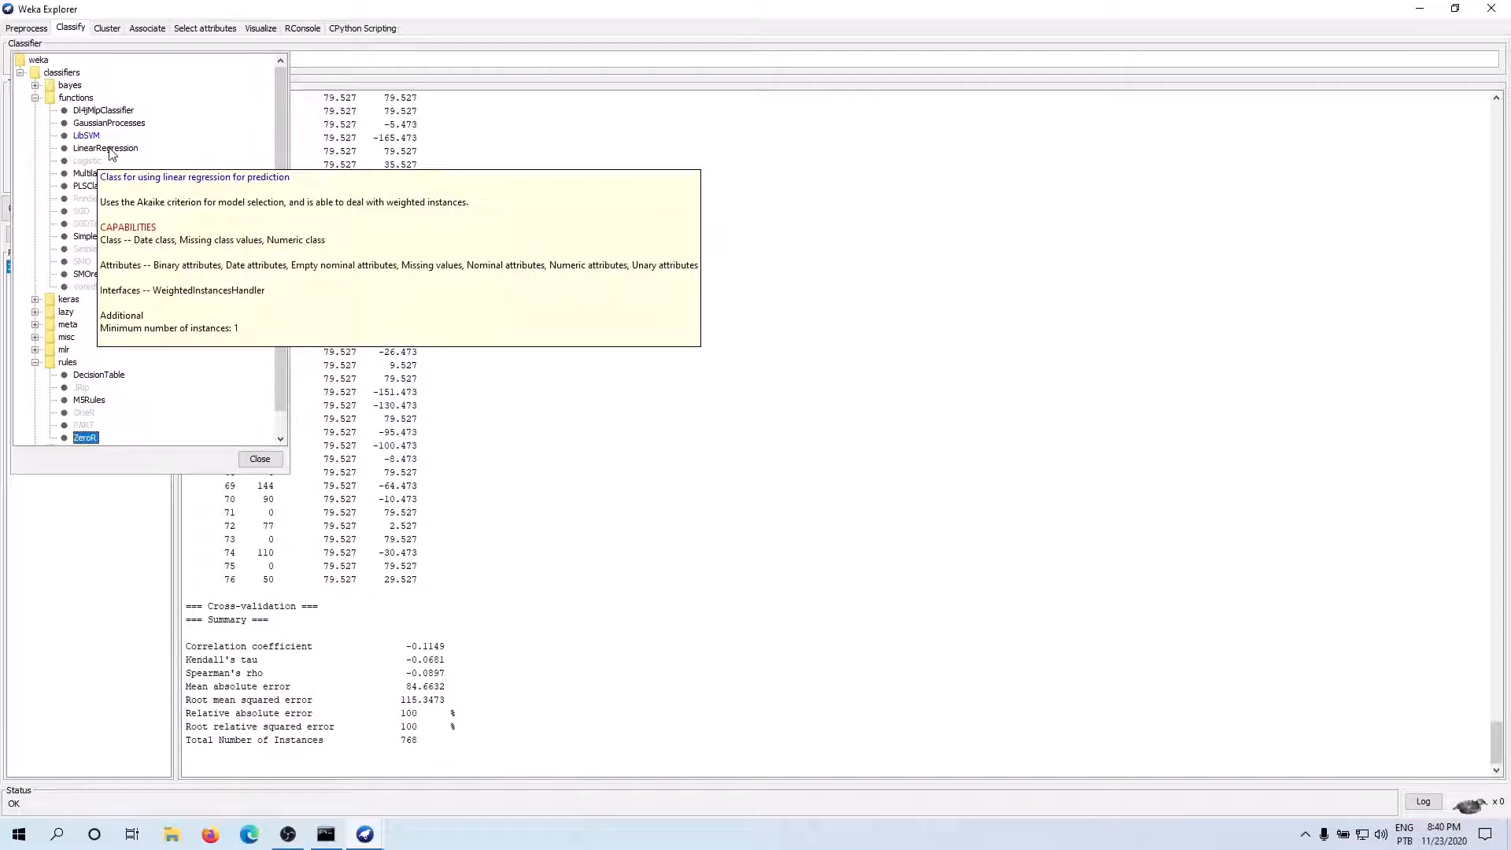
click(110, 154)
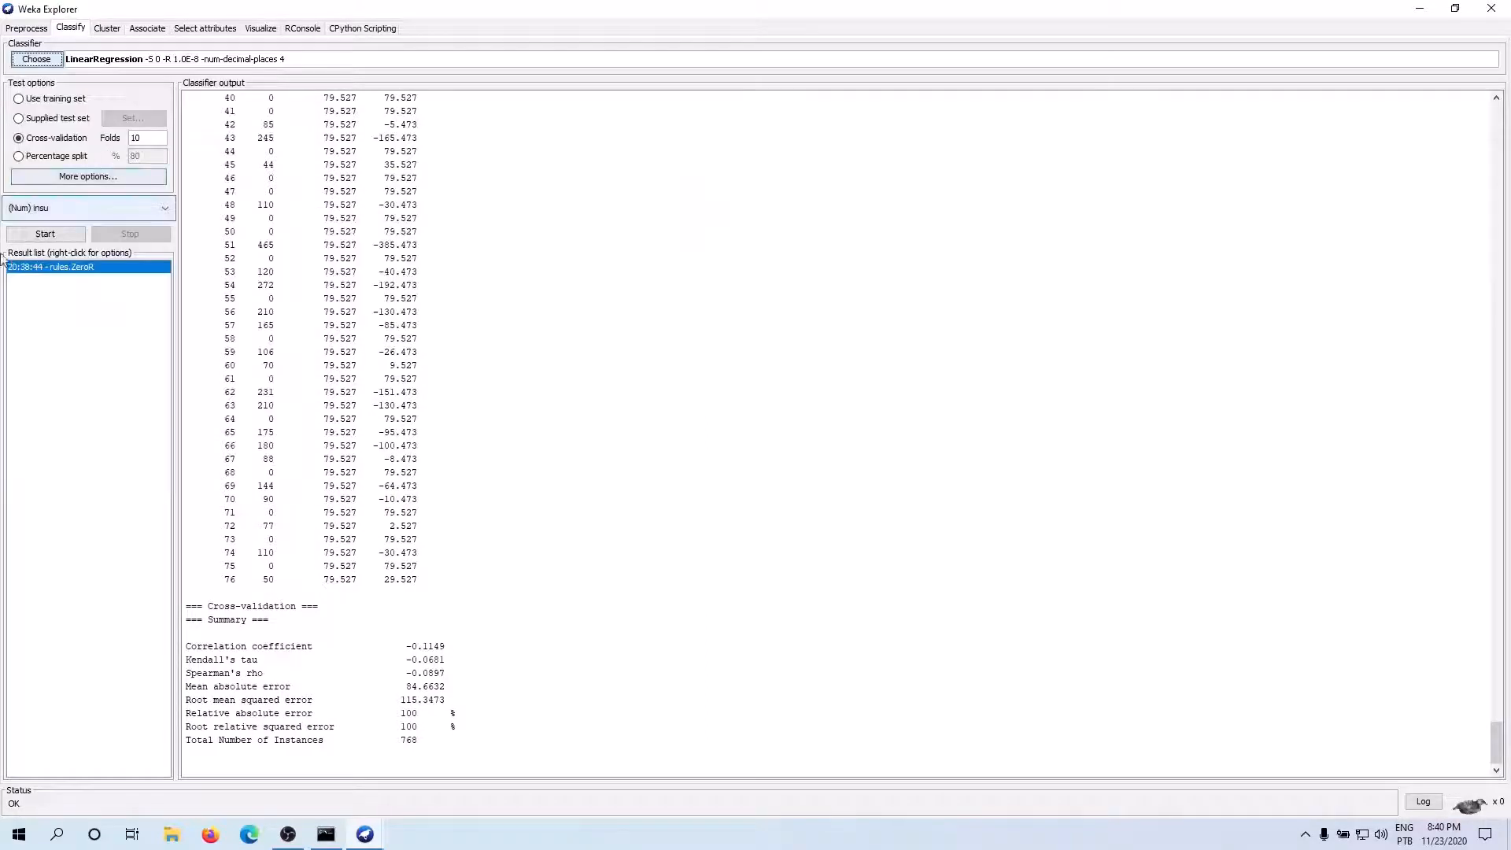
click(44, 236)
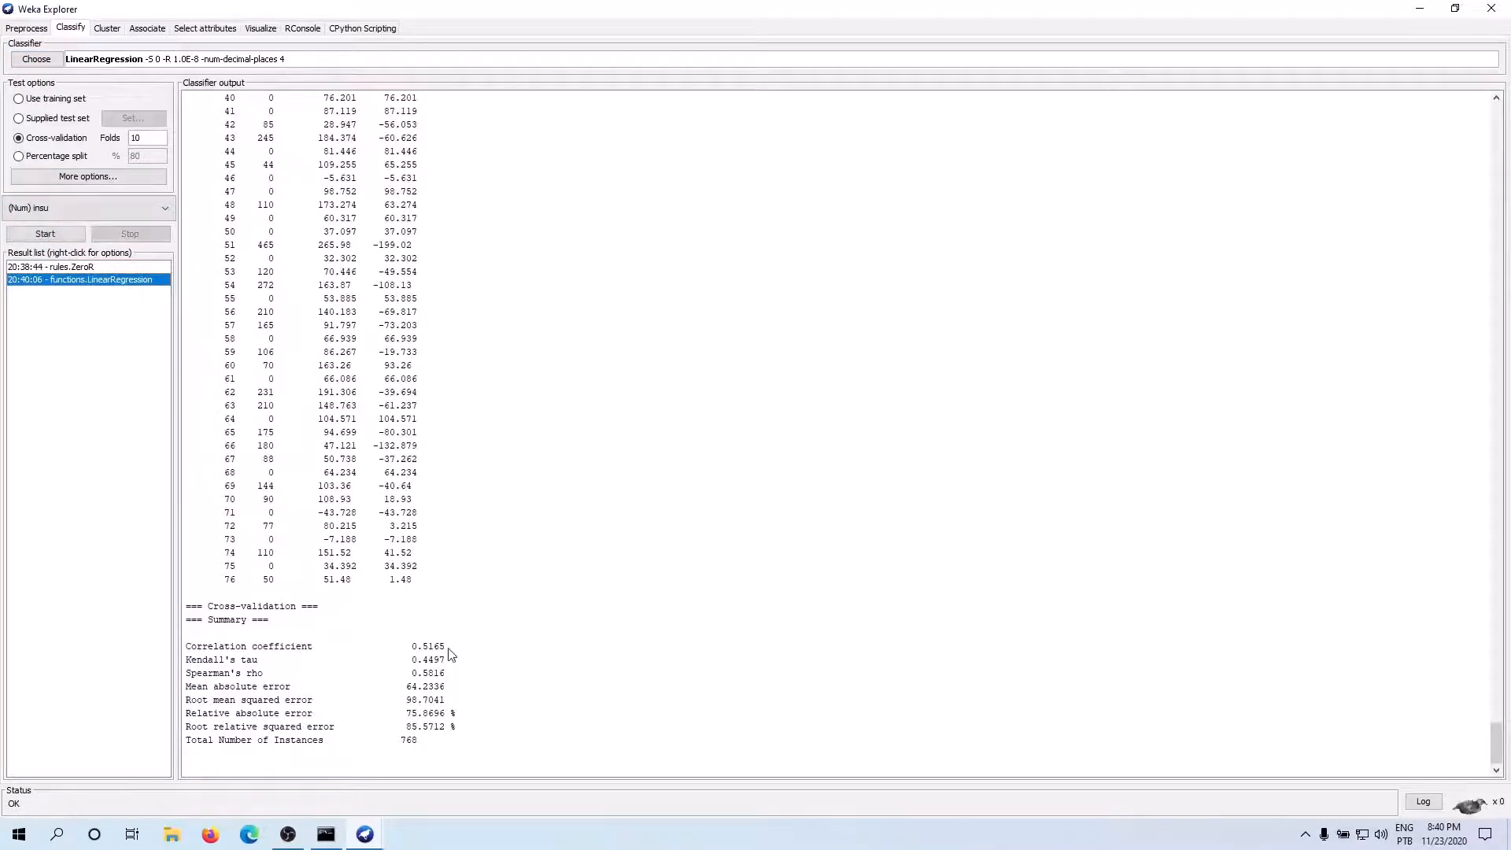
Examine the correlation coefficient, mean absolute error and root mean squared error in the LinearRegression cross-validation summary
drag(445, 646, 410, 647)
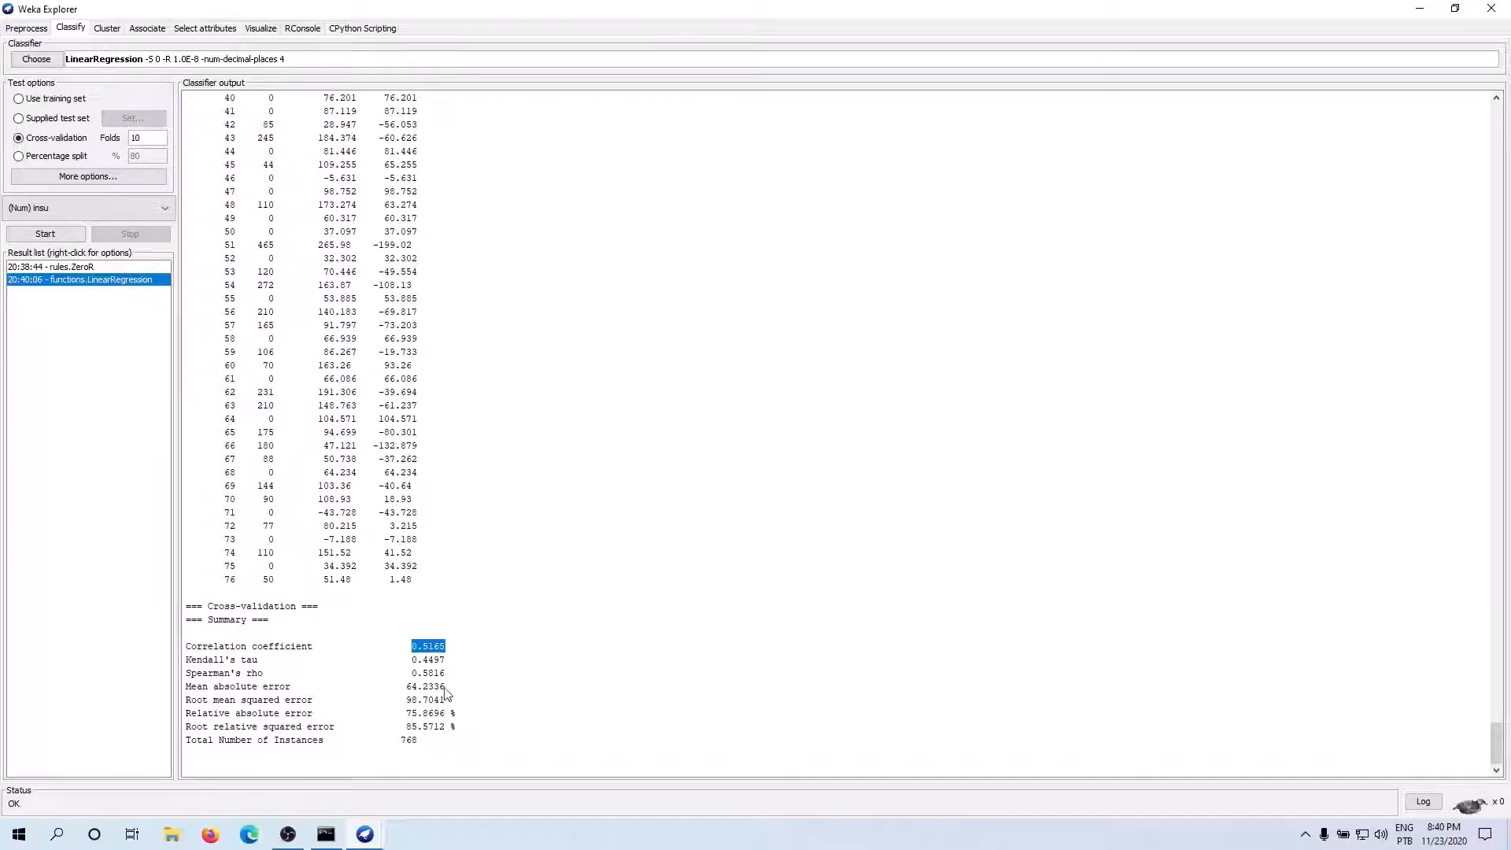
drag(418, 690, 186, 648)
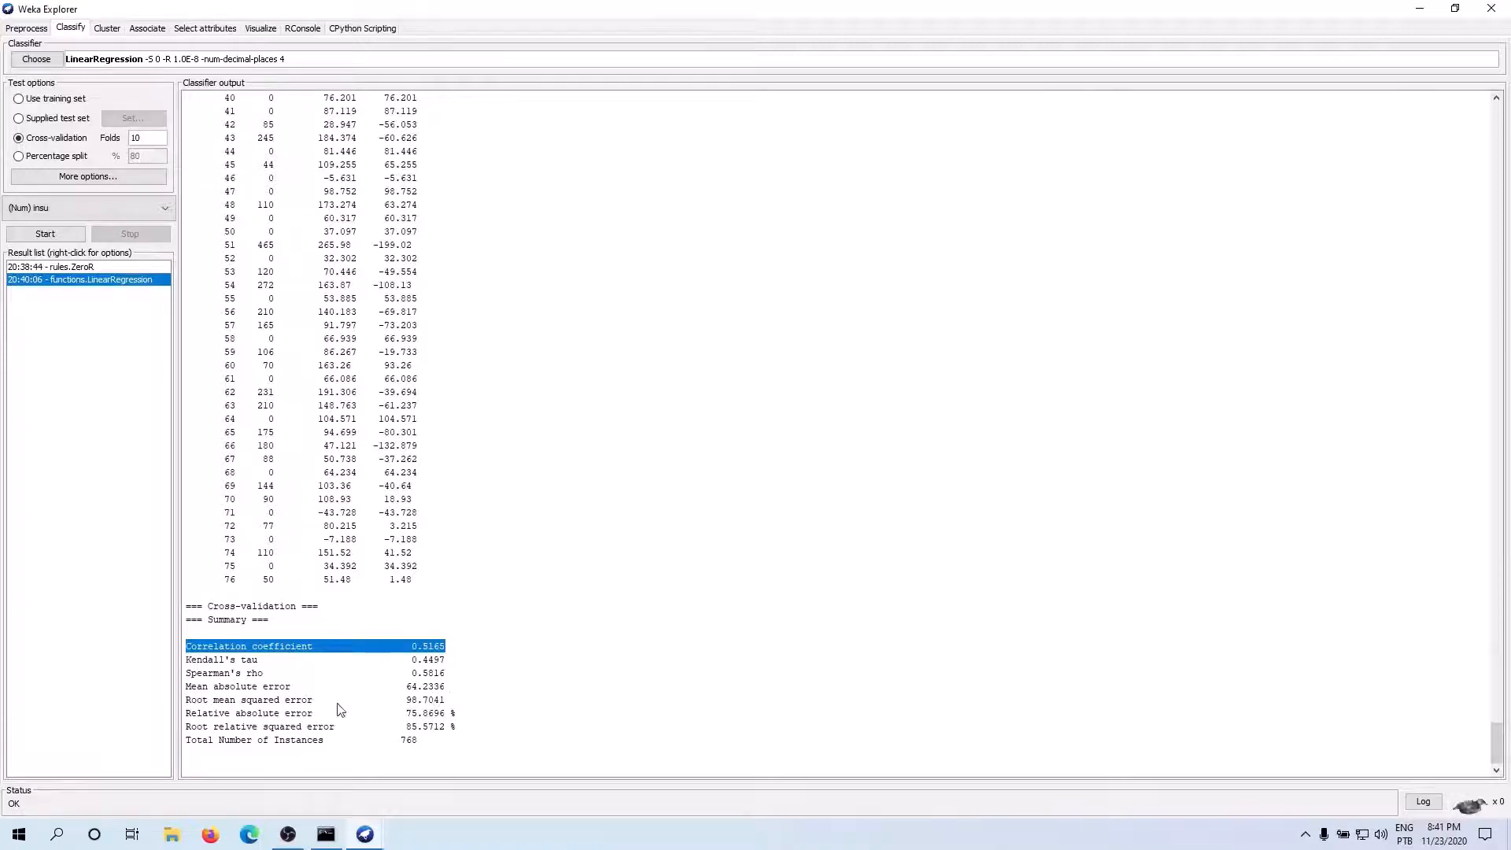
drag(209, 684, 280, 684)
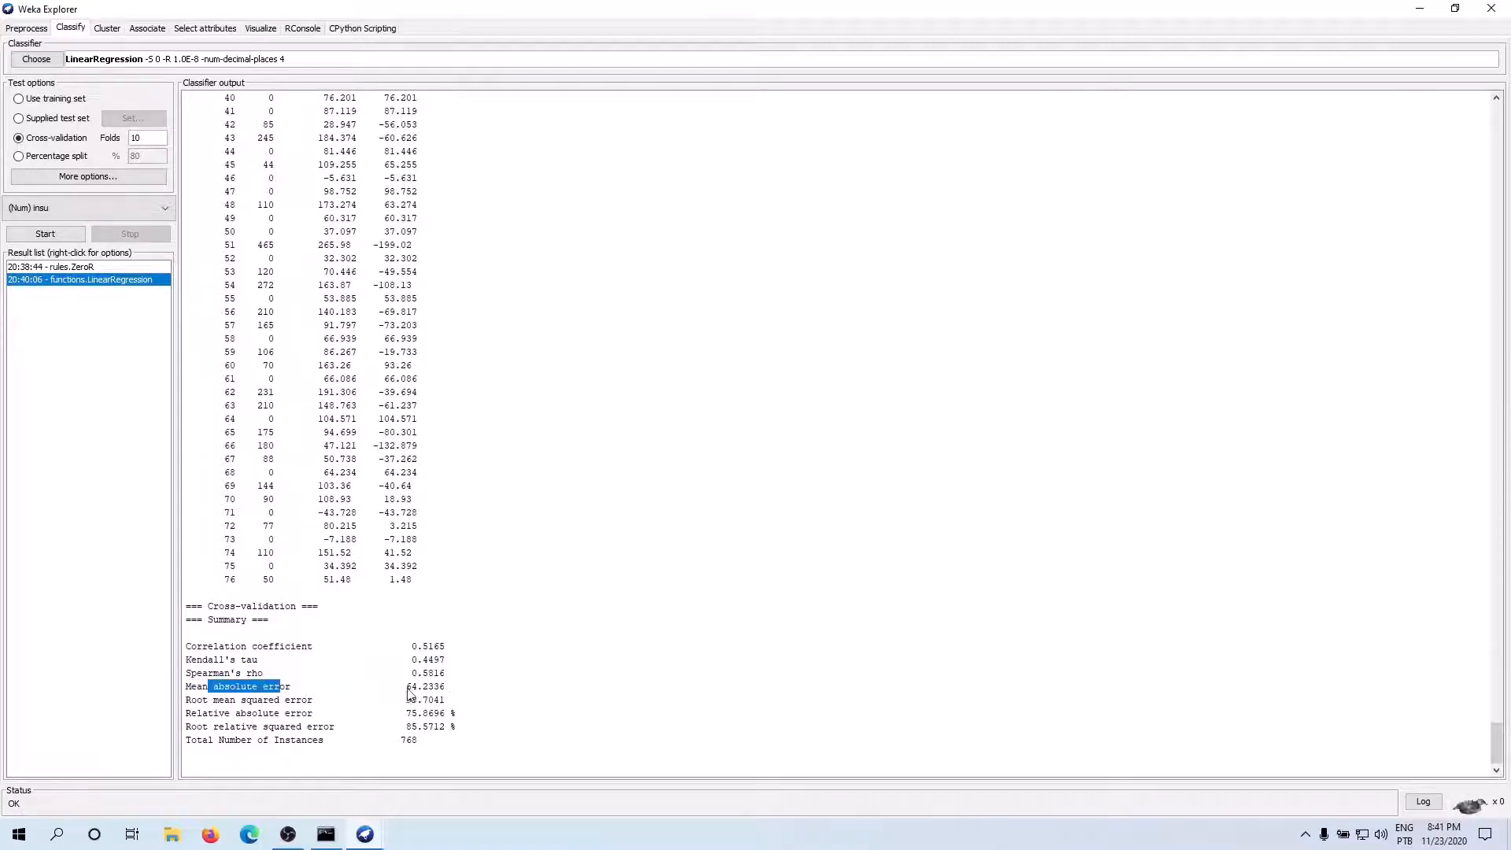
drag(445, 687, 405, 689)
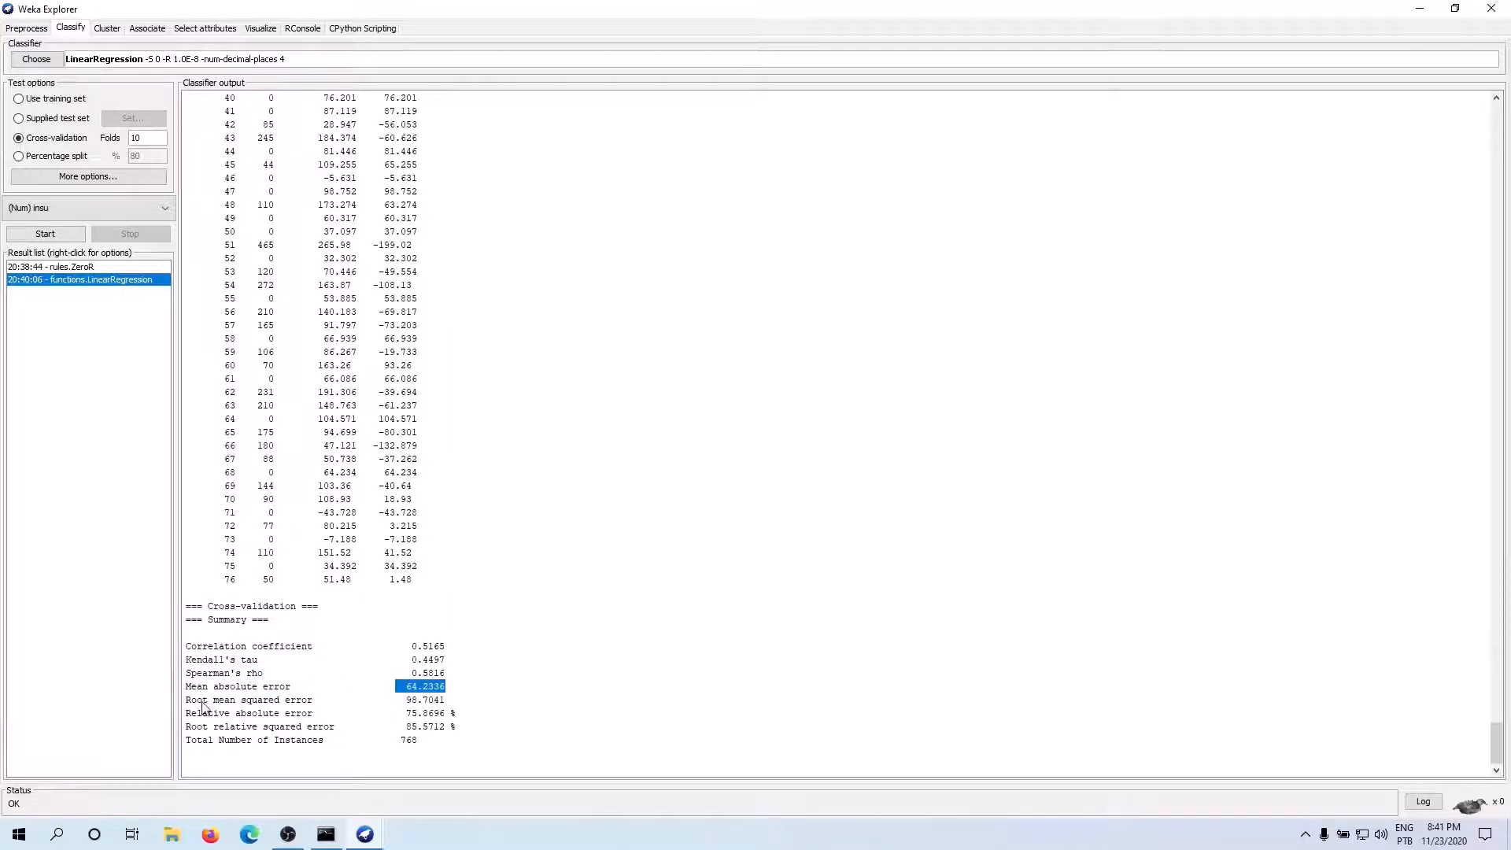
drag(190, 700, 310, 708)
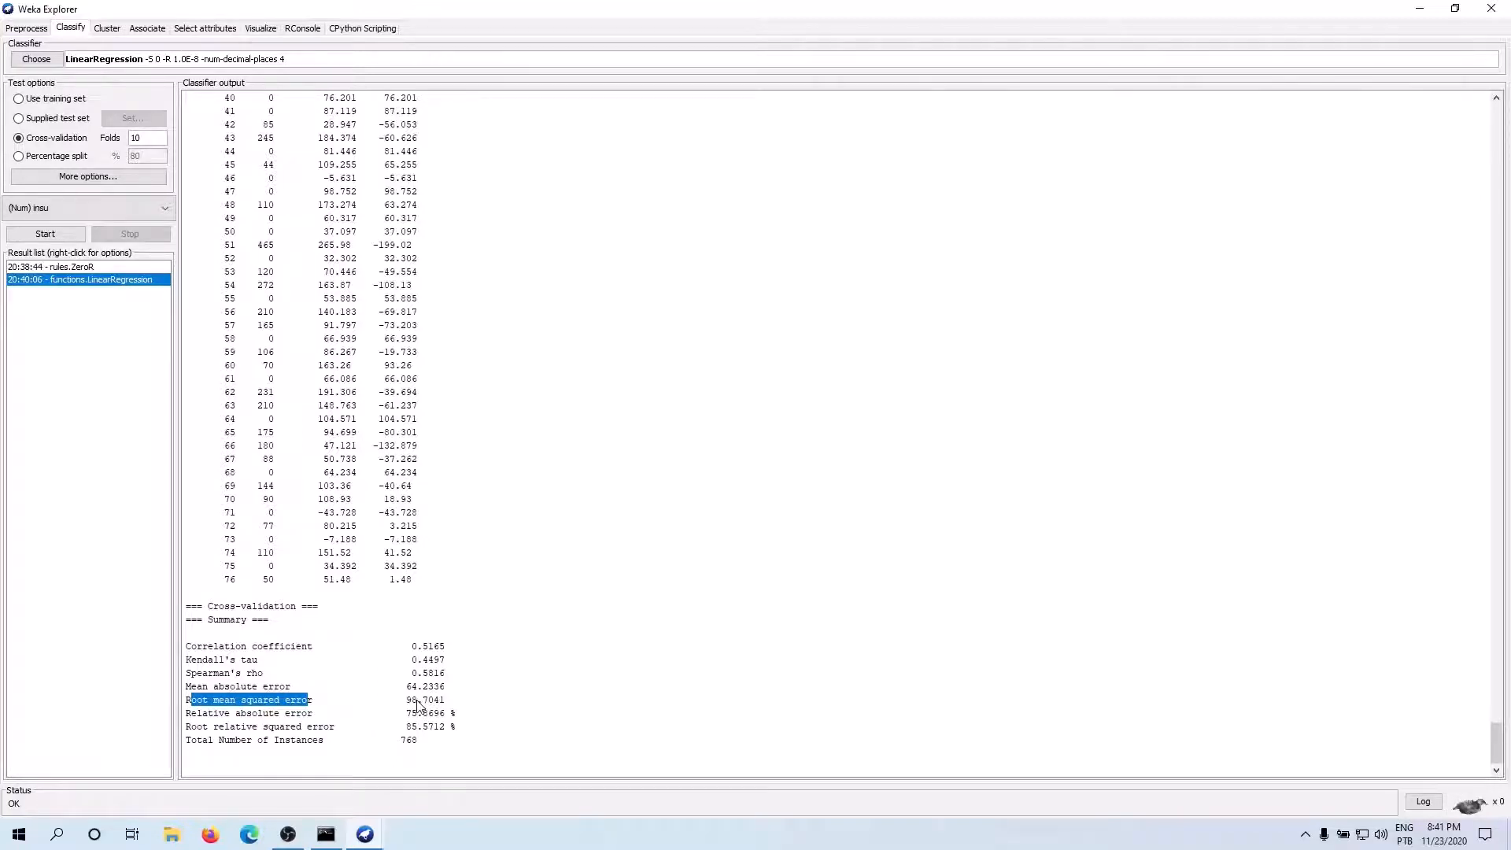
drag(406, 704, 440, 708)
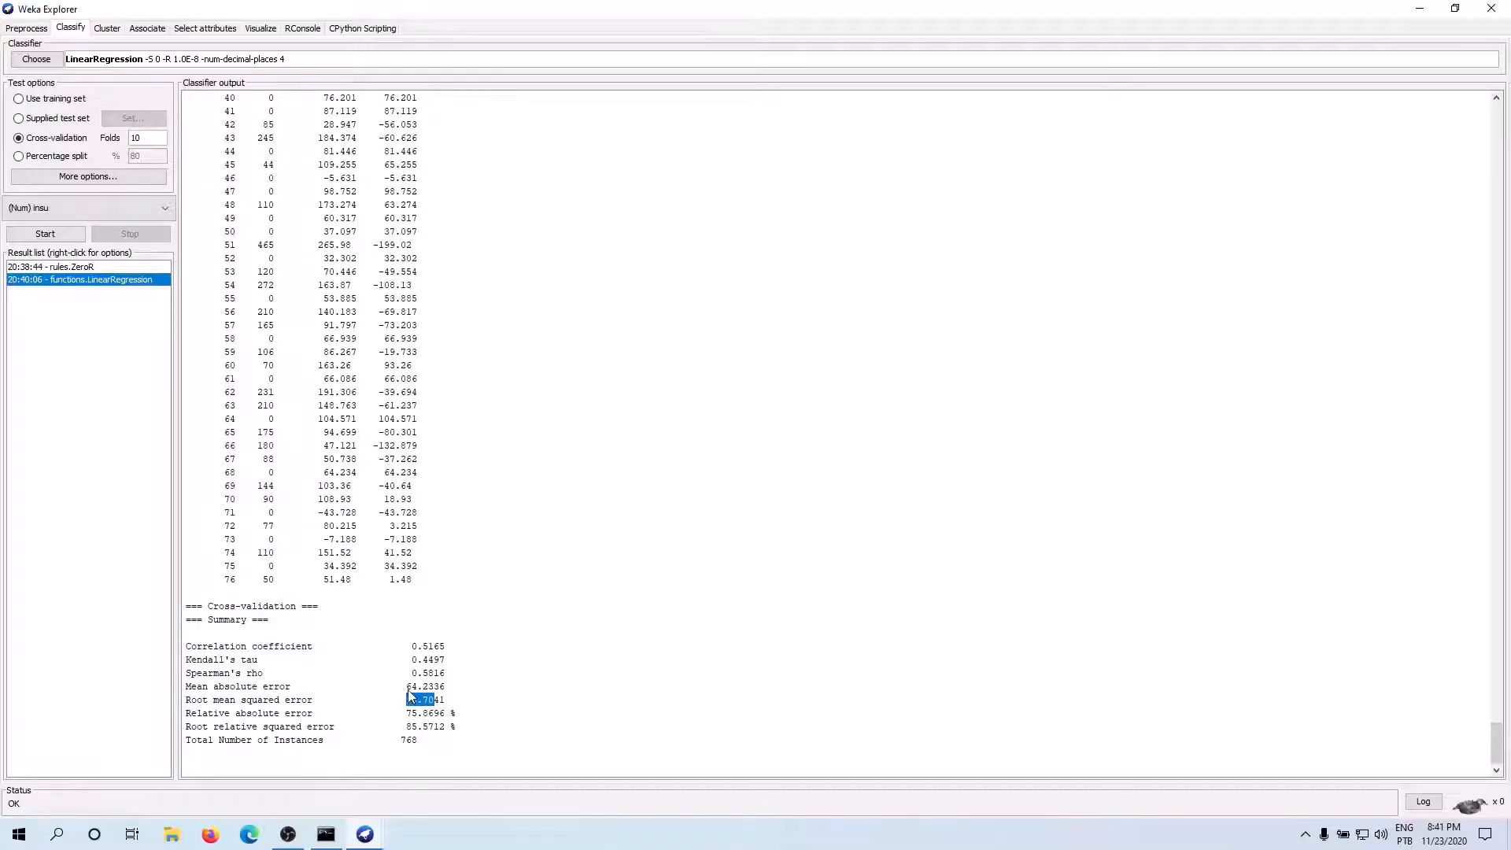
mouse_move(409, 692)
mouse_down()
mouse_move(443, 692)
mouse_move(426, 692)
mouse_up()
Inspect the actual, predicted and error values of instance 65 alongside the LinearRegression root mean squared error
drag(259, 433, 272, 439)
click(328, 443)
drag(260, 433, 418, 436)
click(327, 441)
drag(213, 700, 315, 702)
drag(446, 700, 407, 704)
click(435, 700)
drag(435, 700, 407, 702)
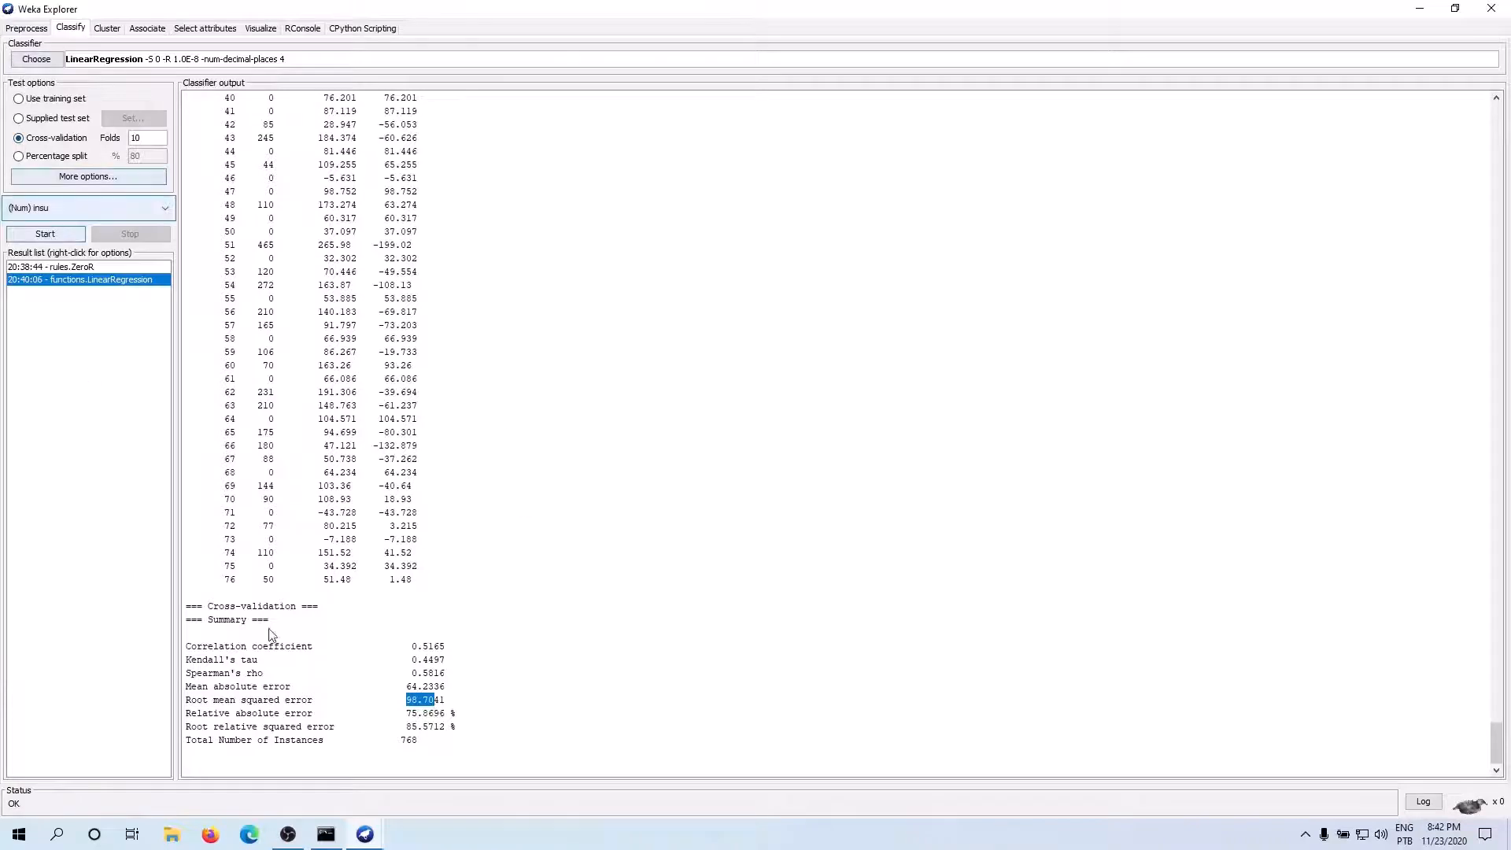
click(199, 701)
drag(199, 701, 293, 714)
click(294, 717)
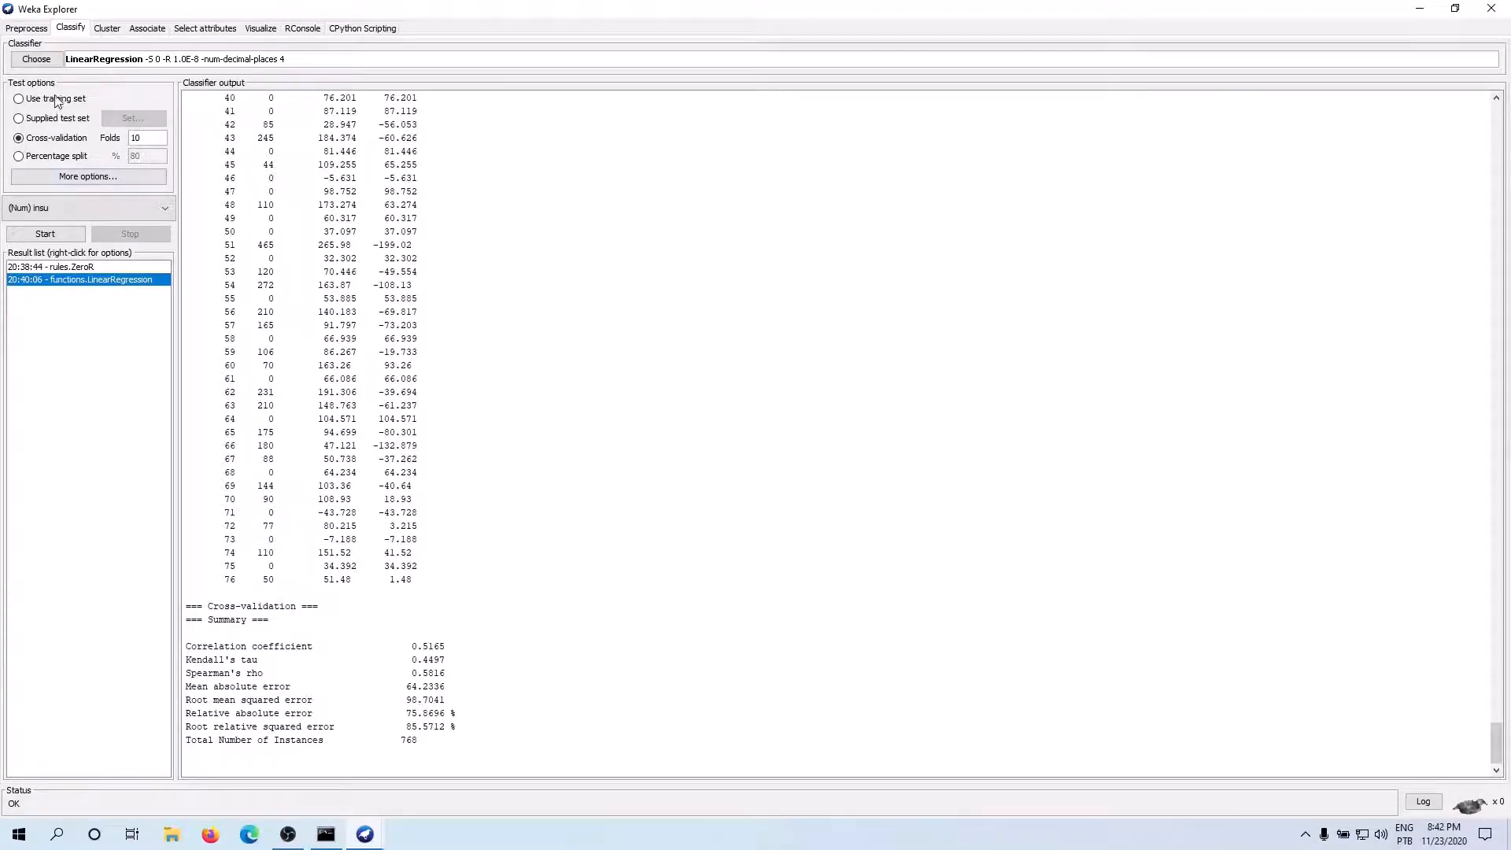
Choose the RandomForest trees classifier and run it on insu with 10-fold cross-validation
click(36, 62)
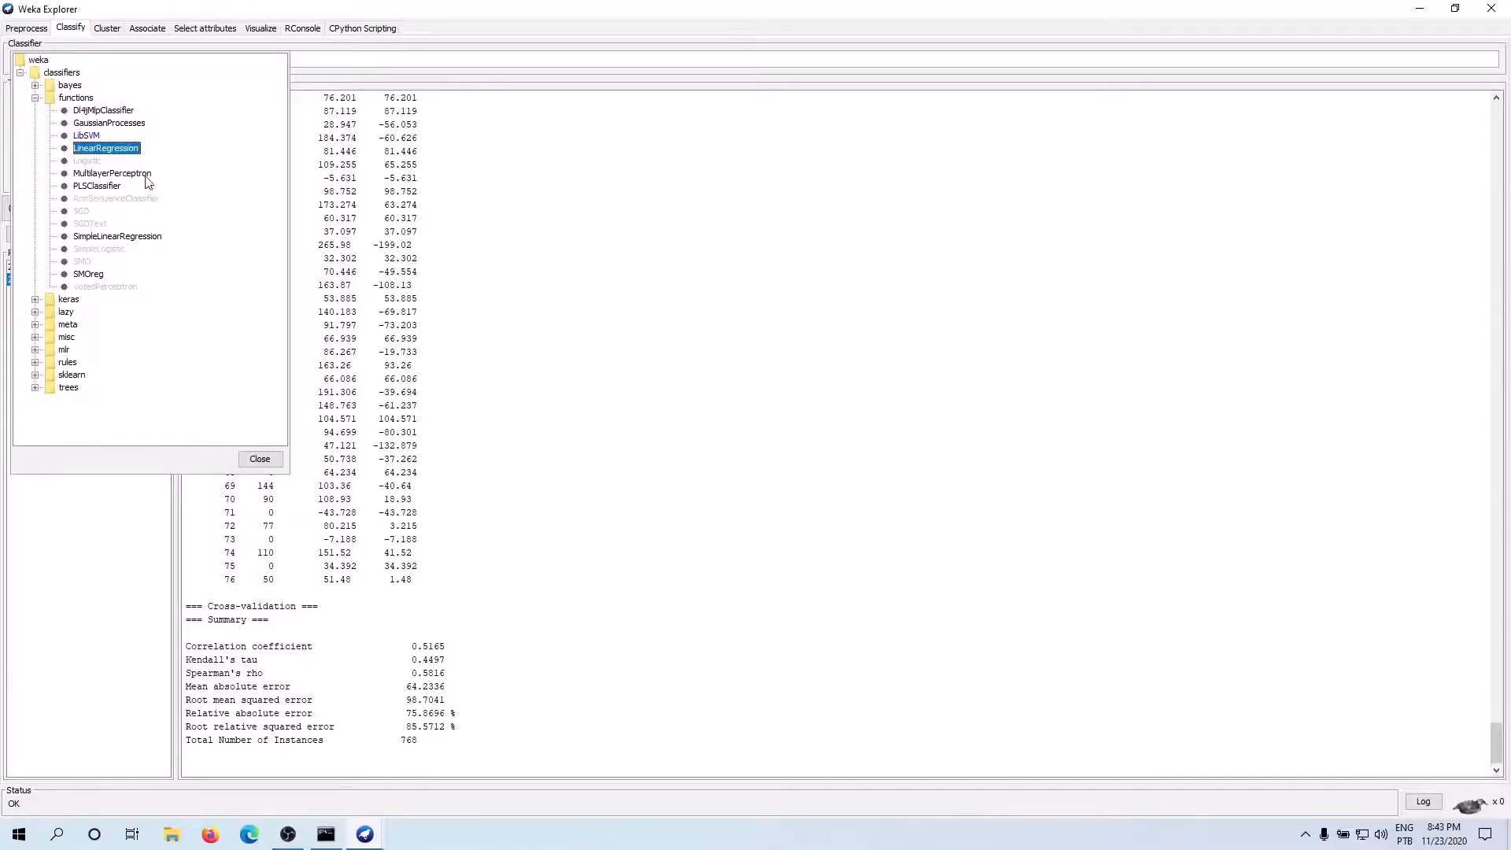
click(36, 388)
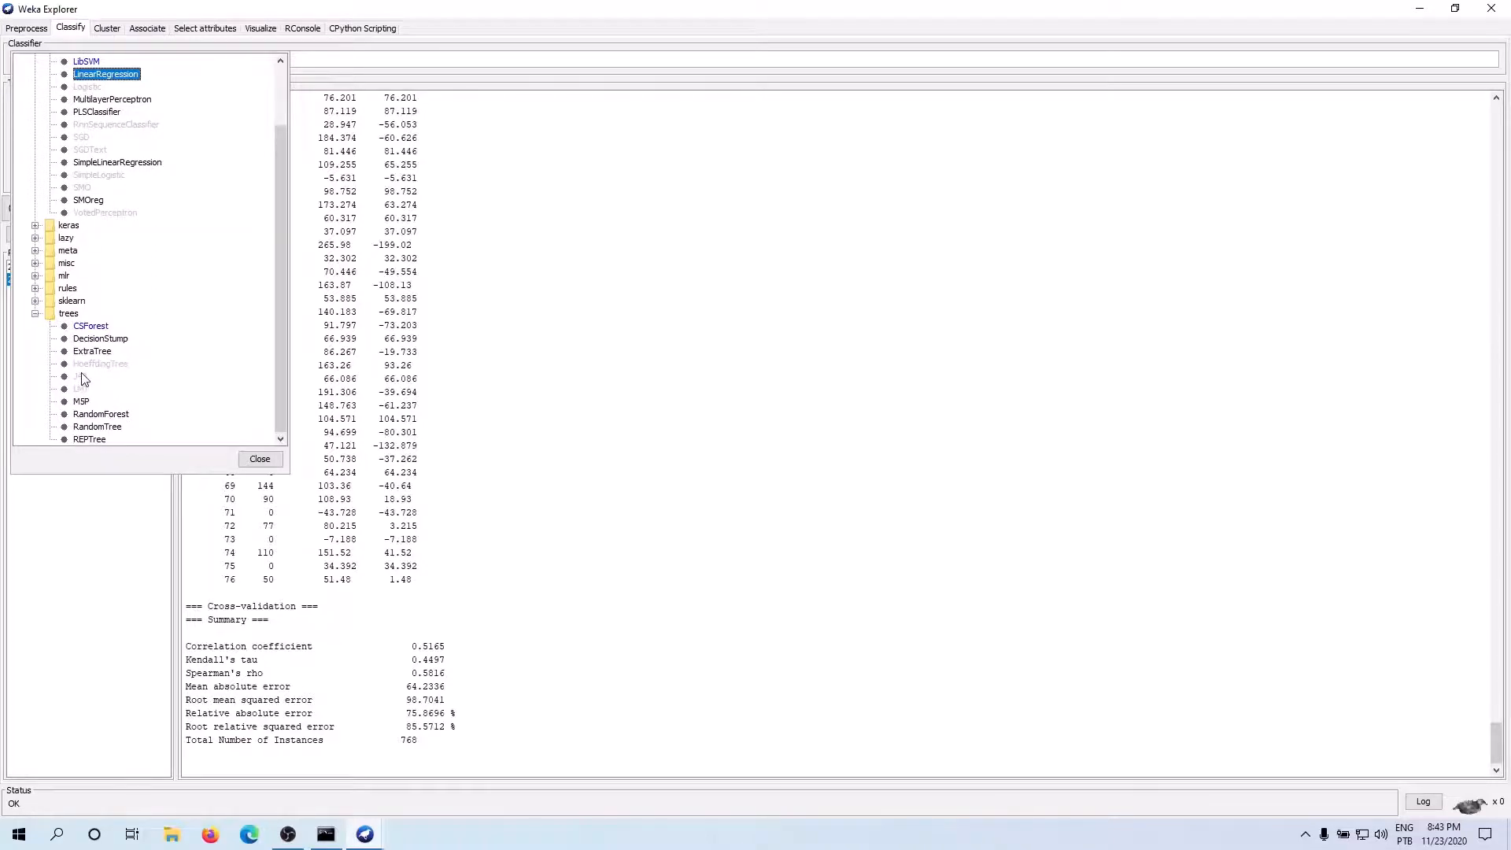
click(101, 414)
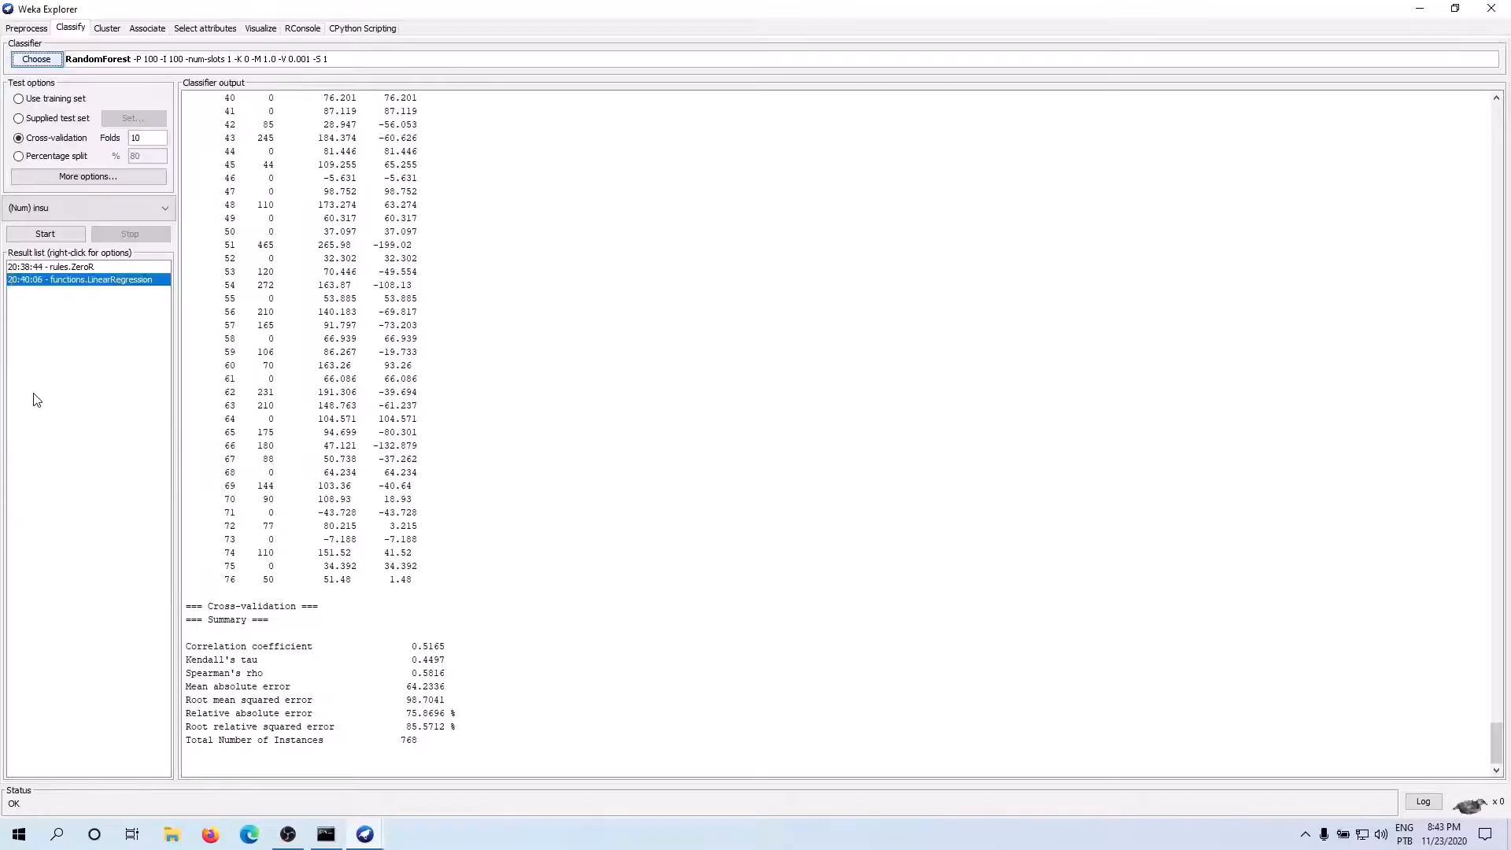
click(47, 235)
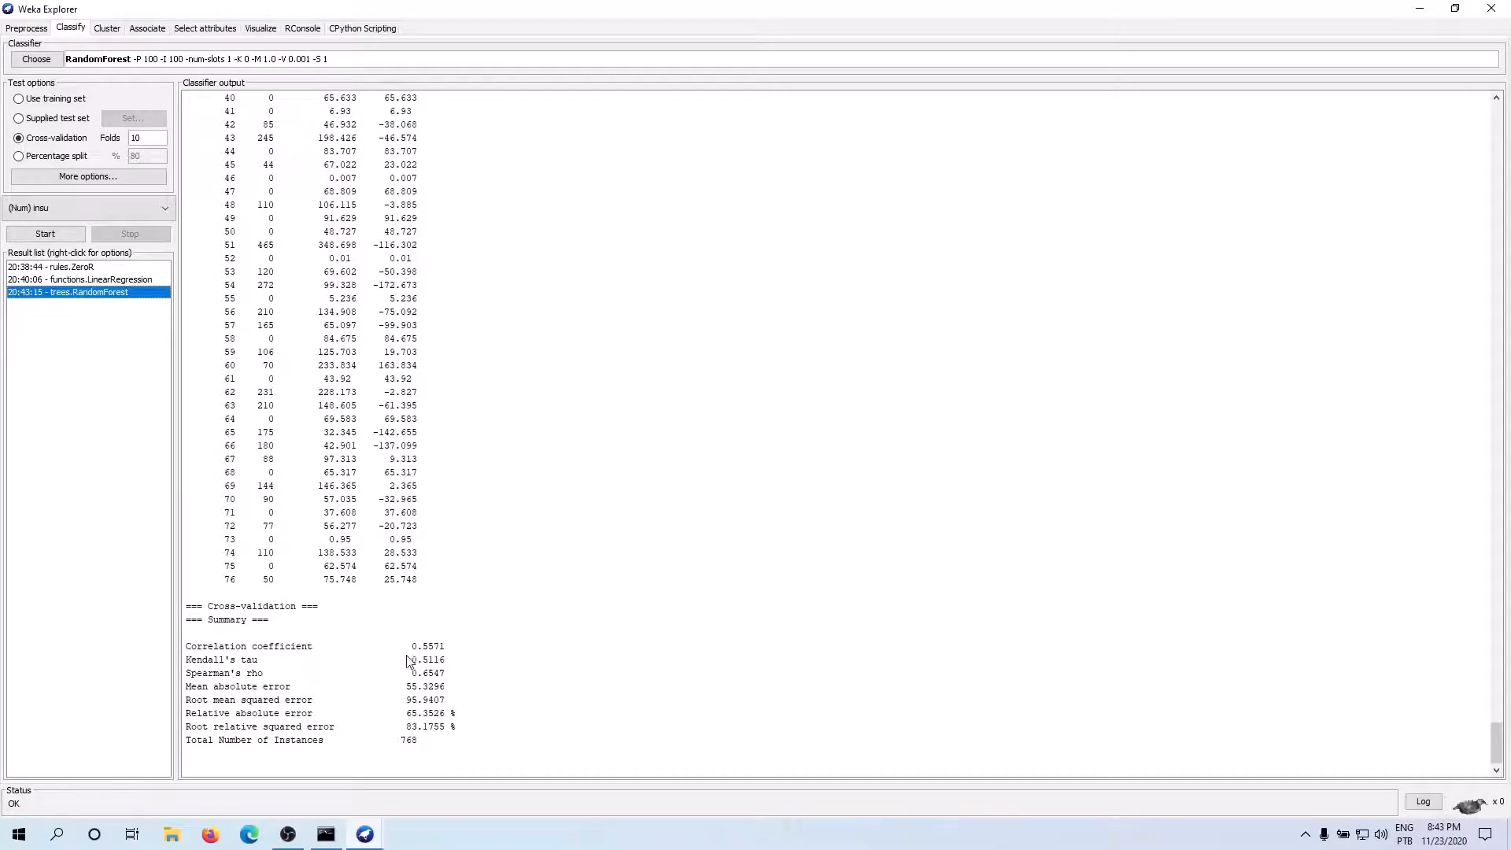
Examine the correlation coefficient and mean absolute error in the RandomForest cross-validation summary
drag(446, 646, 197, 645)
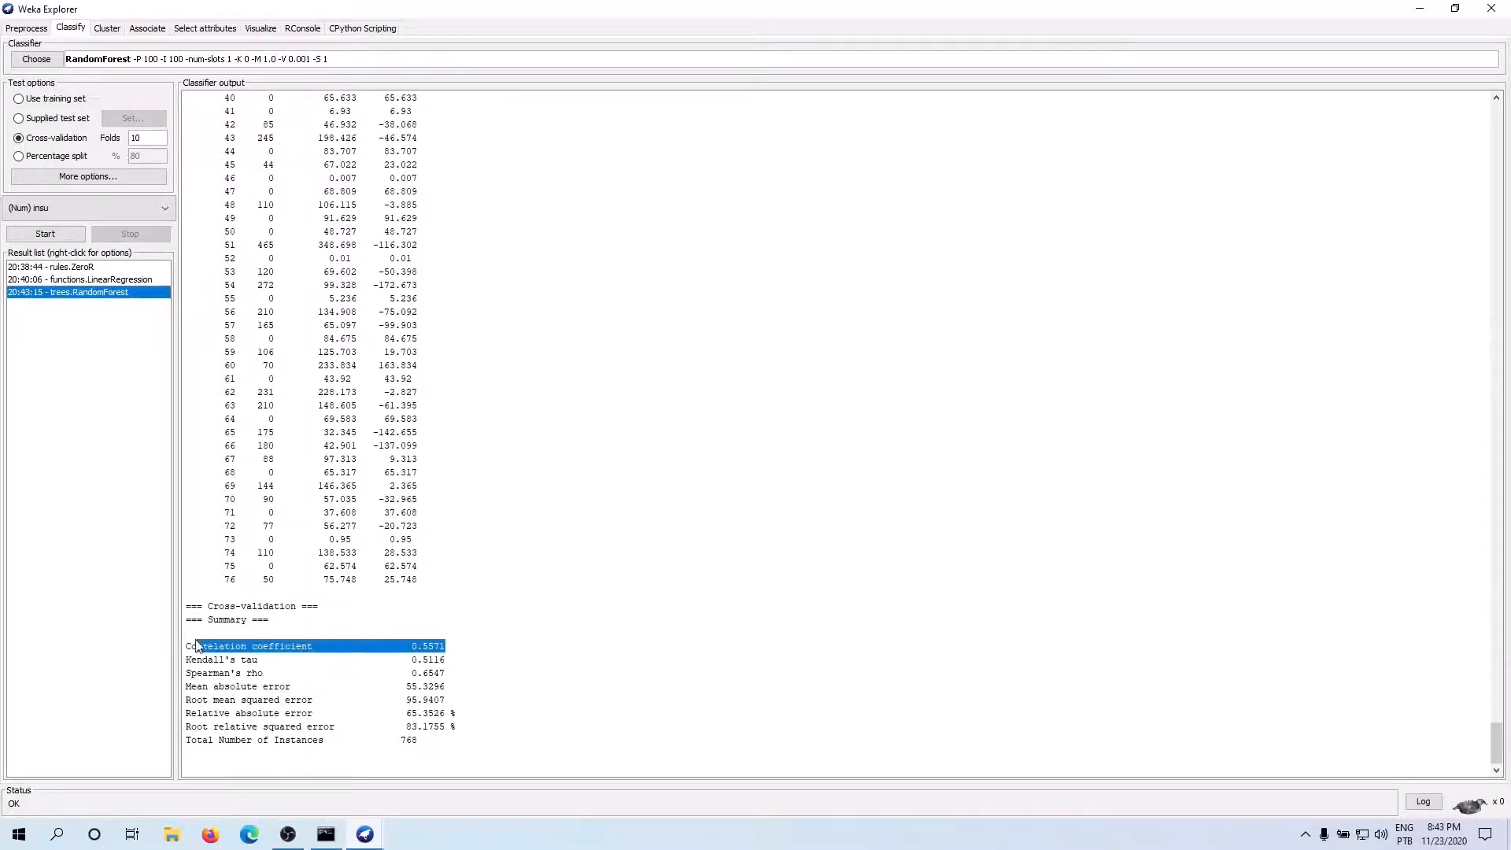
click(435, 665)
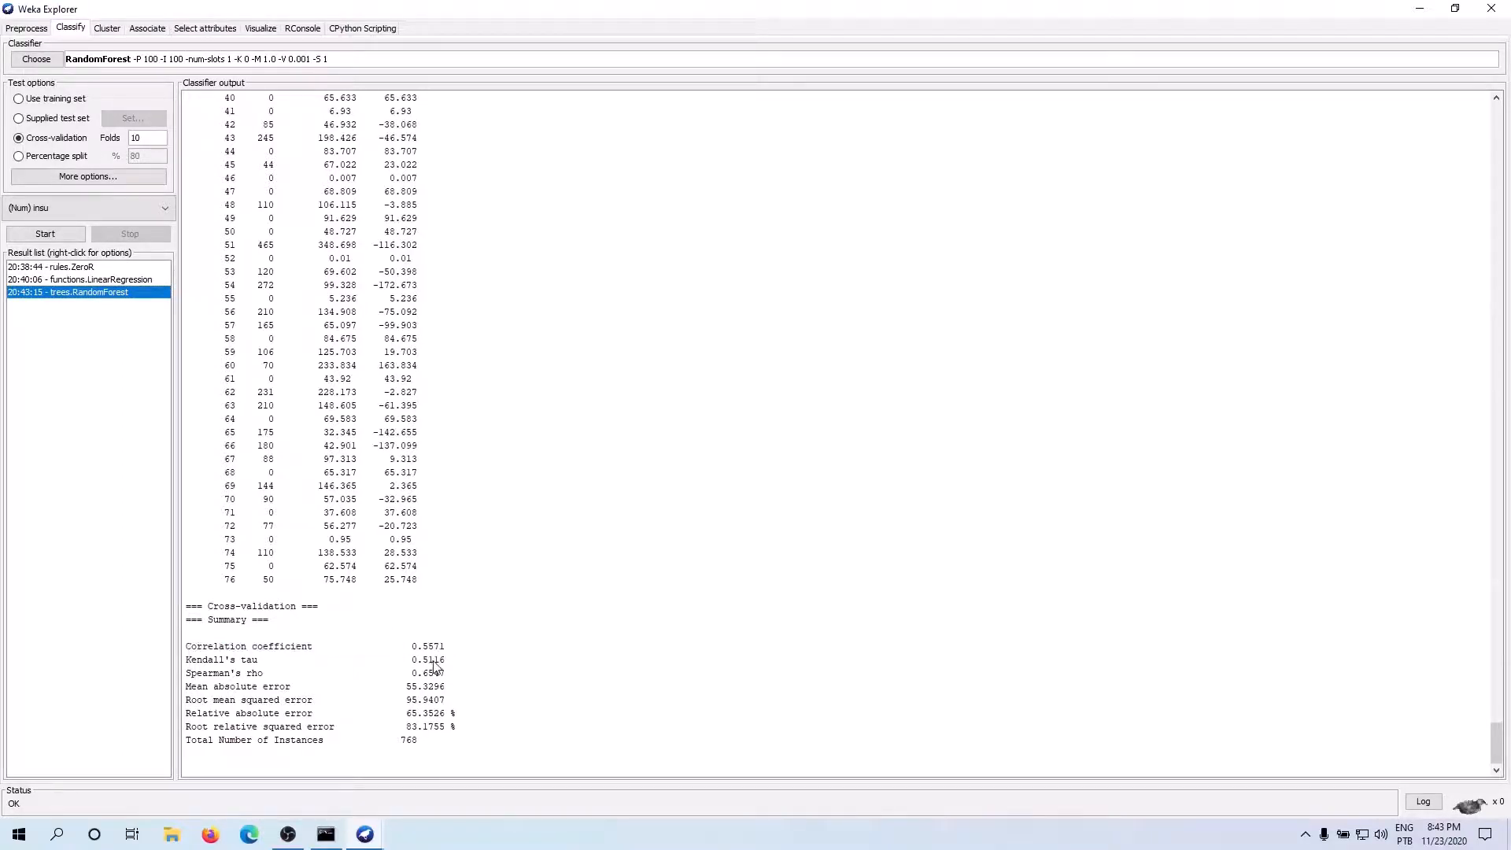
drag(446, 646, 166, 649)
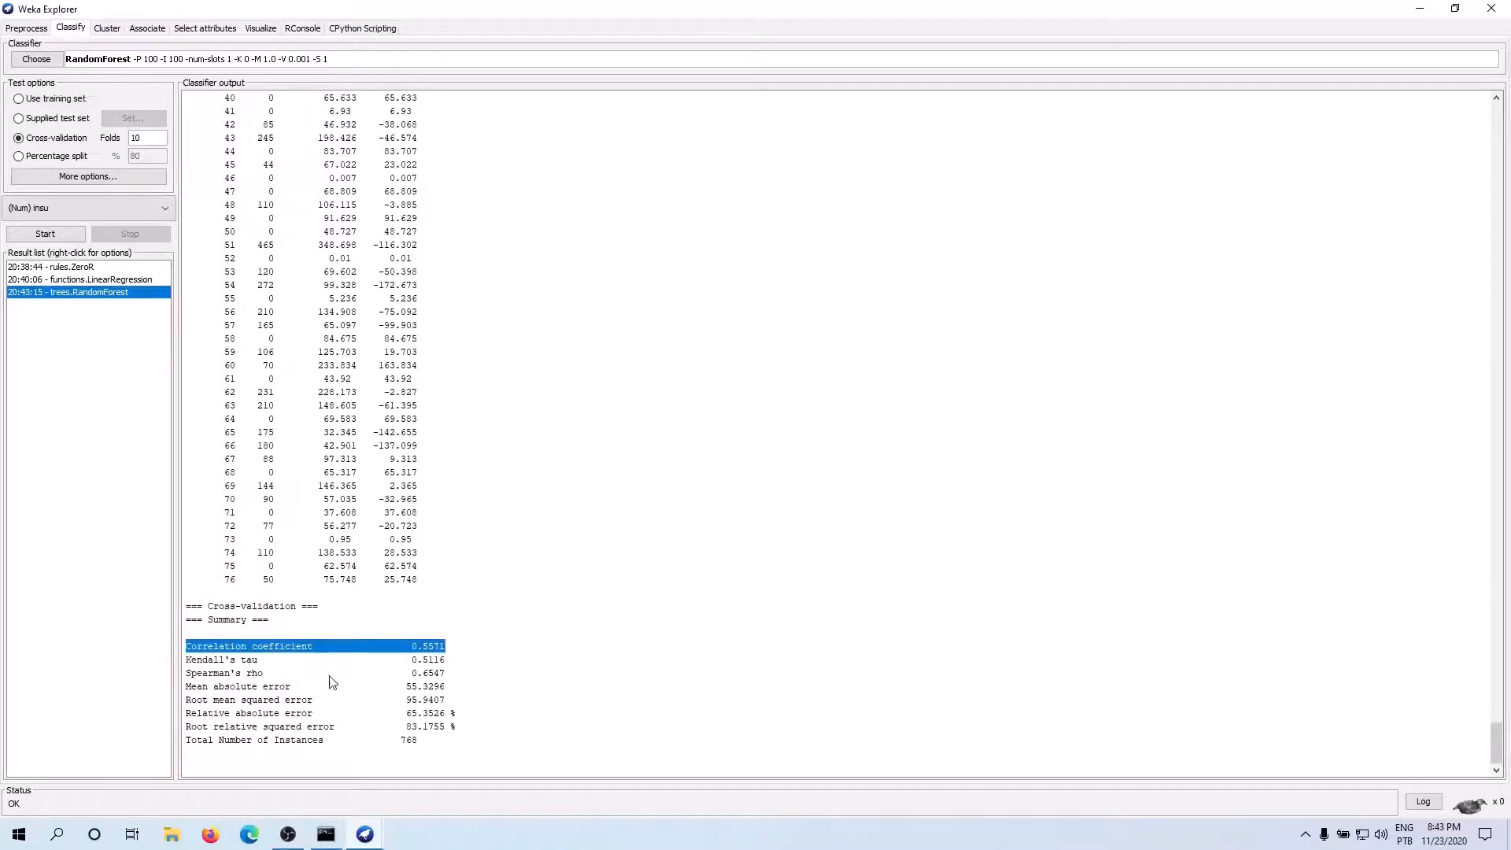
click(419, 692)
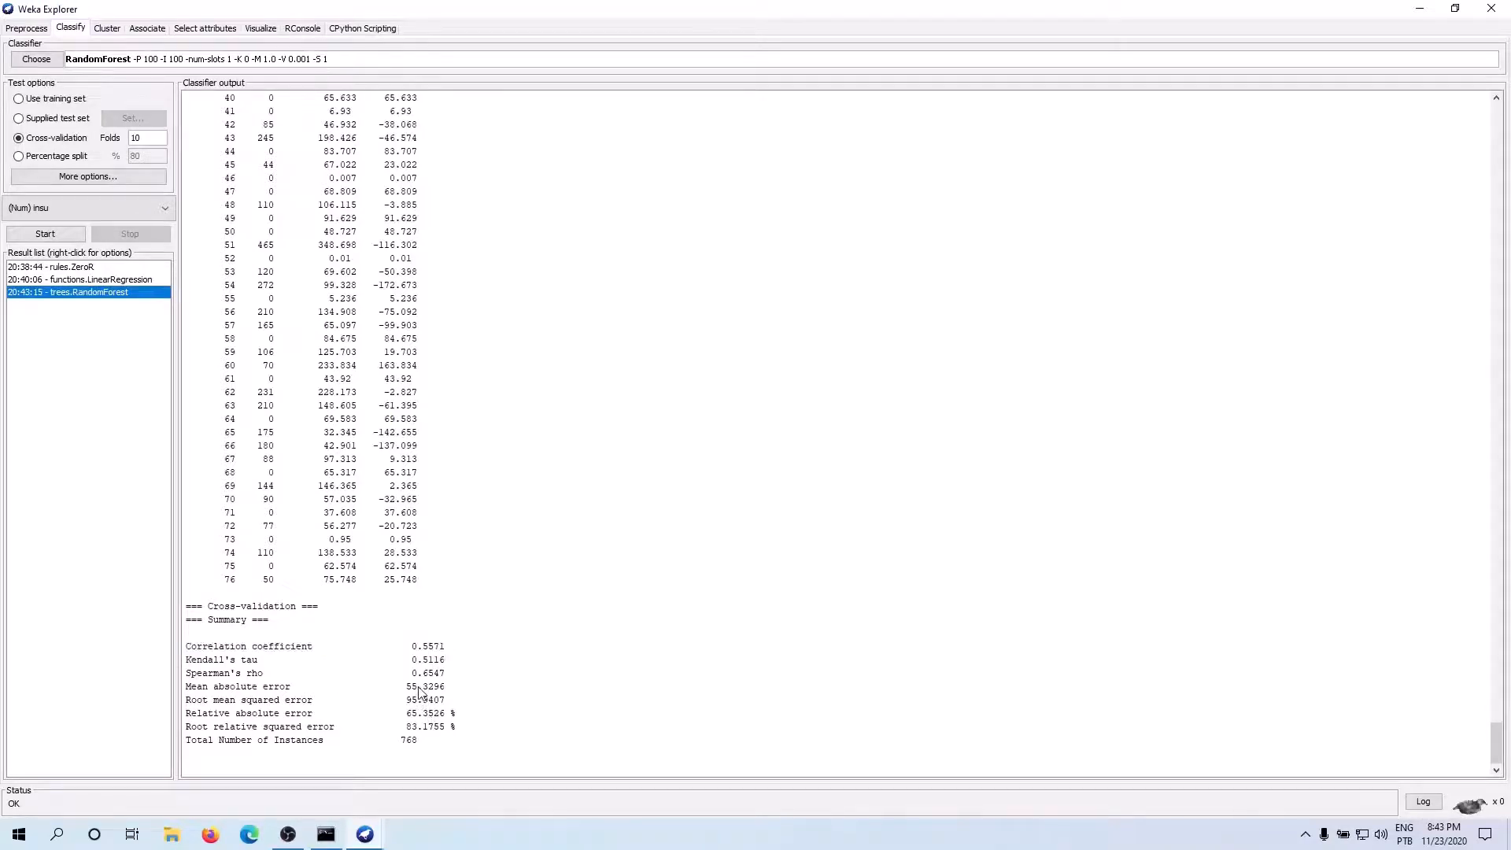
drag(419, 692, 406, 691)
Review the RandomForest per-instance predictions on test data, including the actual, predicted and error columns
drag(422, 586, 211, 545)
scroll(201, 549, up, 20)
scroll(211, 551, up, 20)
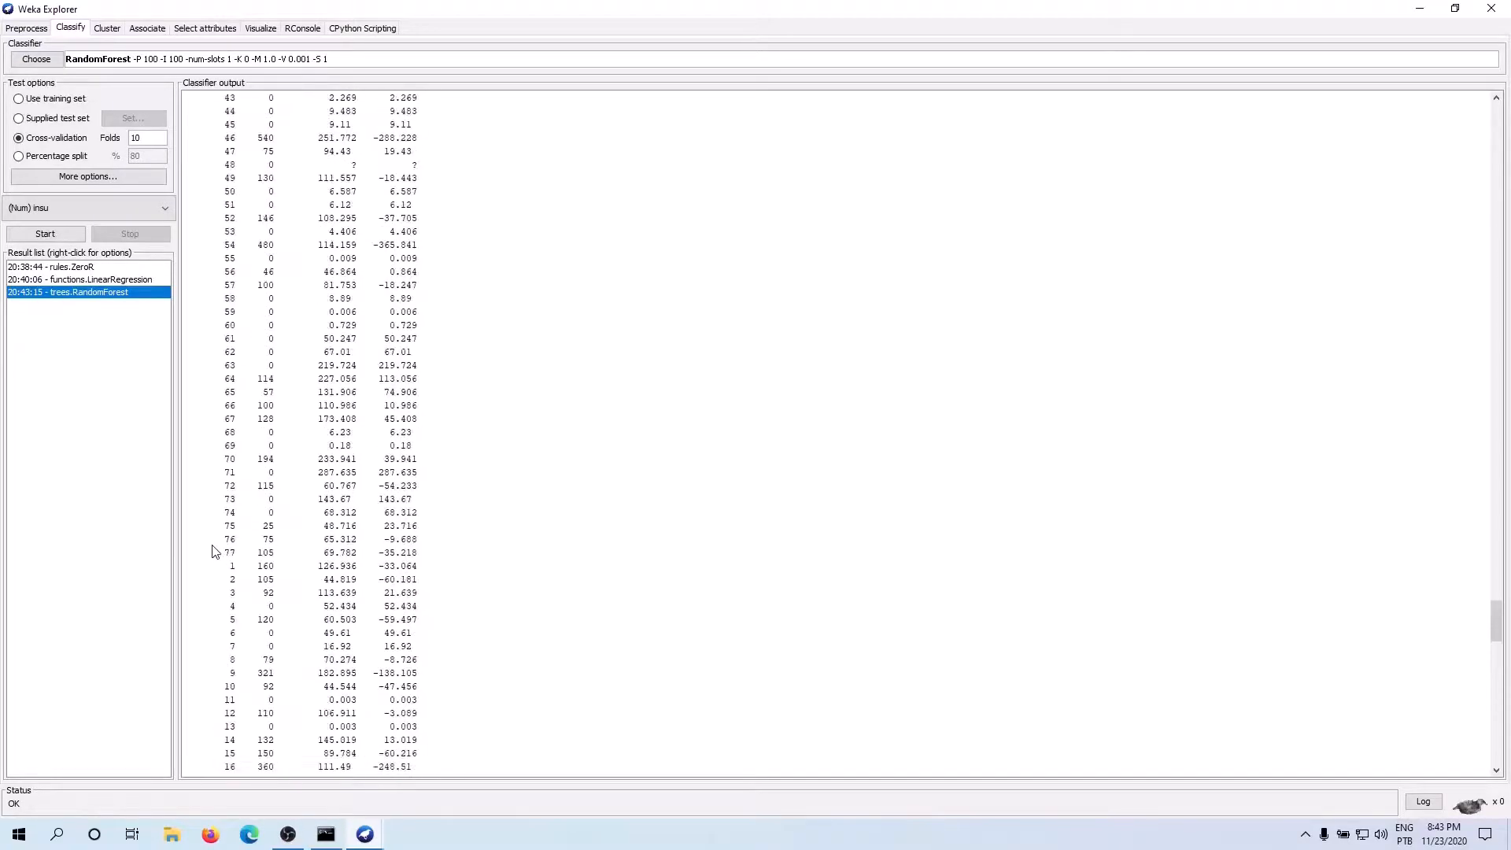
scroll(224, 552, up, 20)
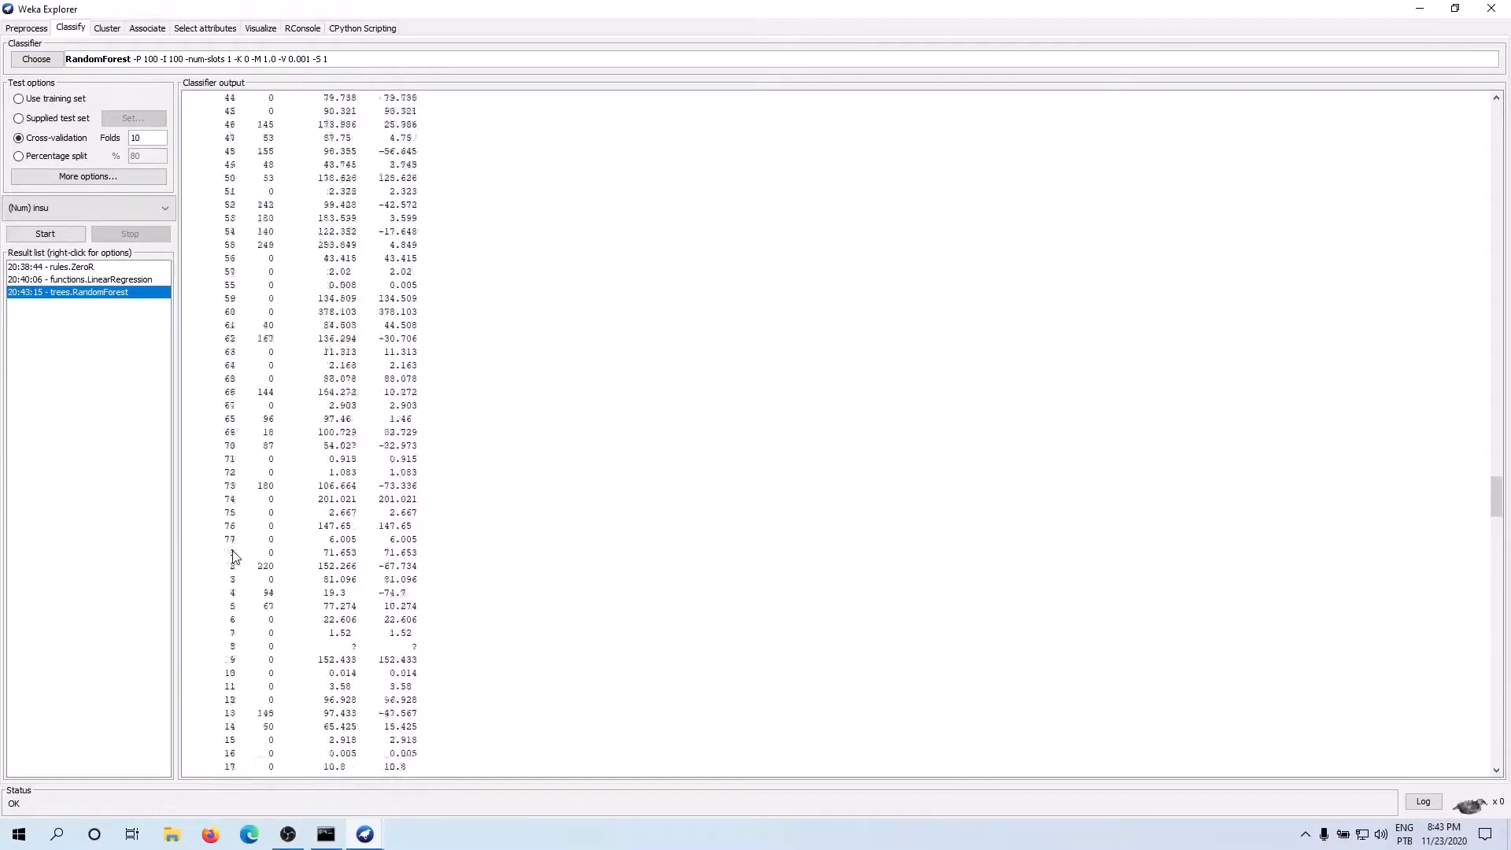
scroll(233, 556, up, 20)
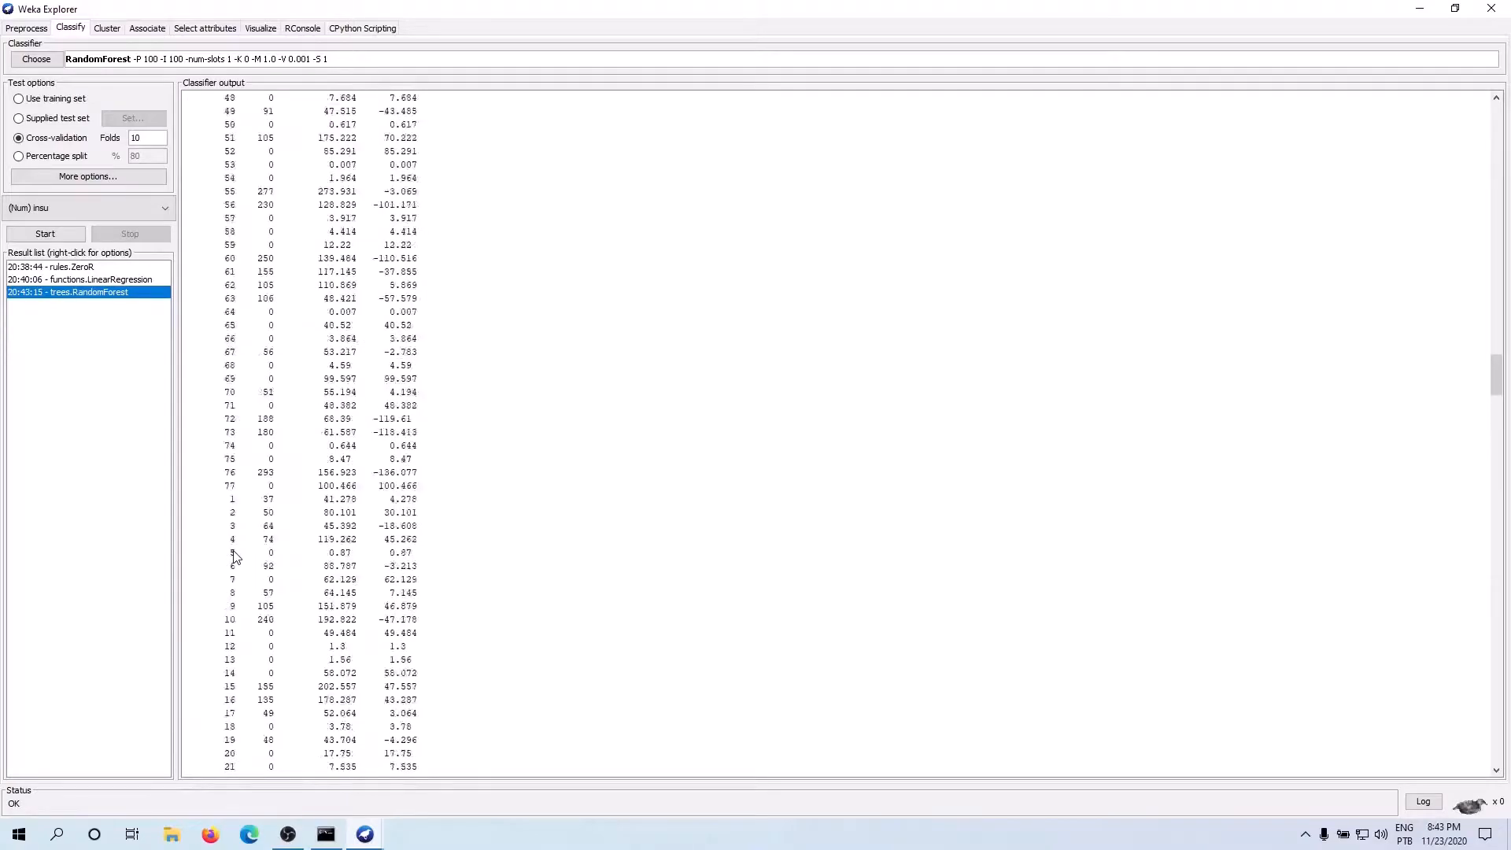
scroll(234, 555, up, 20)
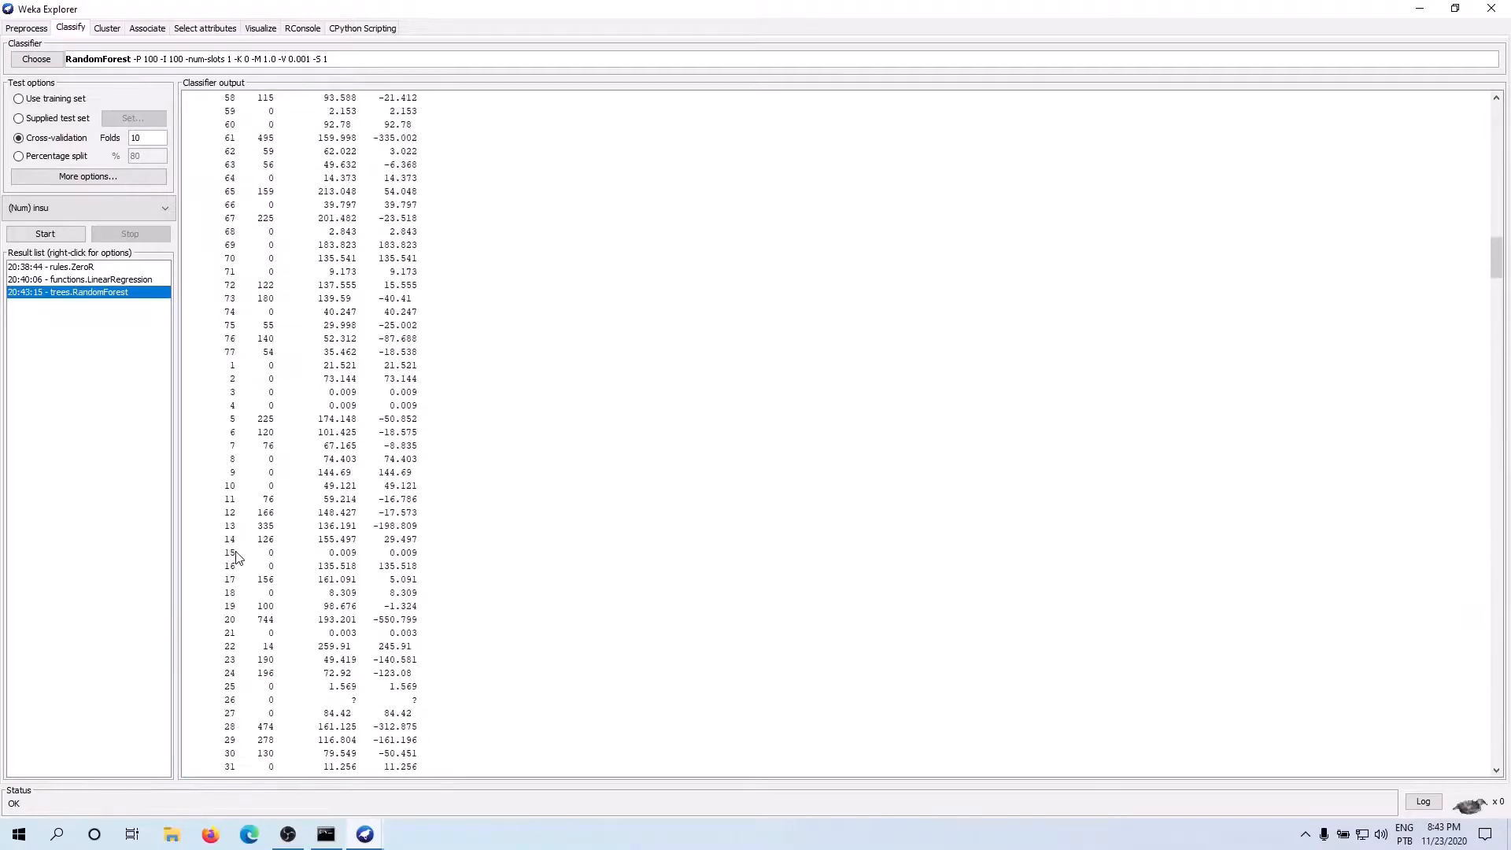
scroll(234, 556, up, 20)
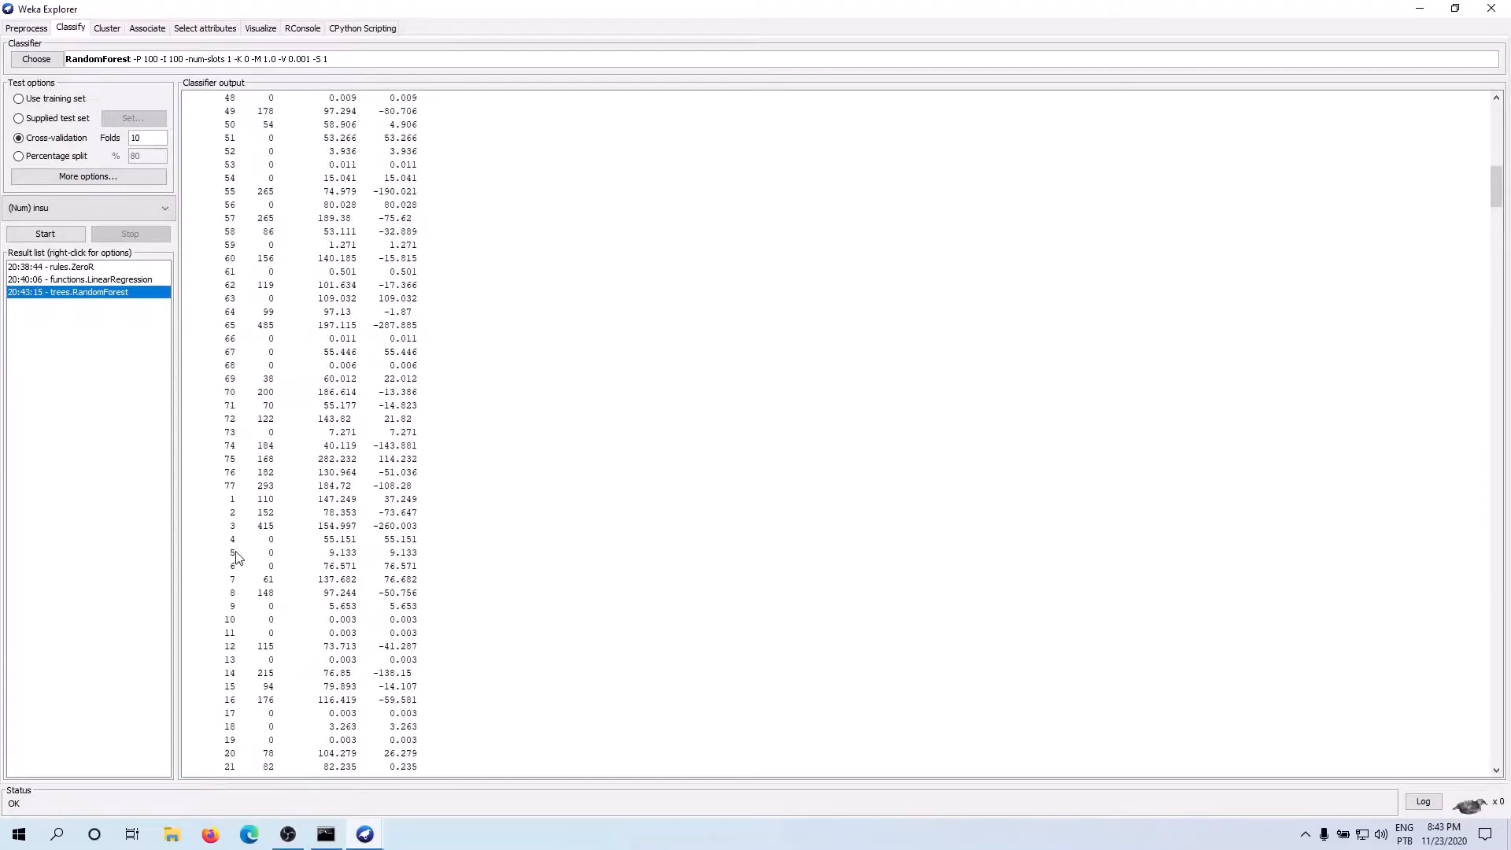
scroll(235, 556, up, 6)
drag(235, 556, 182, 480)
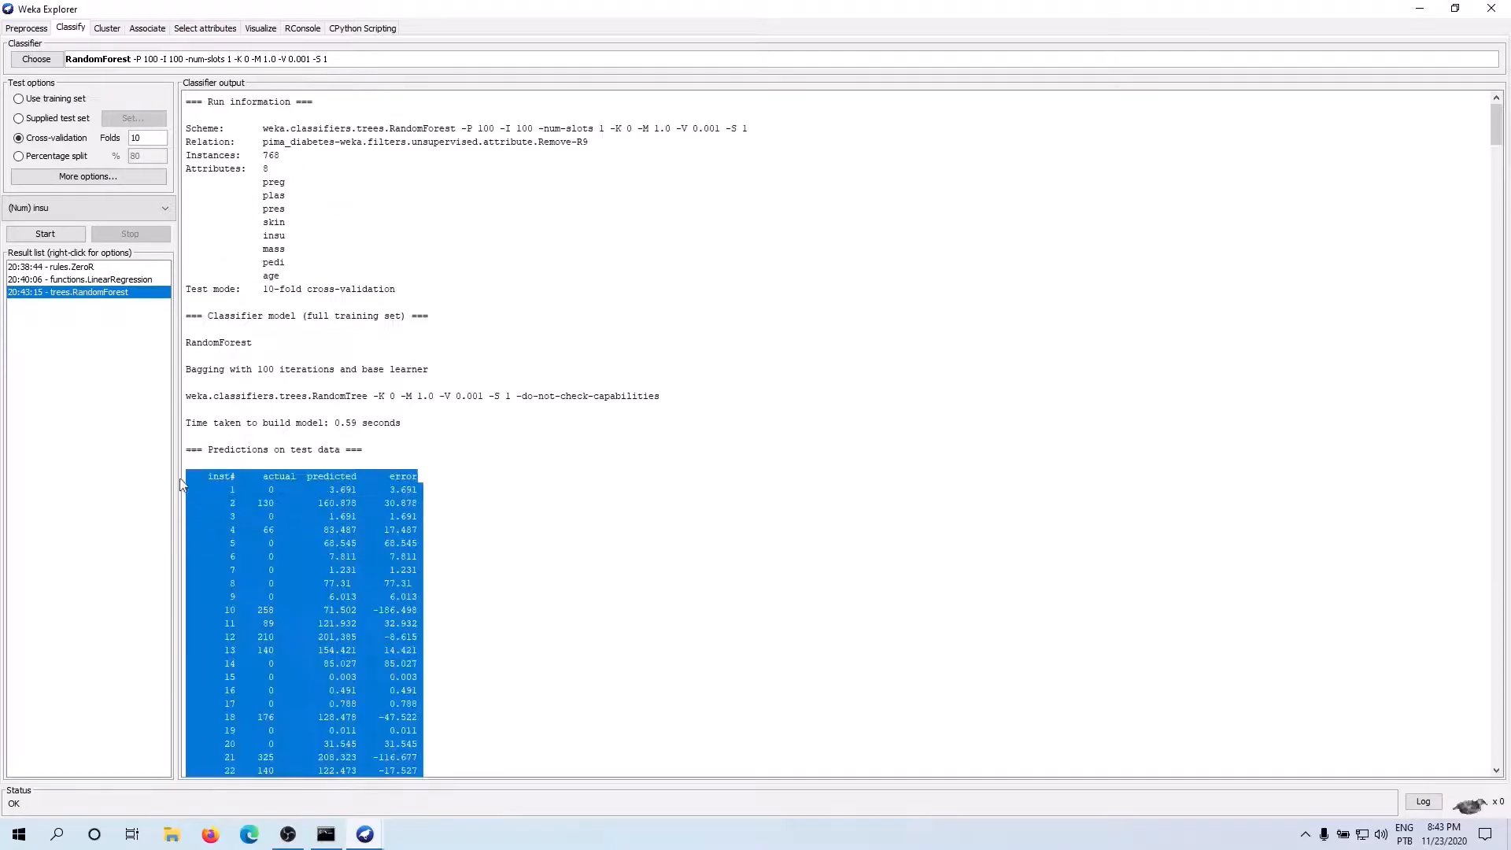
scroll(487, 574, down, 3)
scroll(487, 574, down, 1)
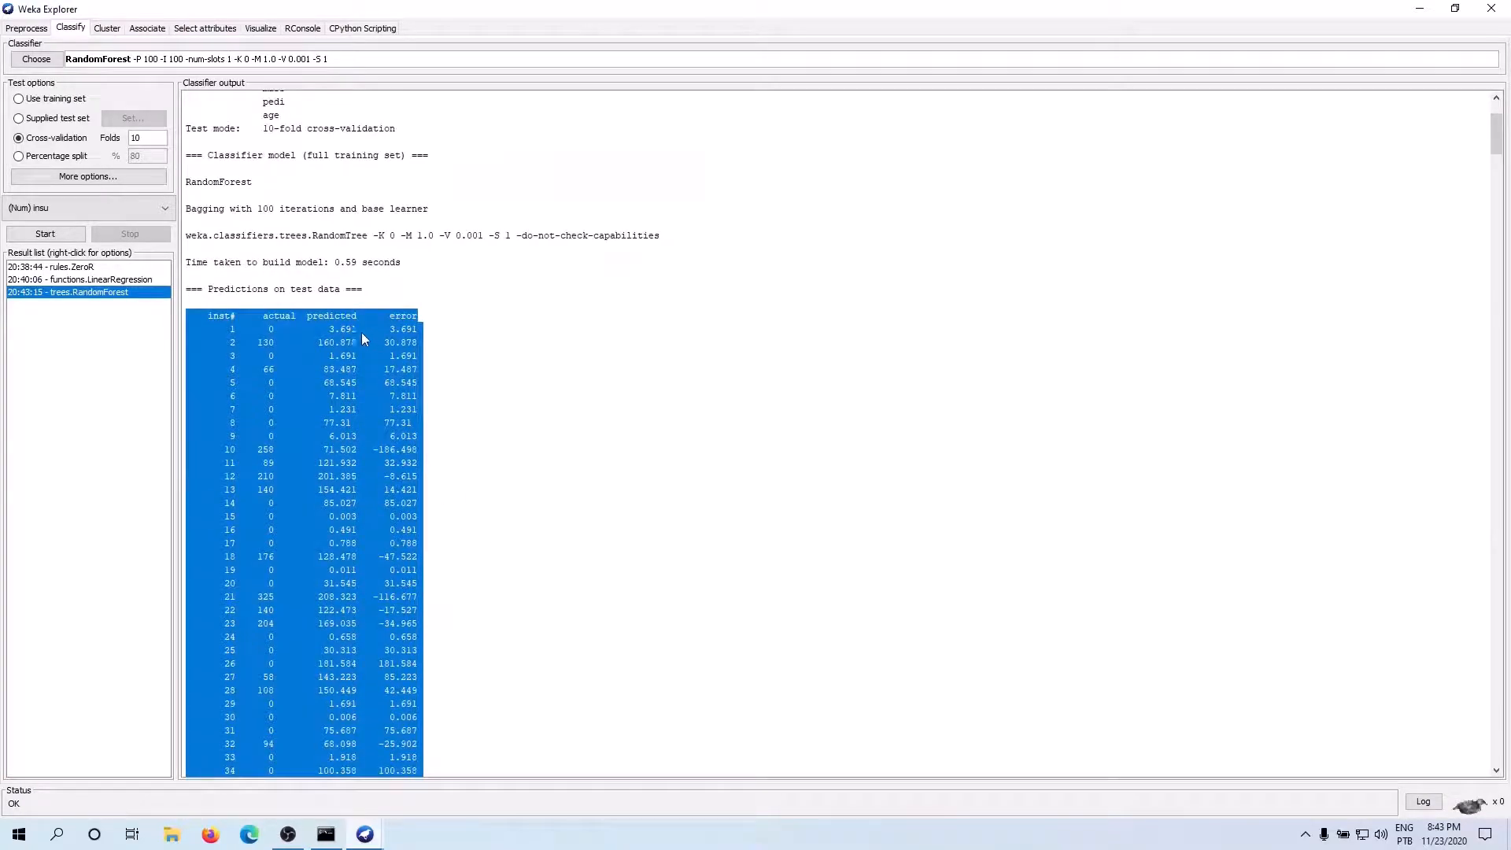
click(300, 327)
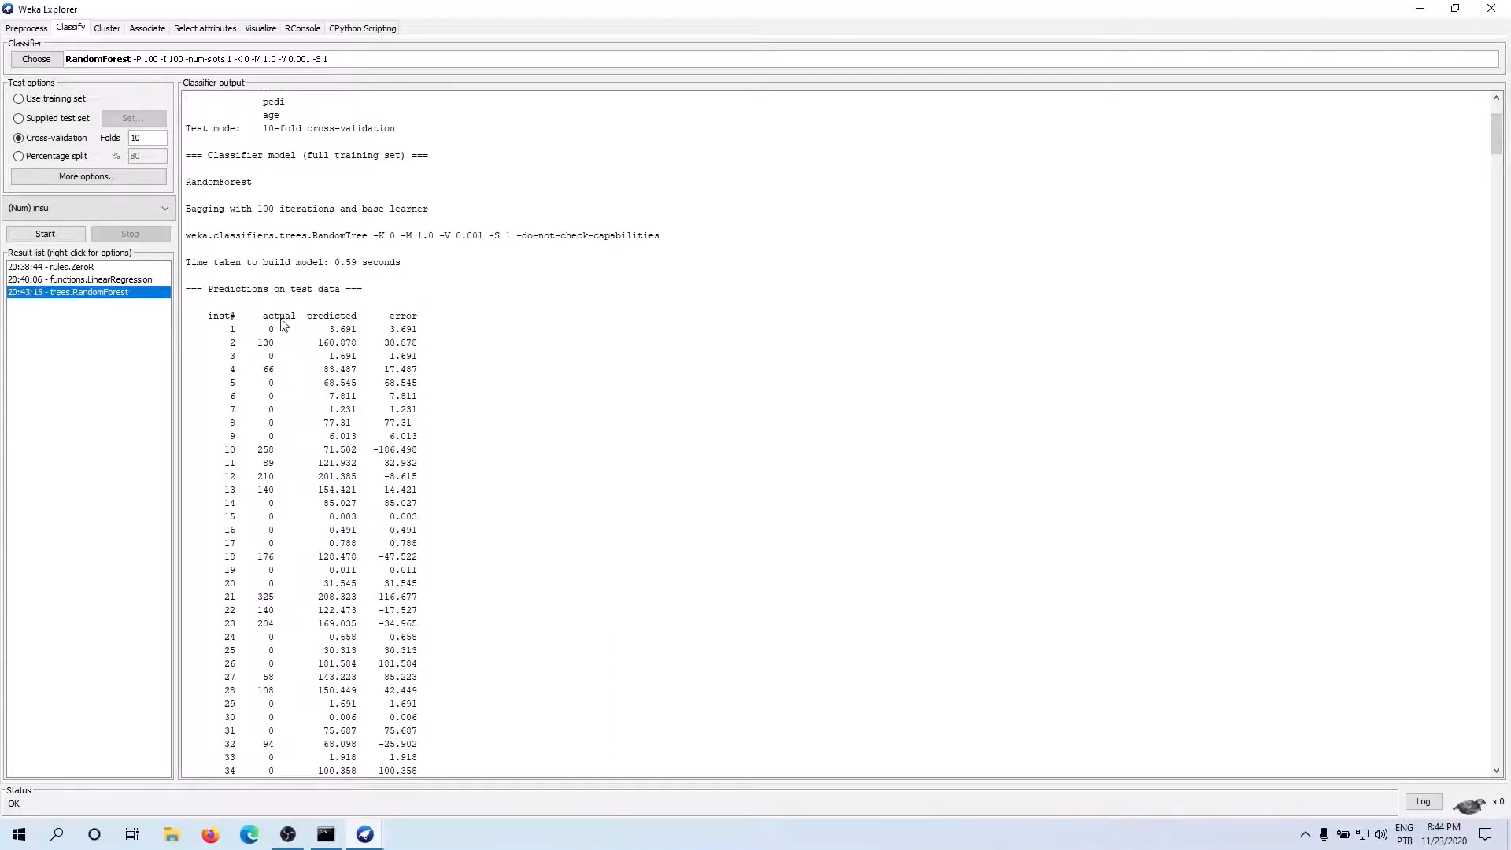
drag(329, 315, 418, 317)
scroll(346, 519, down, 20)
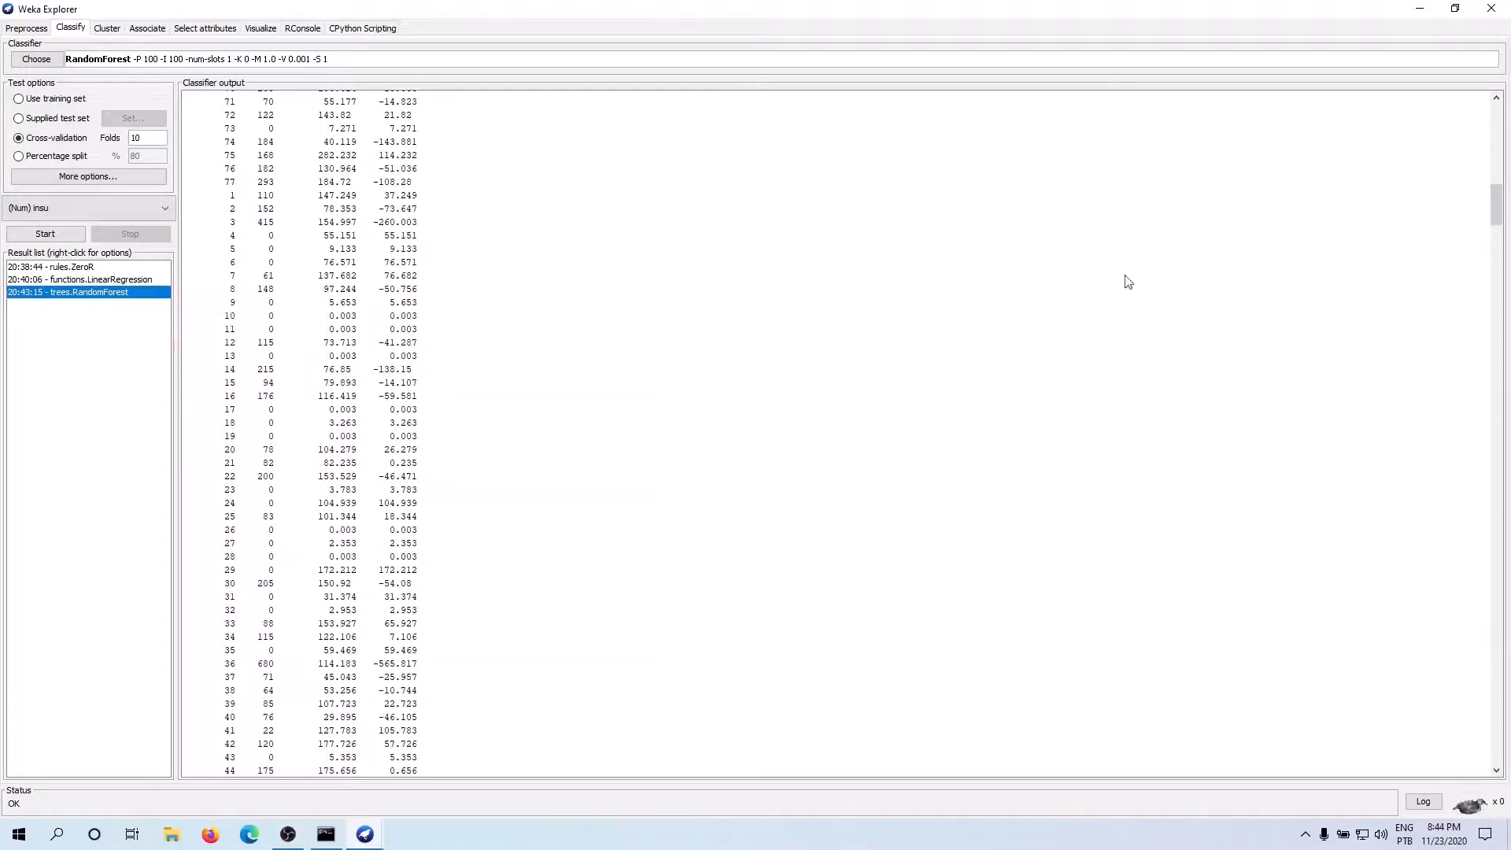
drag(1495, 203, 1463, 775)
Choose the IBk lazy classifier, run it on insu with 10-fold cross-validation and check the correlation coefficient
click(36, 59)
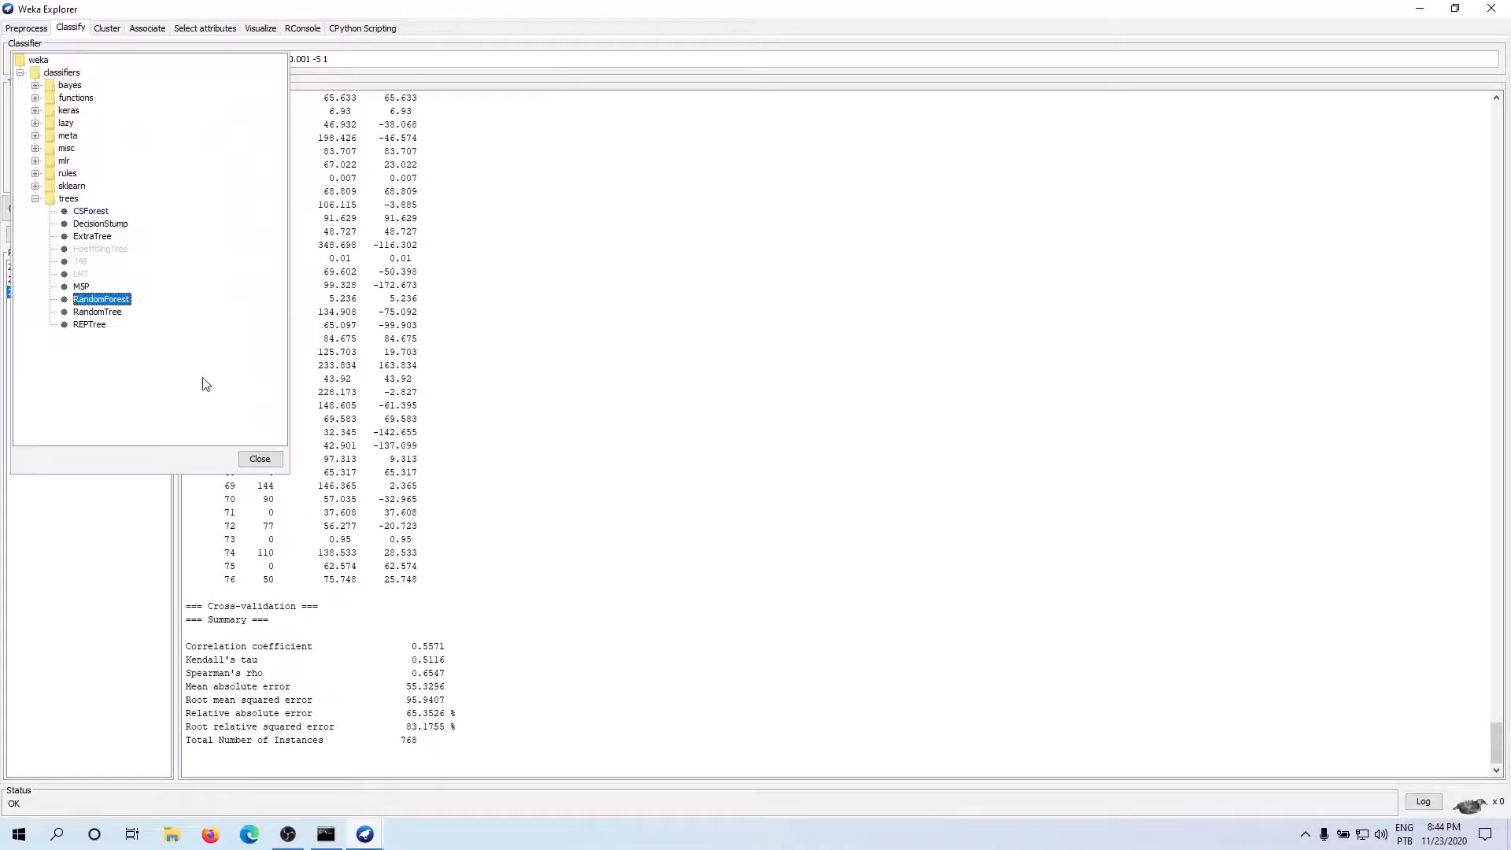
click(35, 122)
click(79, 136)
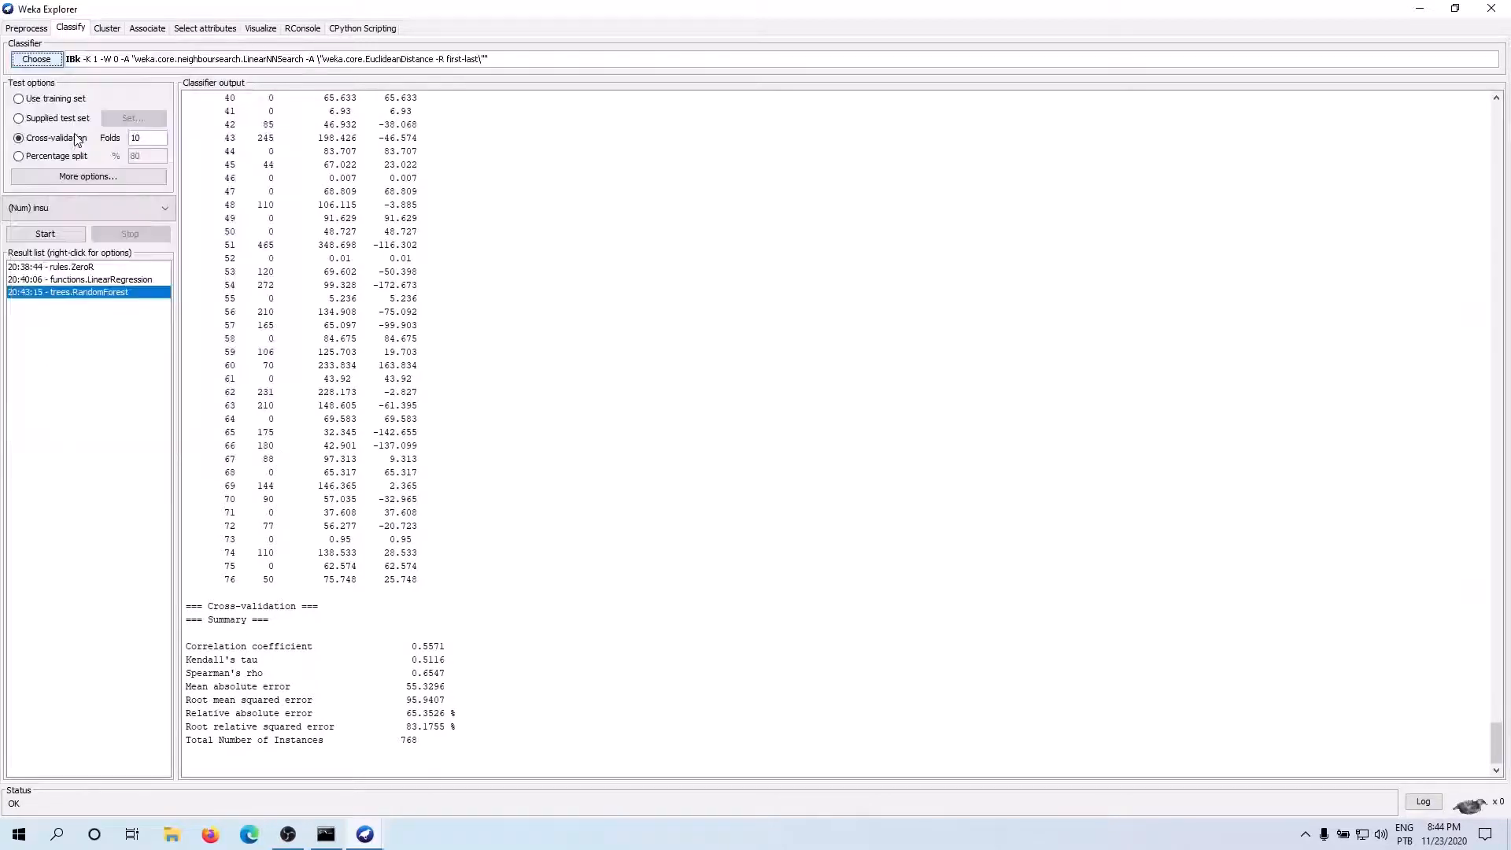
click(45, 233)
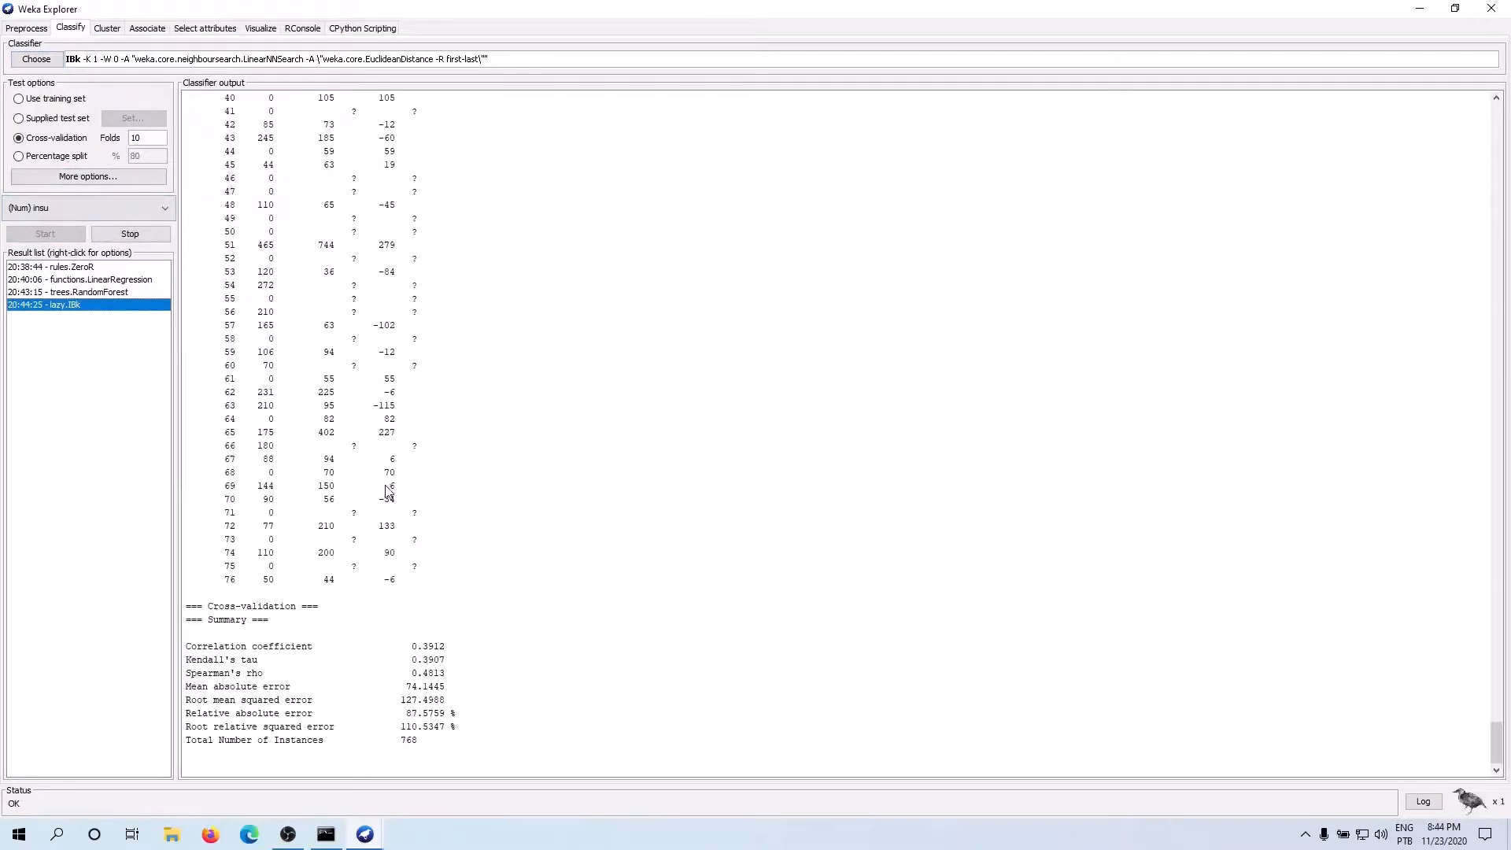
drag(437, 652, 411, 649)
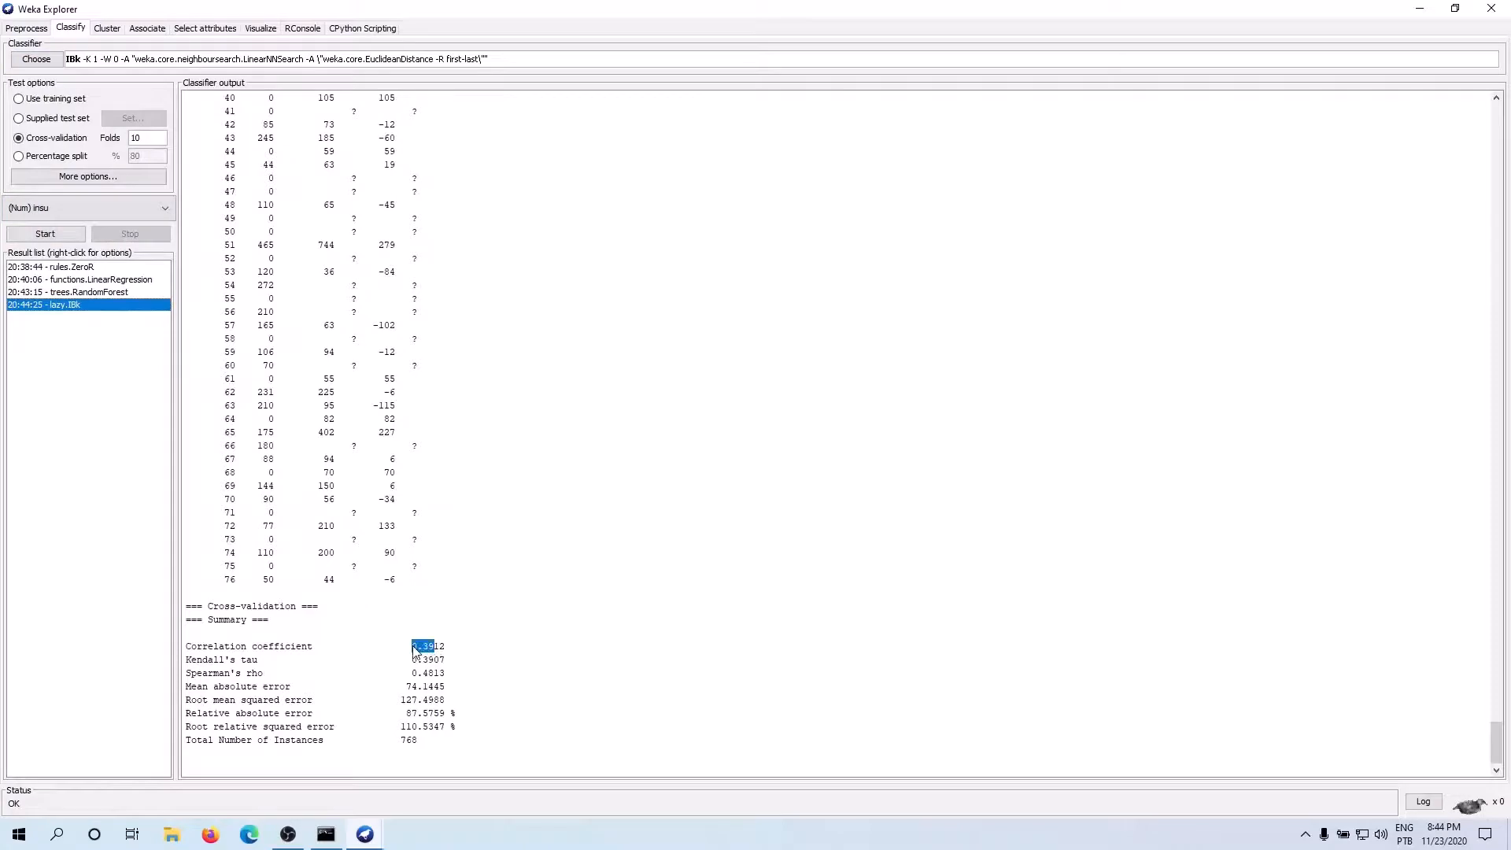
Set the target attribute to age, rerun IBk with 10-fold cross-validation and check the correlation coefficient
click(70, 212)
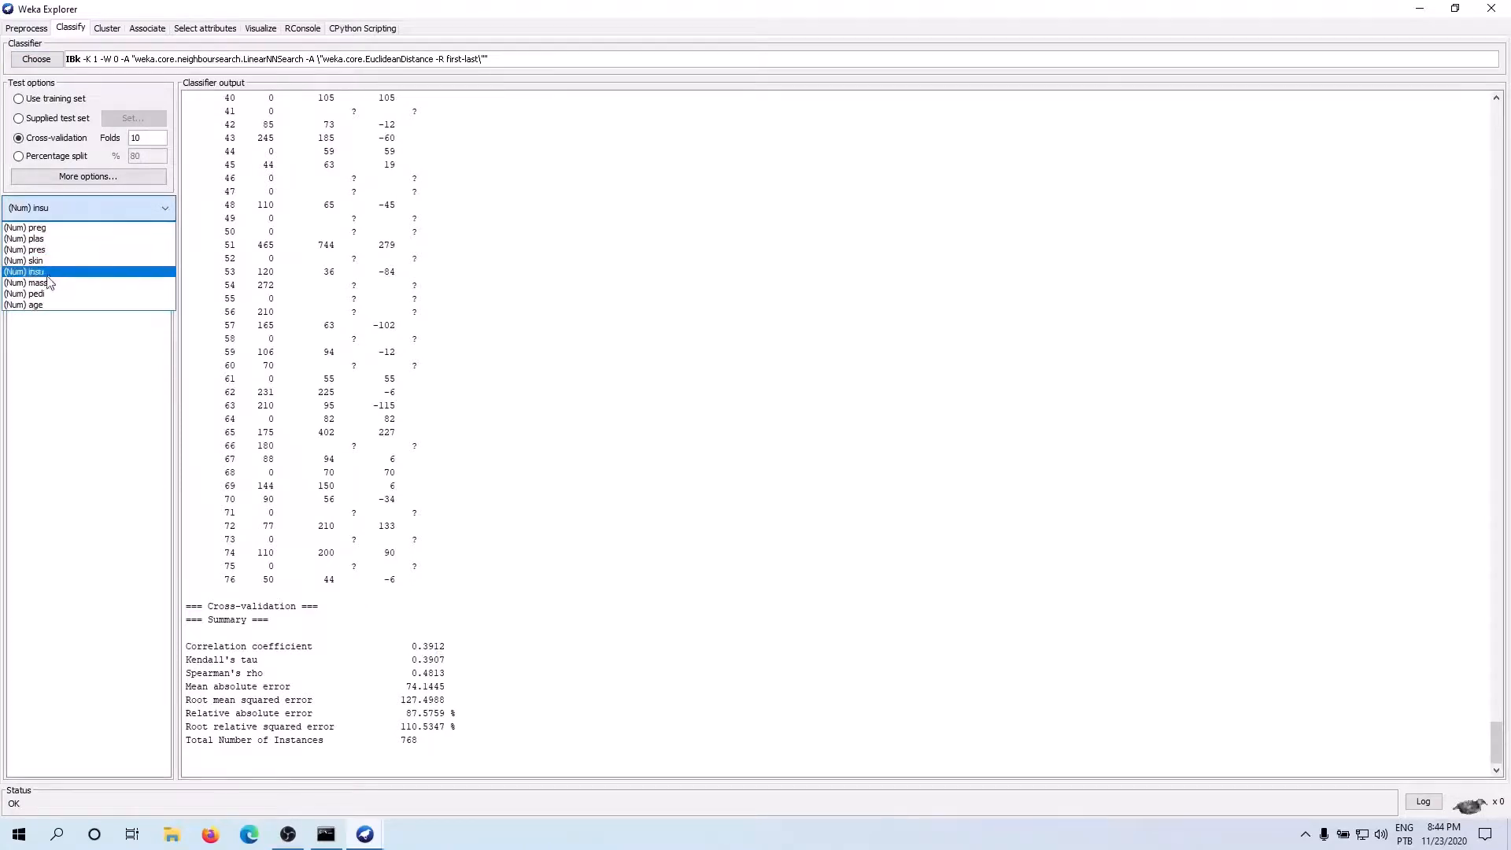
click(45, 305)
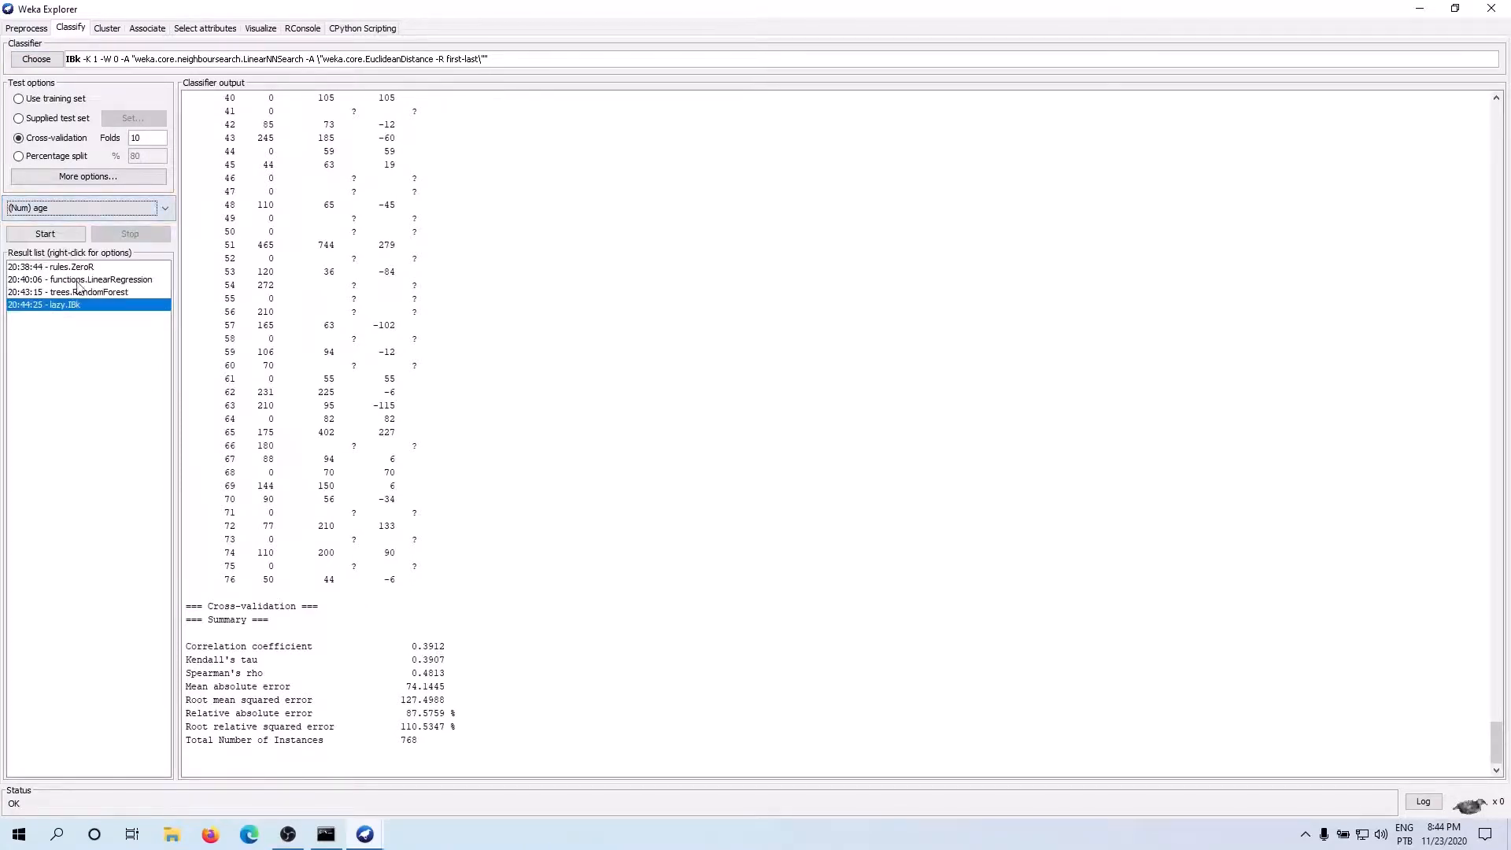
click(50, 230)
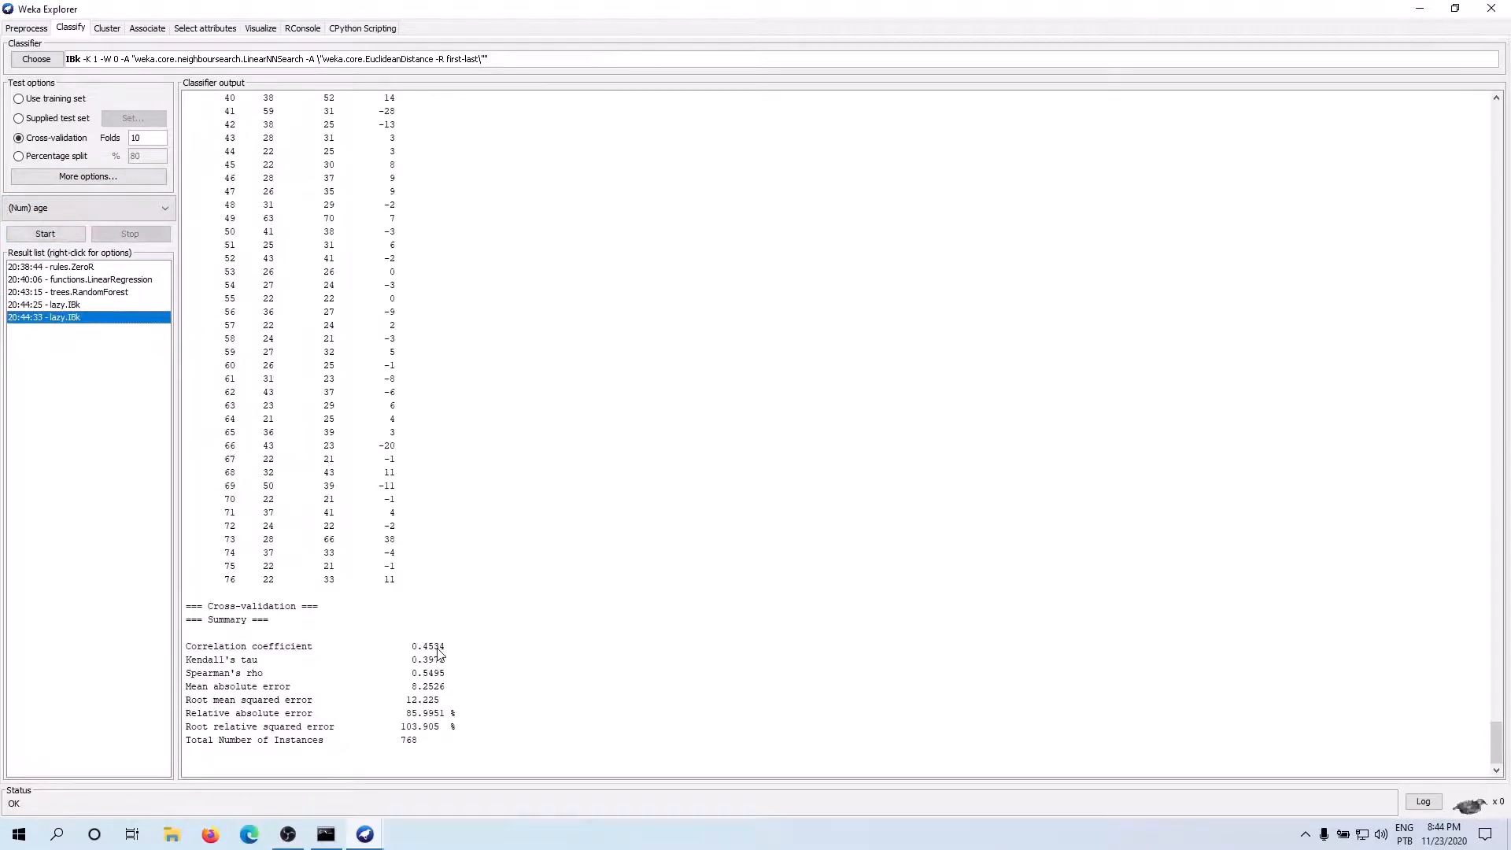
drag(437, 648, 409, 657)
Set the target attribute to mass, rerun IBk with 10-fold cross-validation and check the correlation coefficient
click(45, 209)
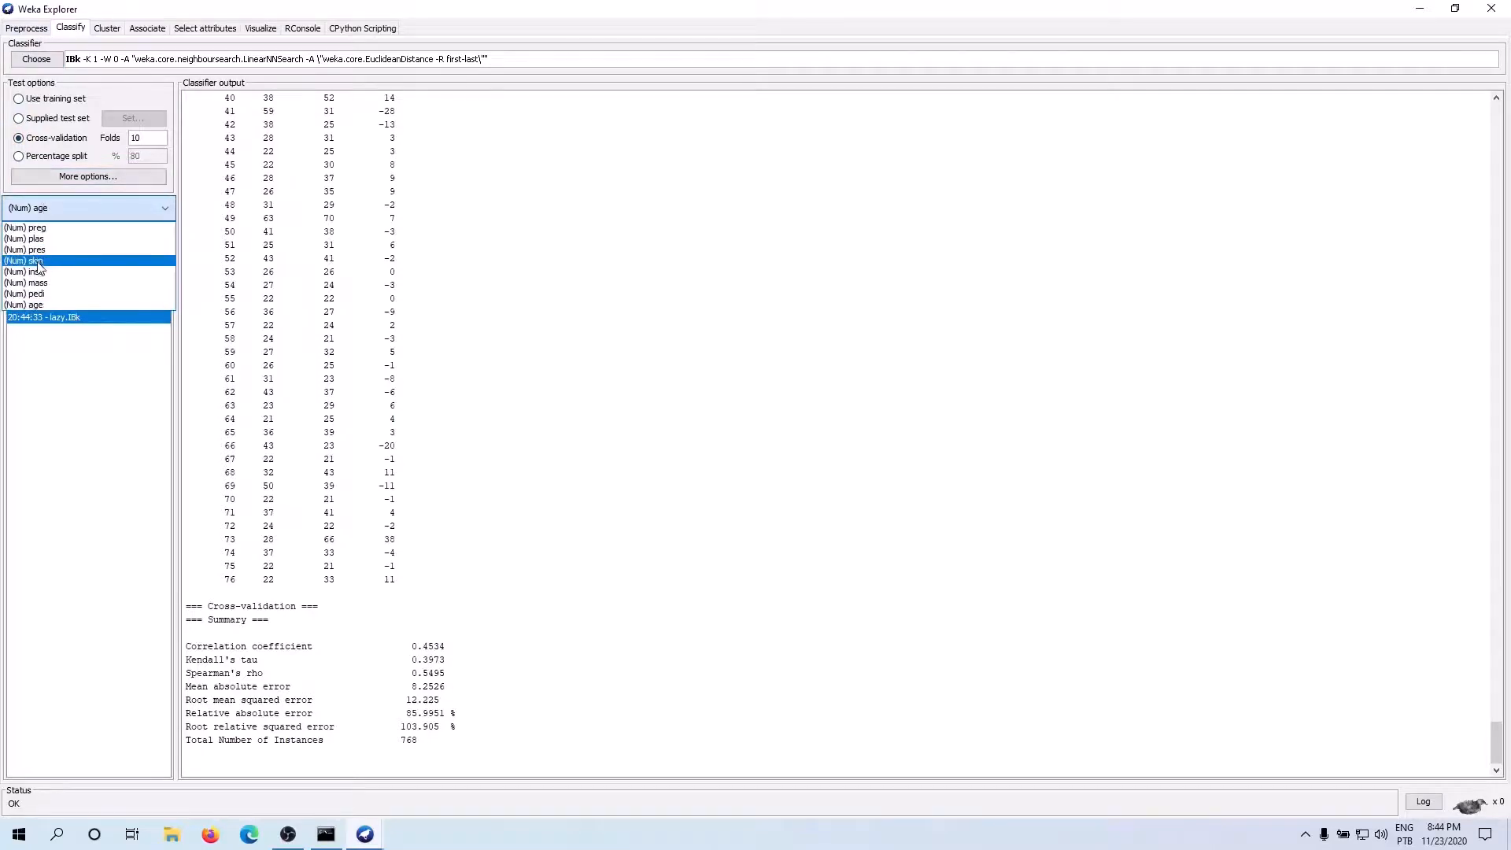
click(47, 285)
click(45, 233)
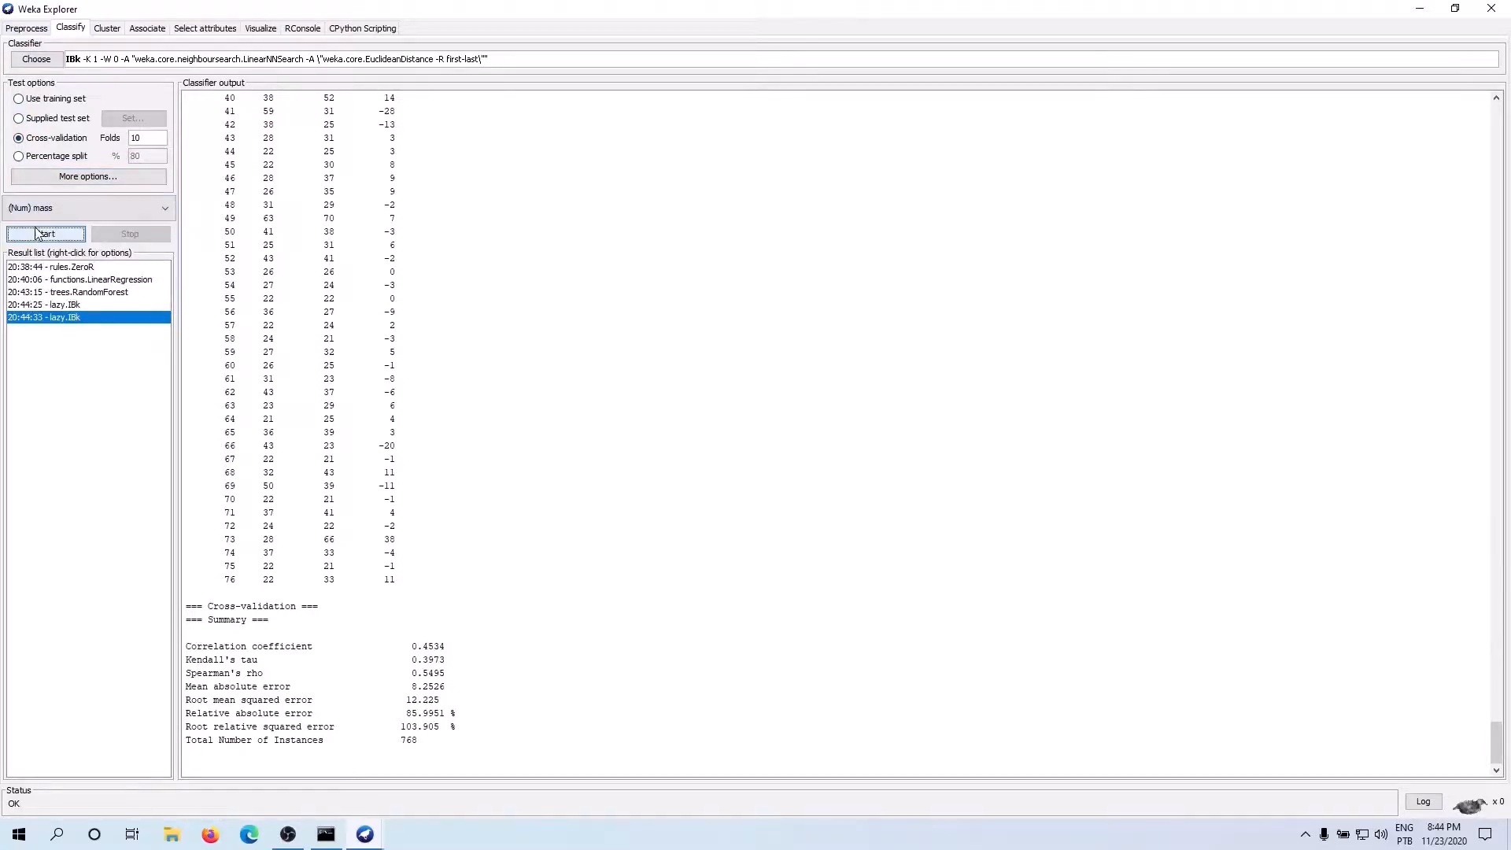
drag(434, 646, 415, 650)
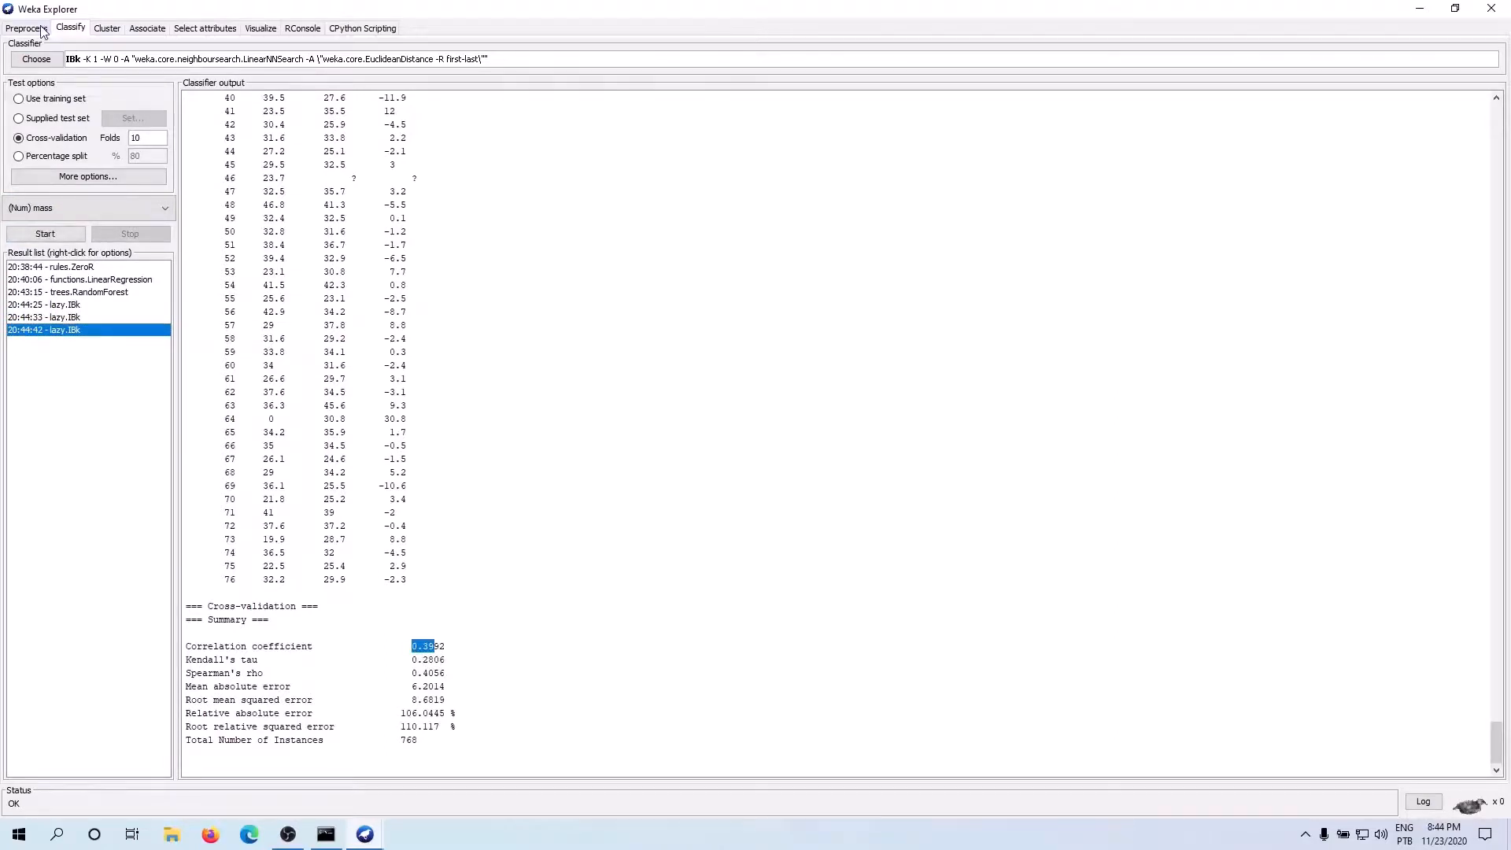
Examine the IBk per-instance predictions for mass around instance 46, and reopen the earlier ZeroR result to review its error measures
scroll(353, 383, up, 1)
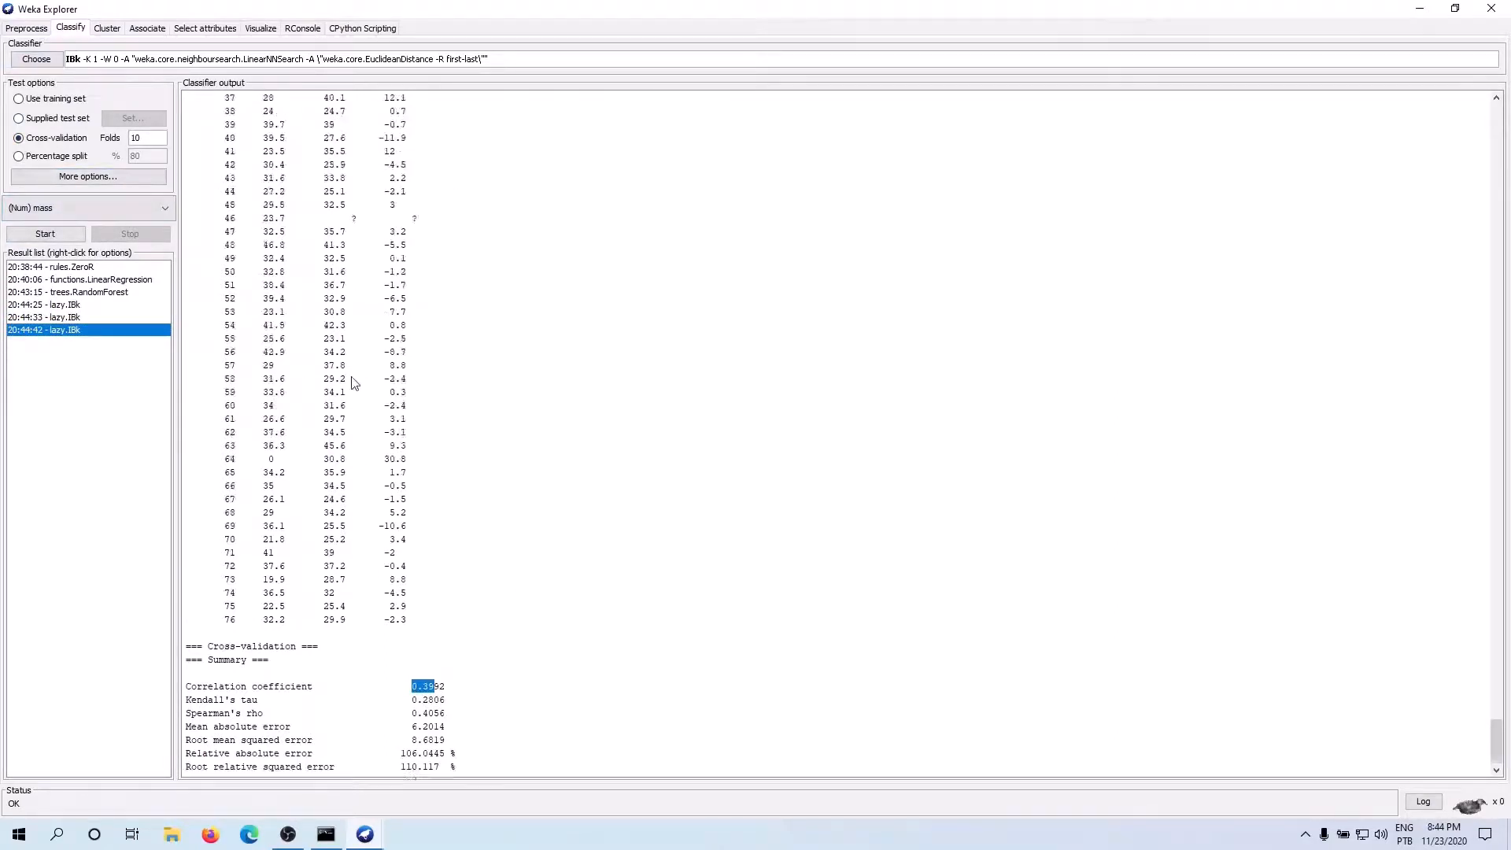
scroll(353, 383, up, 4)
scroll(352, 354, down, 5)
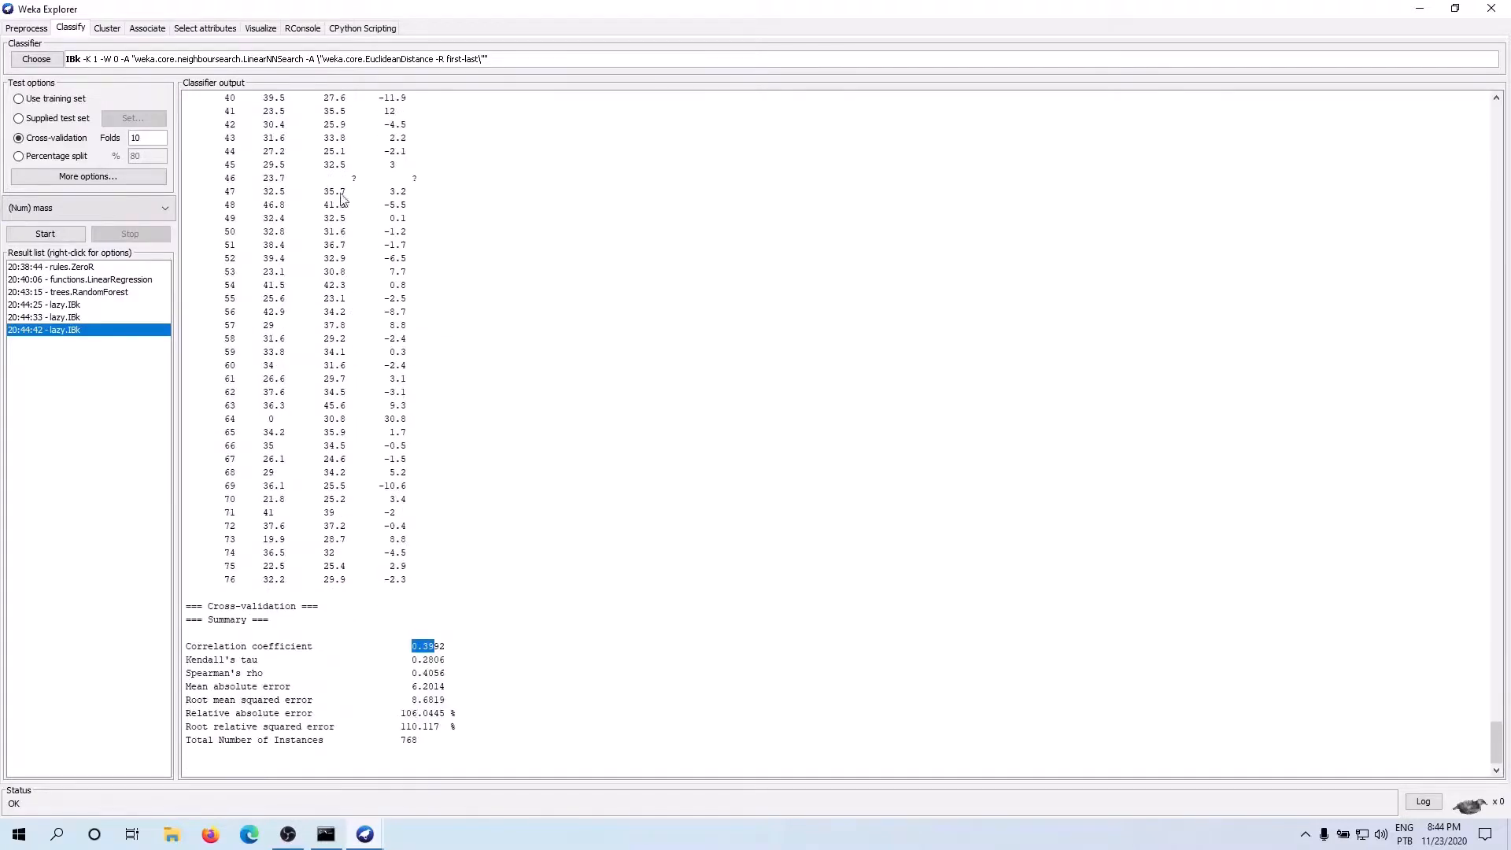
click(358, 185)
scroll(346, 226, up, 15)
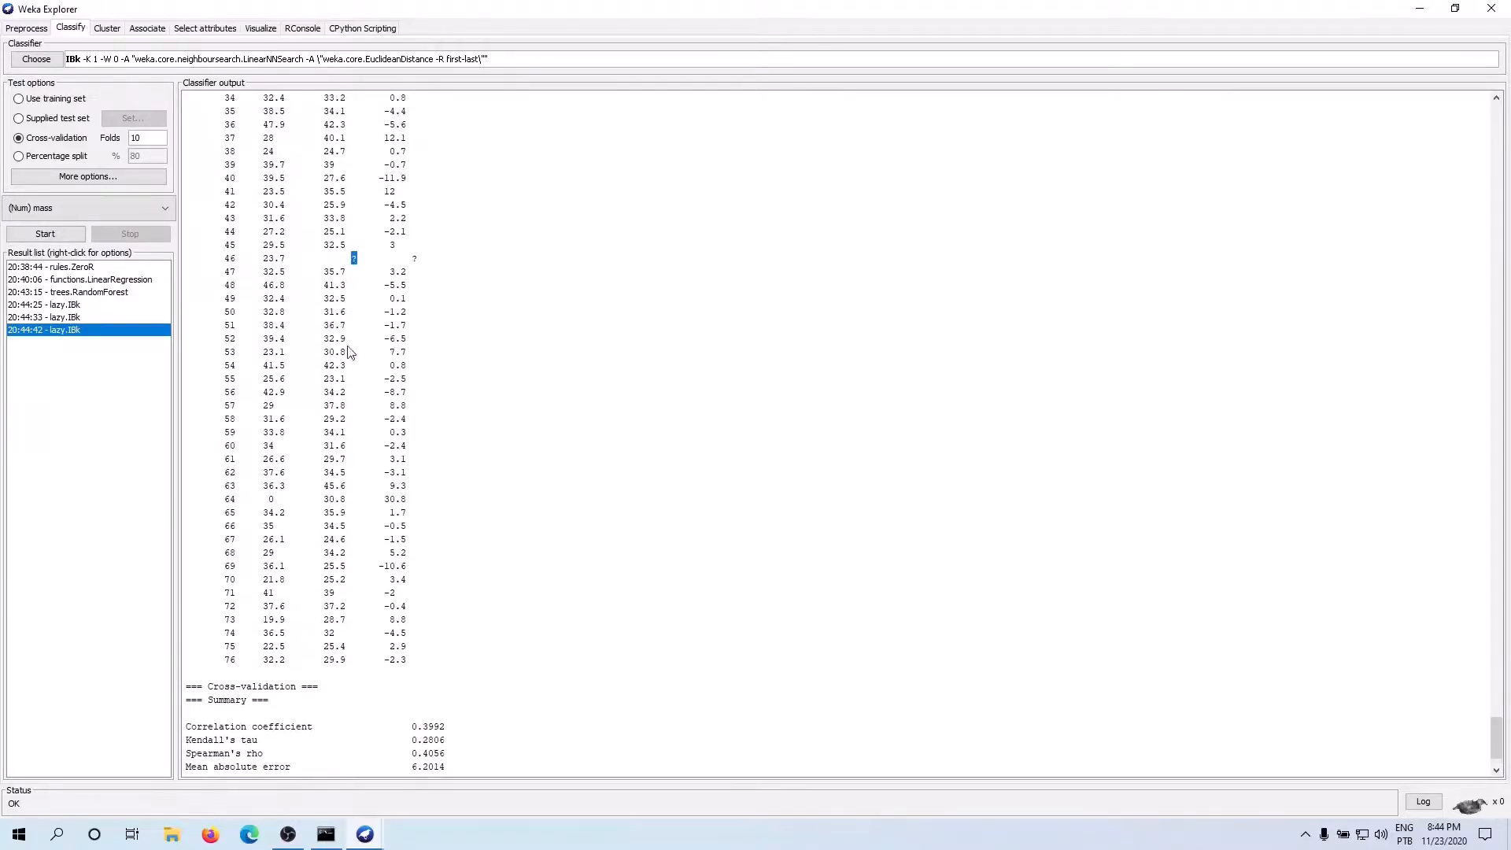
scroll(352, 470, down, 7)
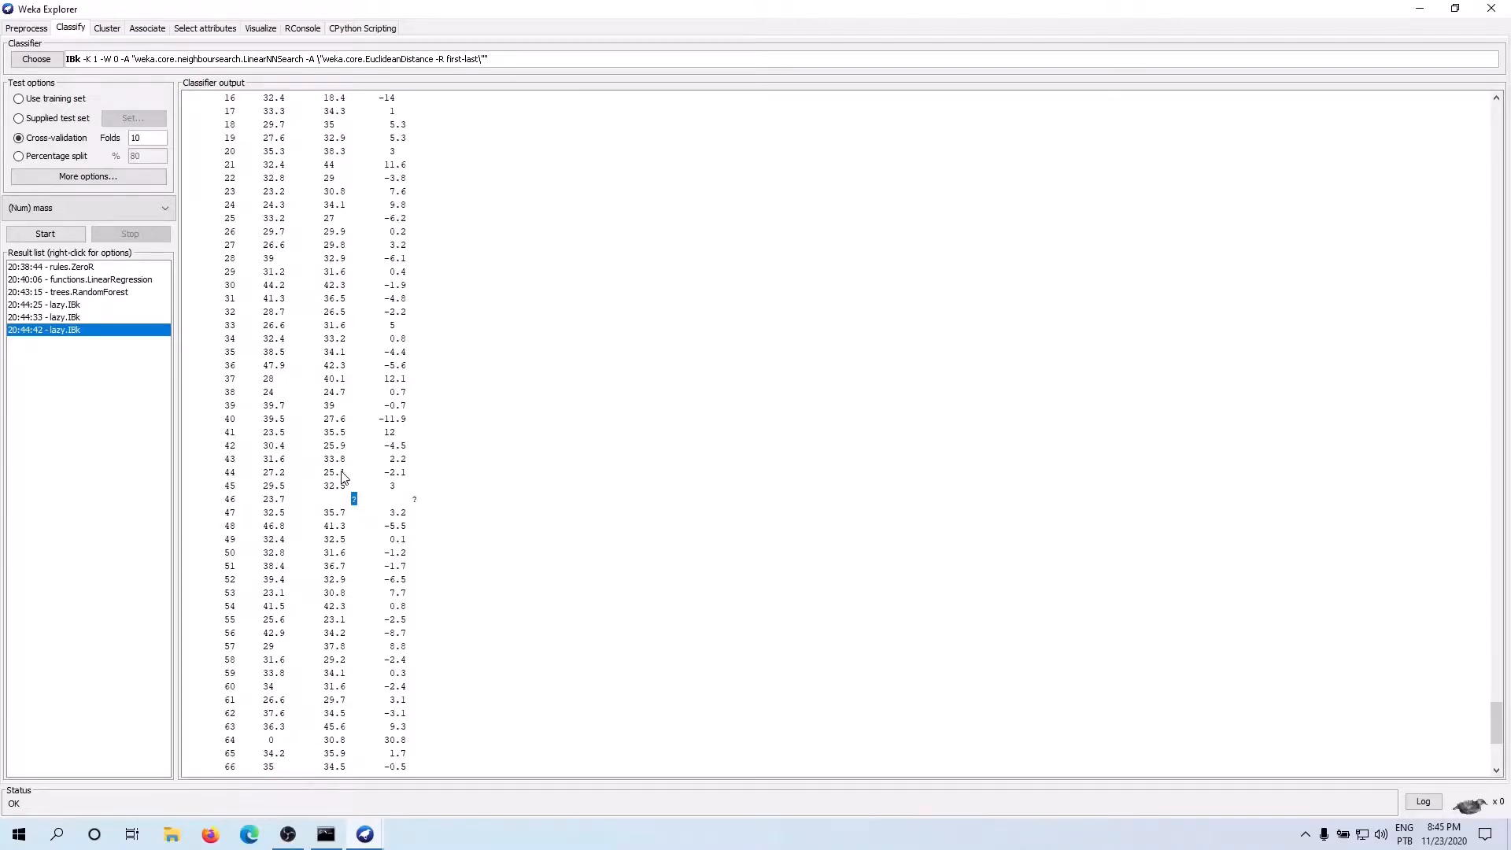
scroll(344, 473, up, 15)
scroll(362, 472, down, 16)
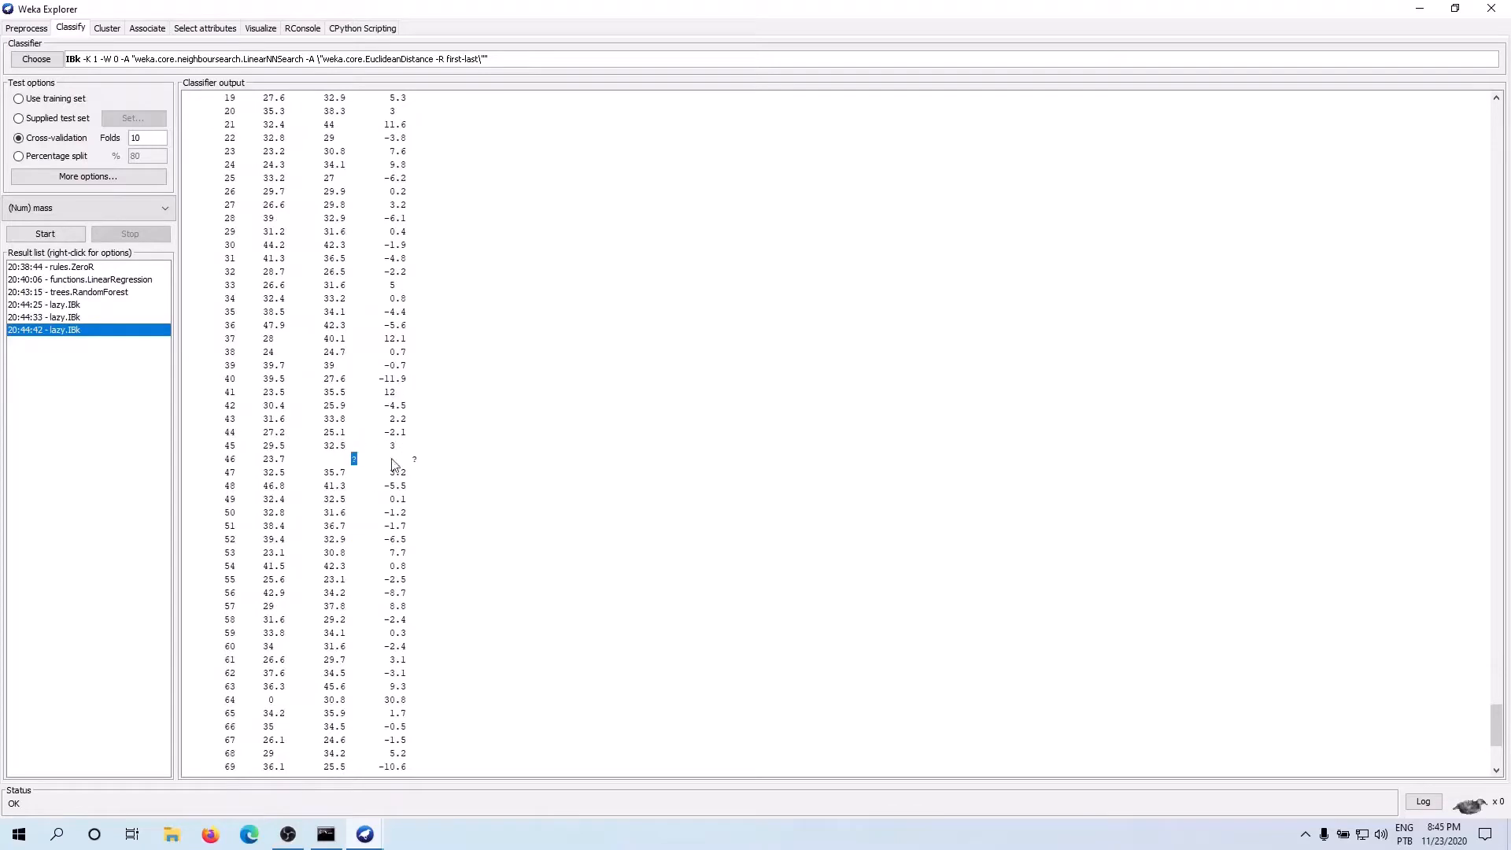
scroll(346, 434, down, 7)
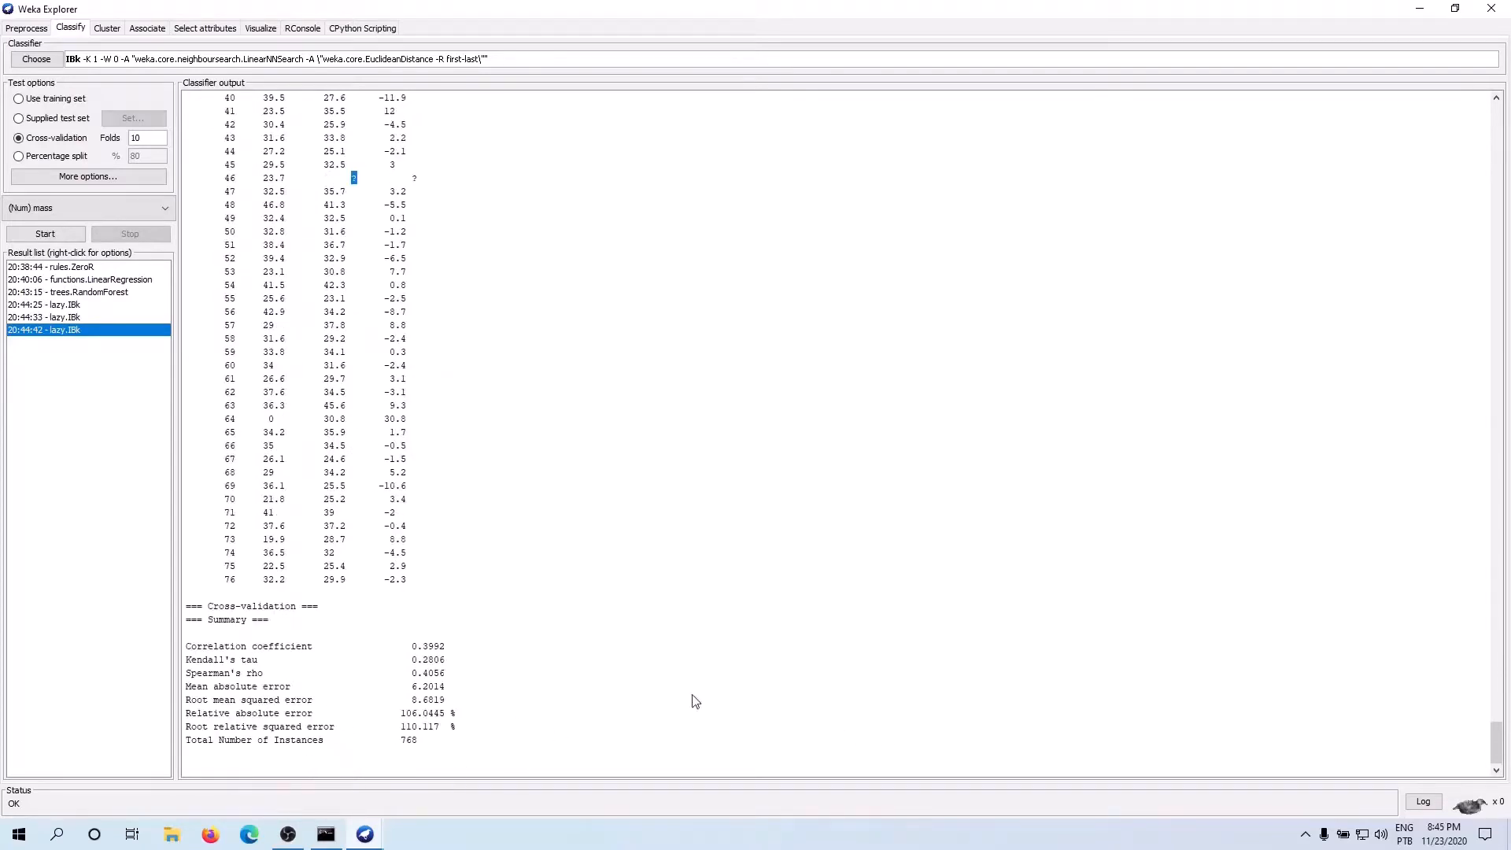
click(70, 268)
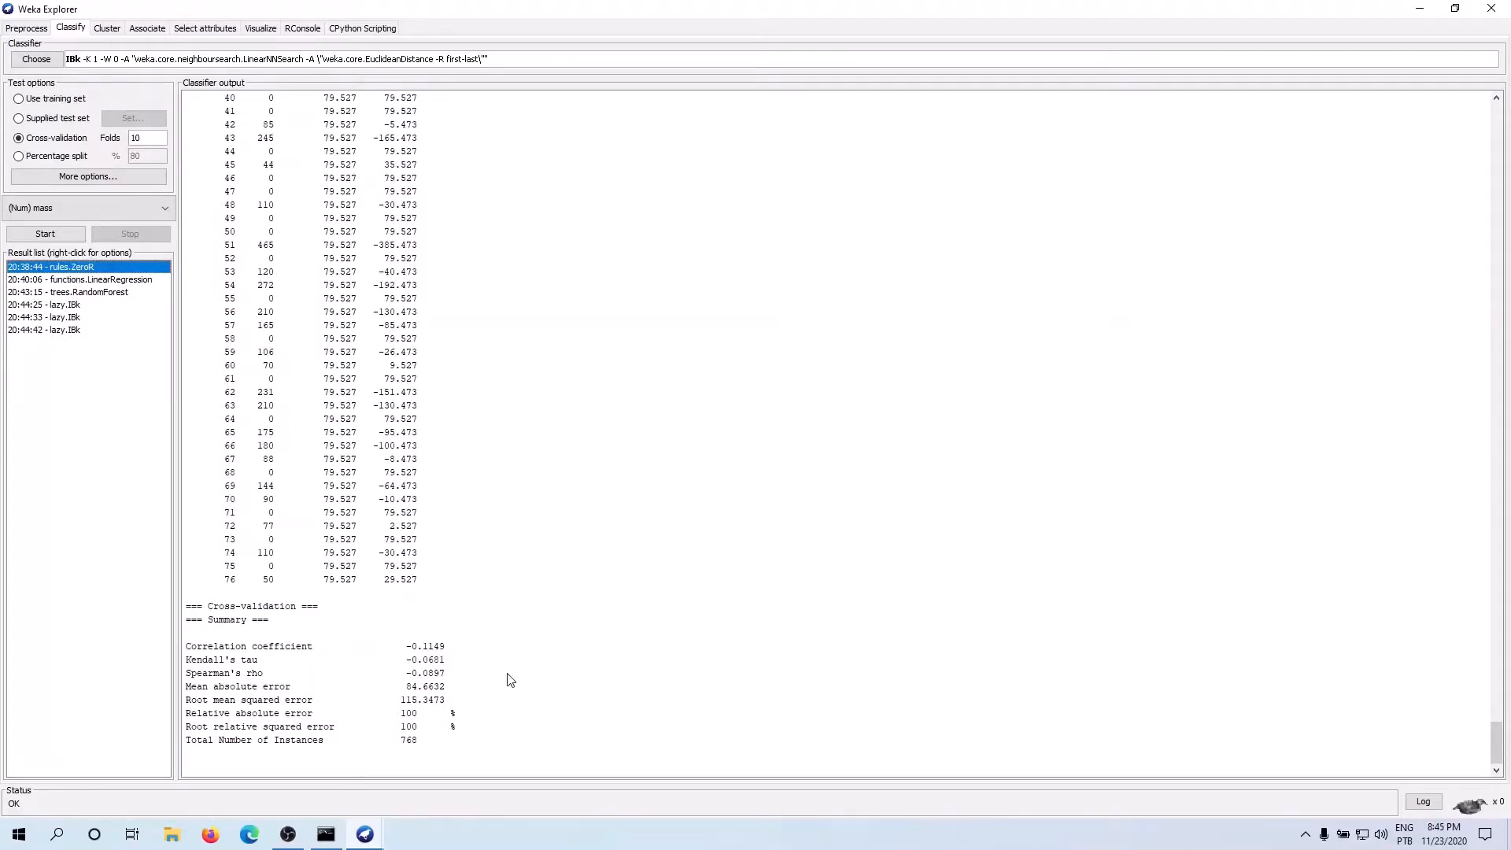
Return to the dataset's preprocessing view and close the Explorer window, confirming the closure
click(26, 29)
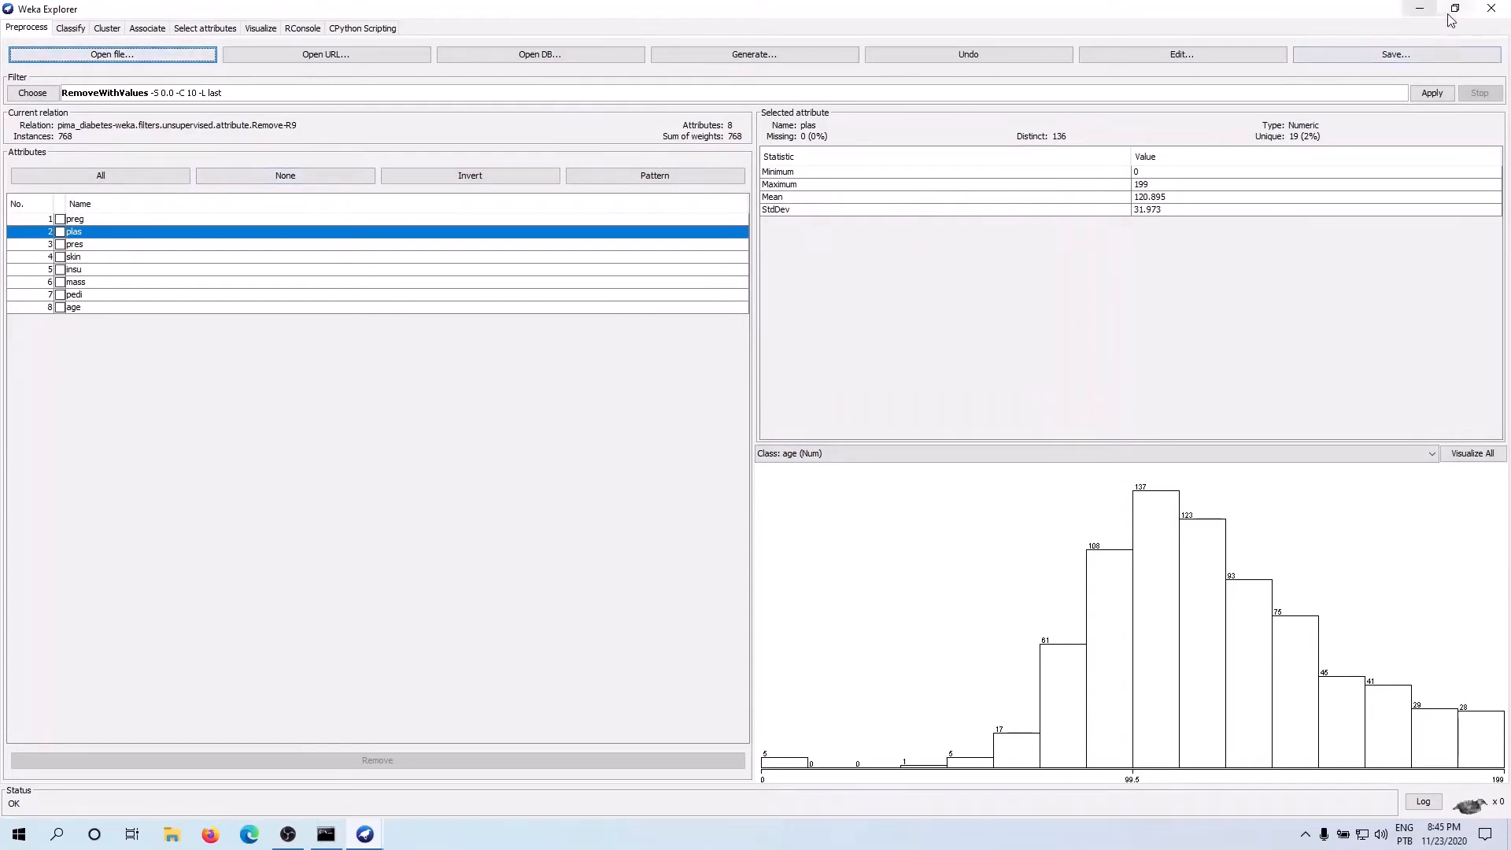
click(1487, 12)
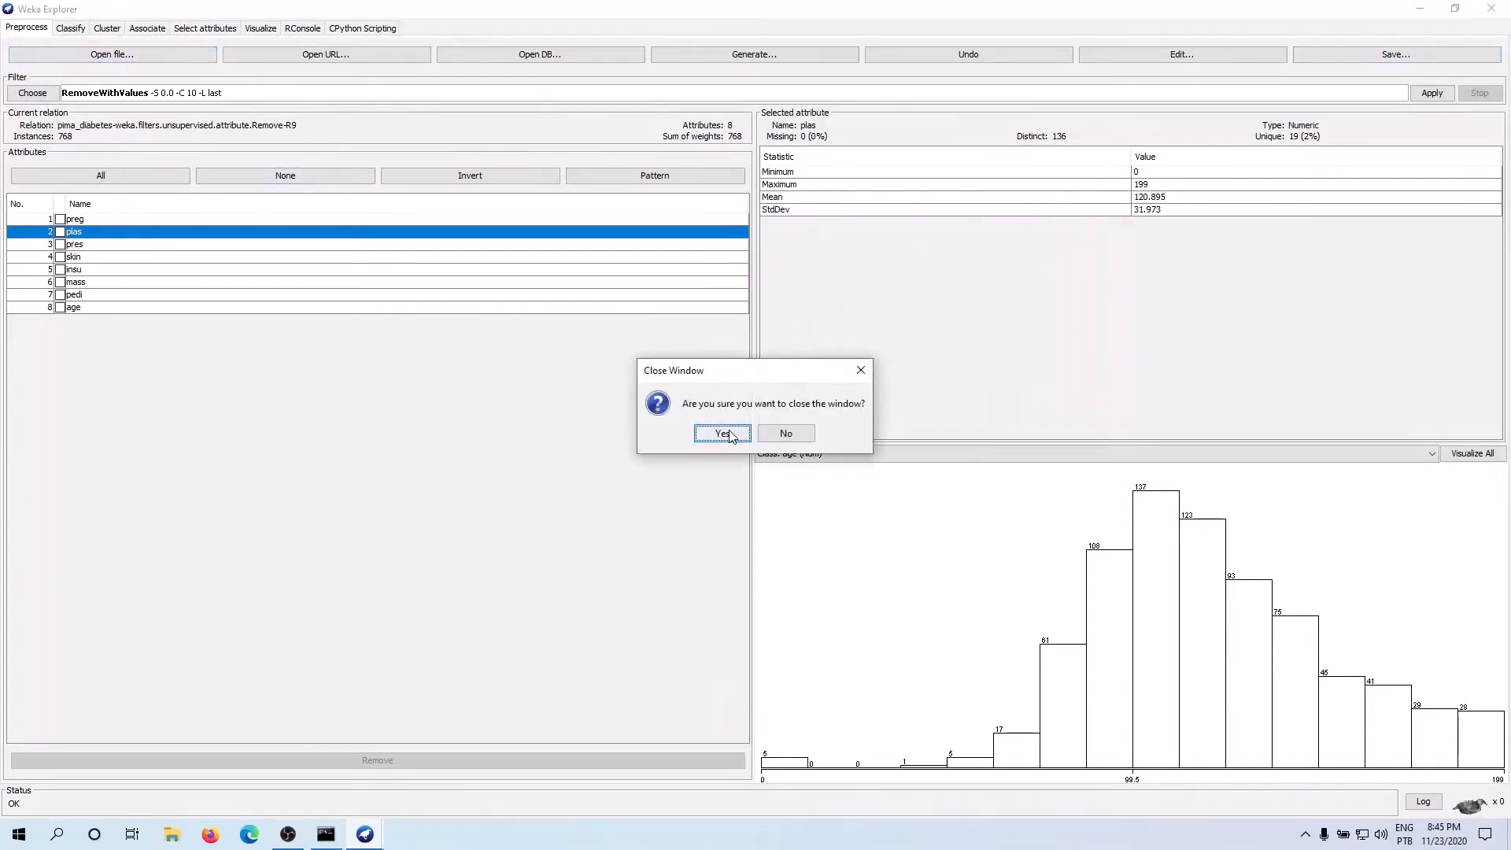
click(728, 430)
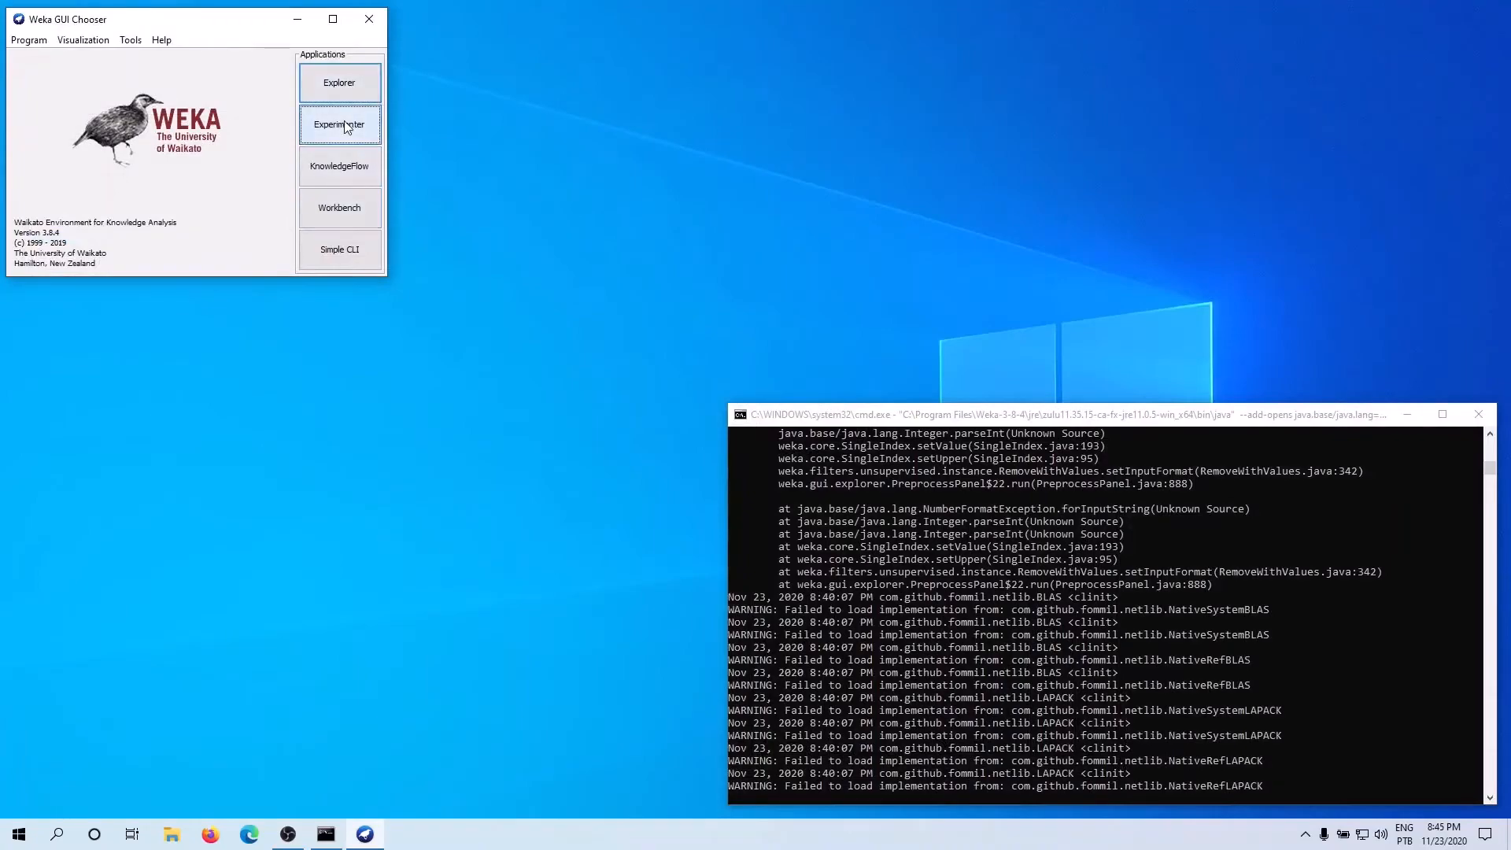